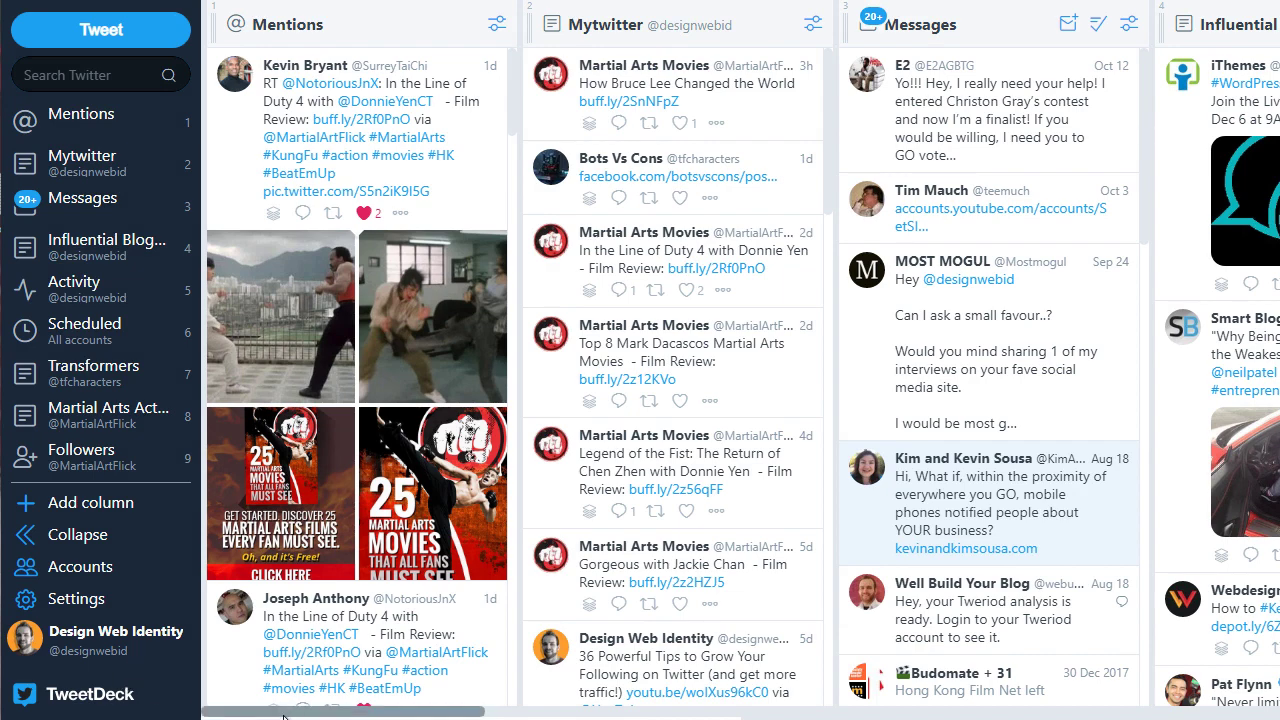
Step: Scroll horizontally back and forth through all the columns of the existing deck
mouse_move(285, 712)
left_mouse_down()
mouse_move(775, 713)
mouse_move(295, 713)
left_mouse_up()
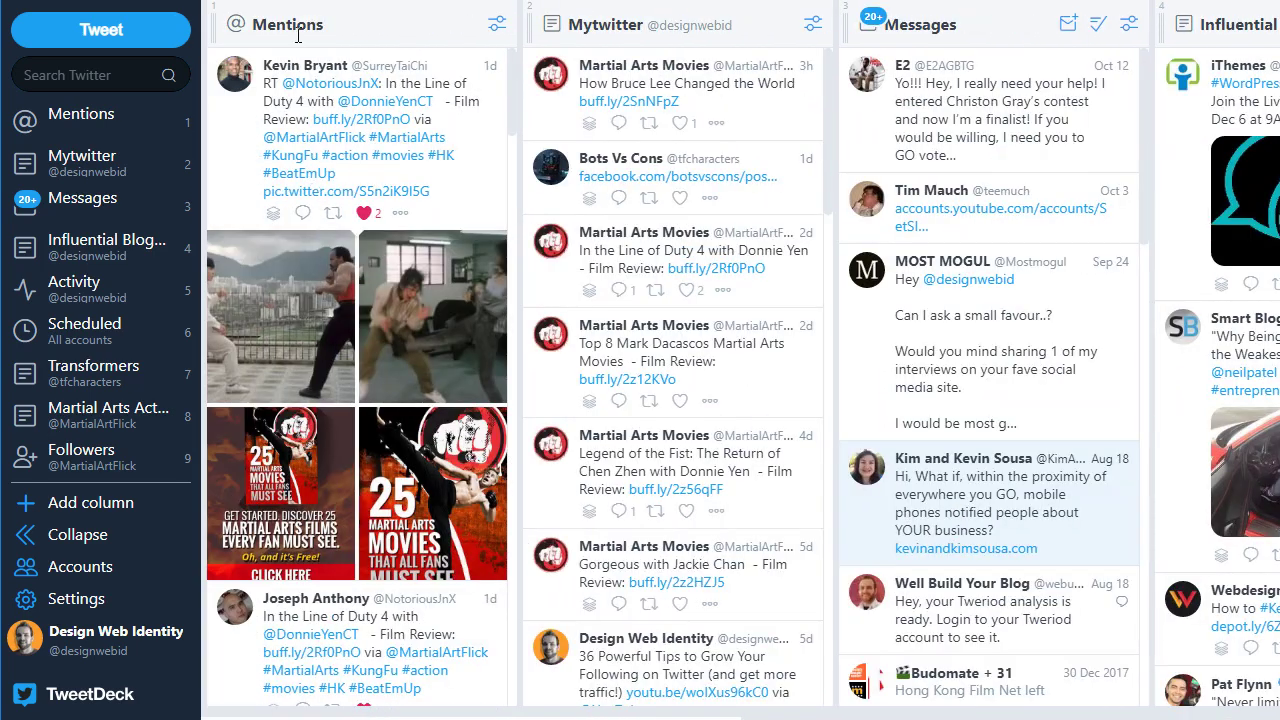
left_click_drag(398, 712, 470, 713)
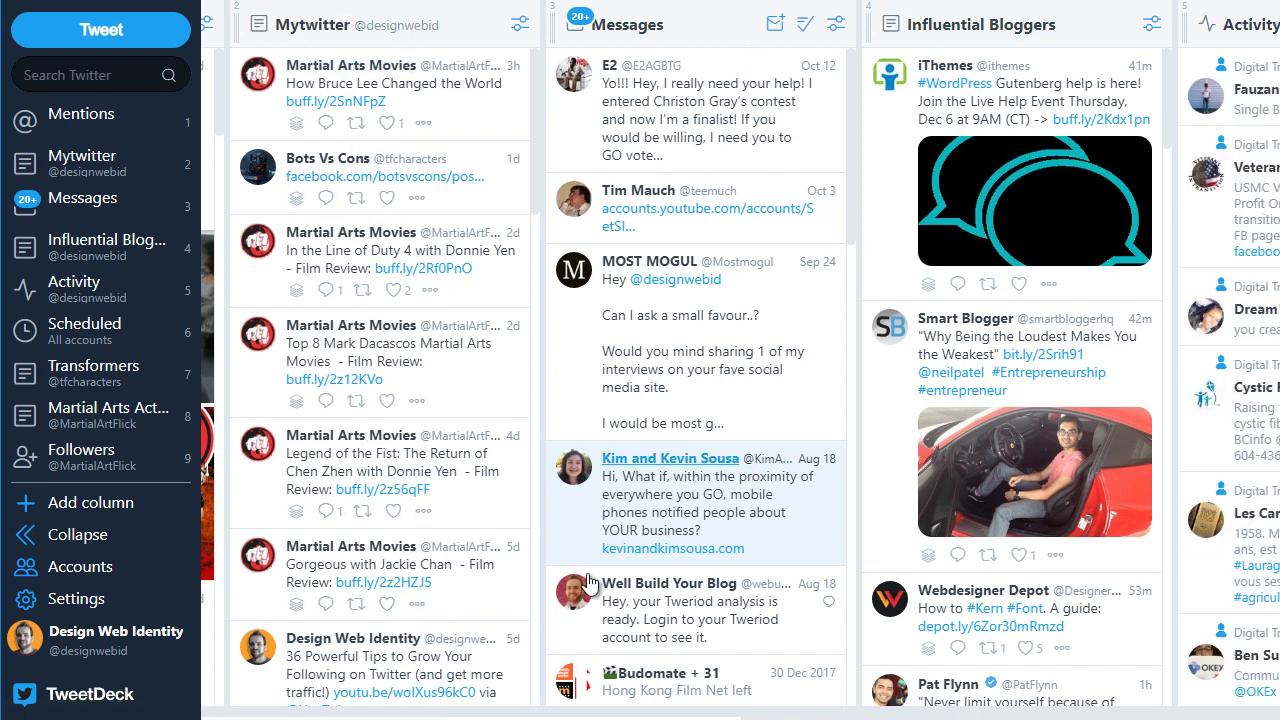
left_click_drag(272, 716, 526, 713)
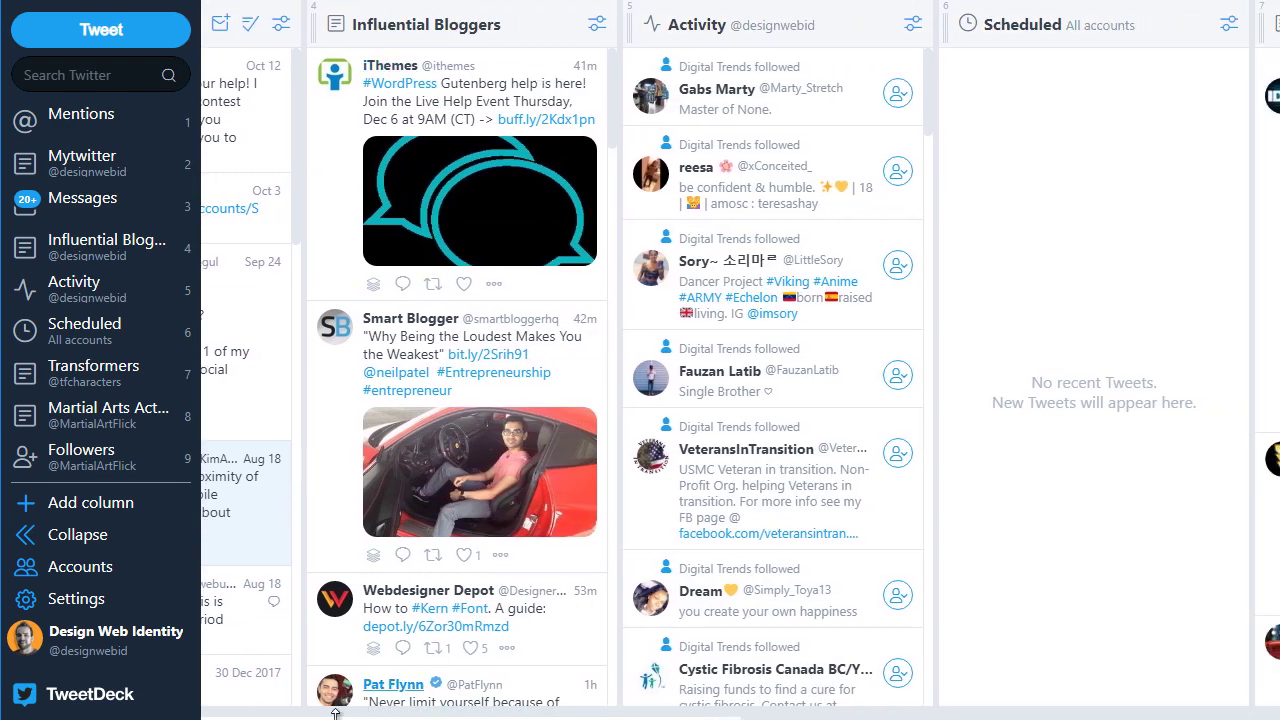
left_click(246, 716)
left_click_drag(290, 713, 632, 704)
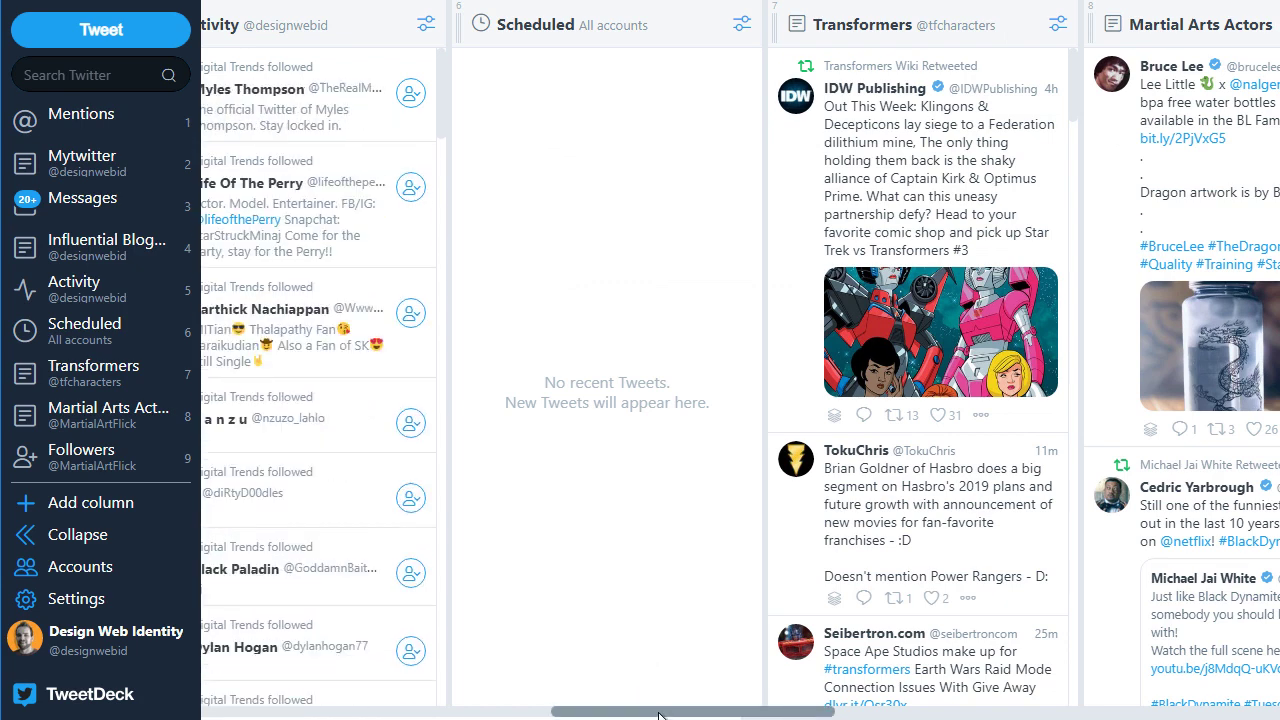
left_click_drag(672, 716, 310, 708)
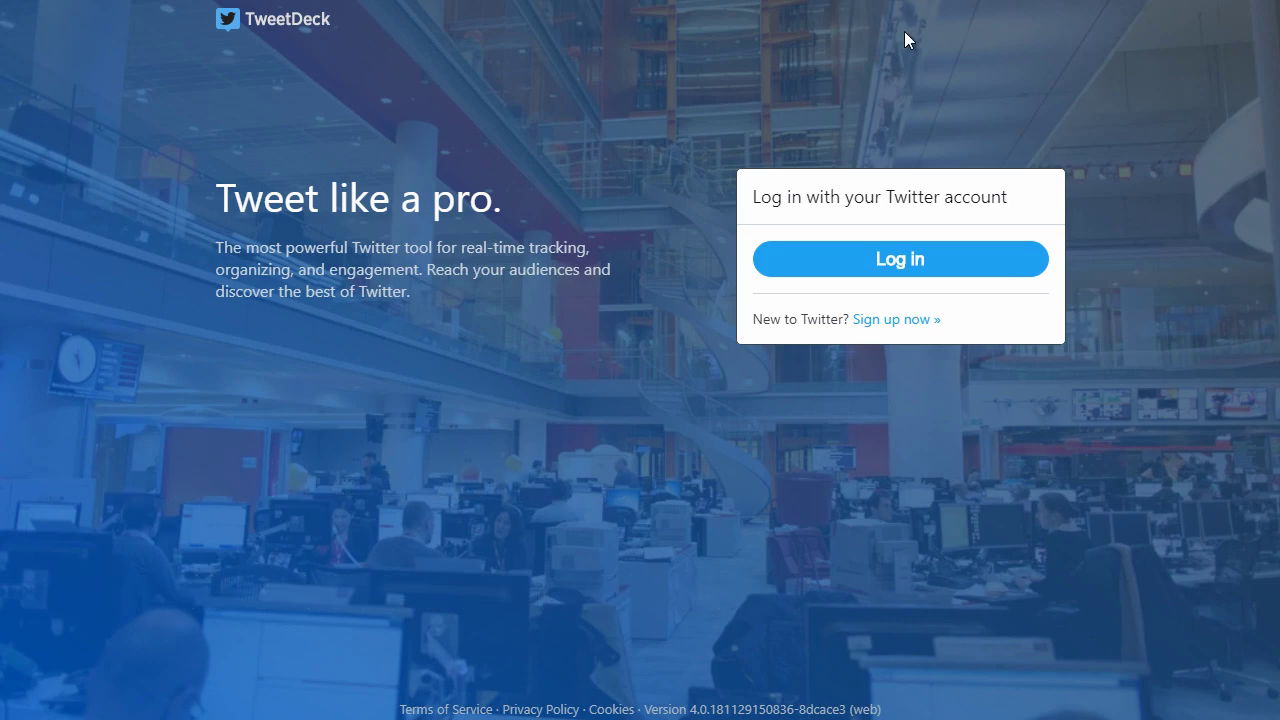
Step: Log in with the Twitter account's suggested username and its saved password
left_click(871, 264)
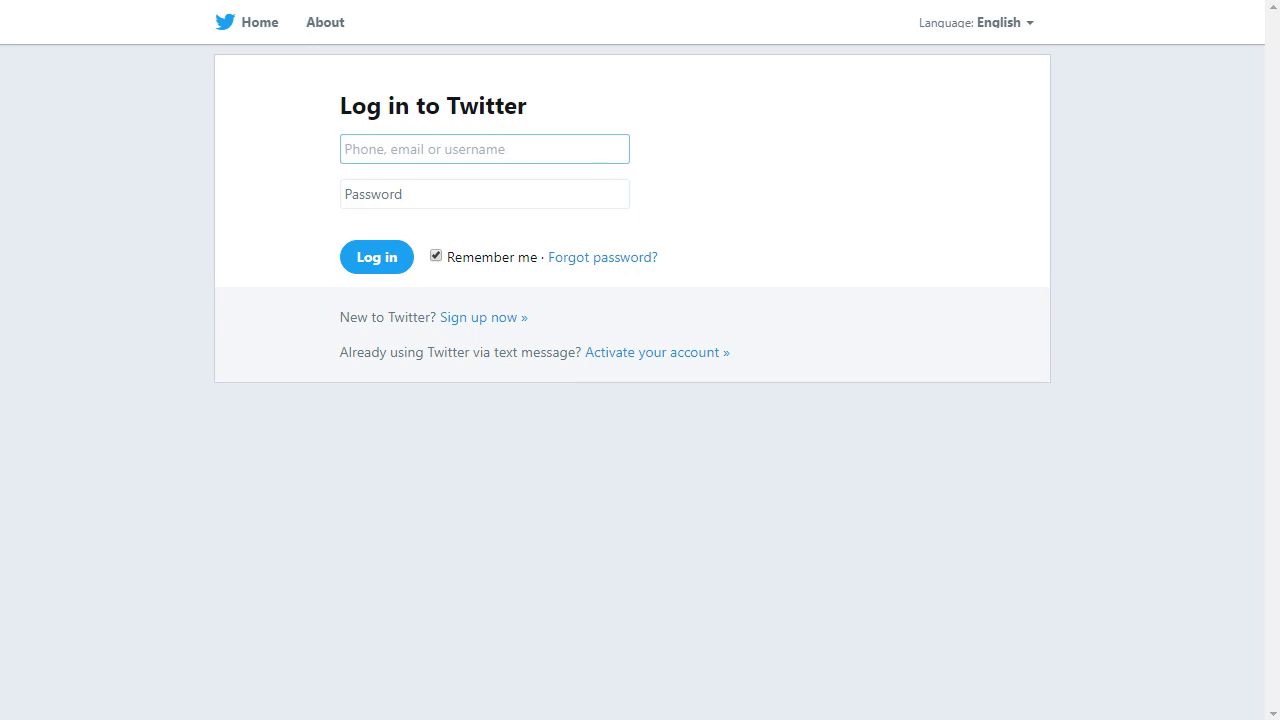
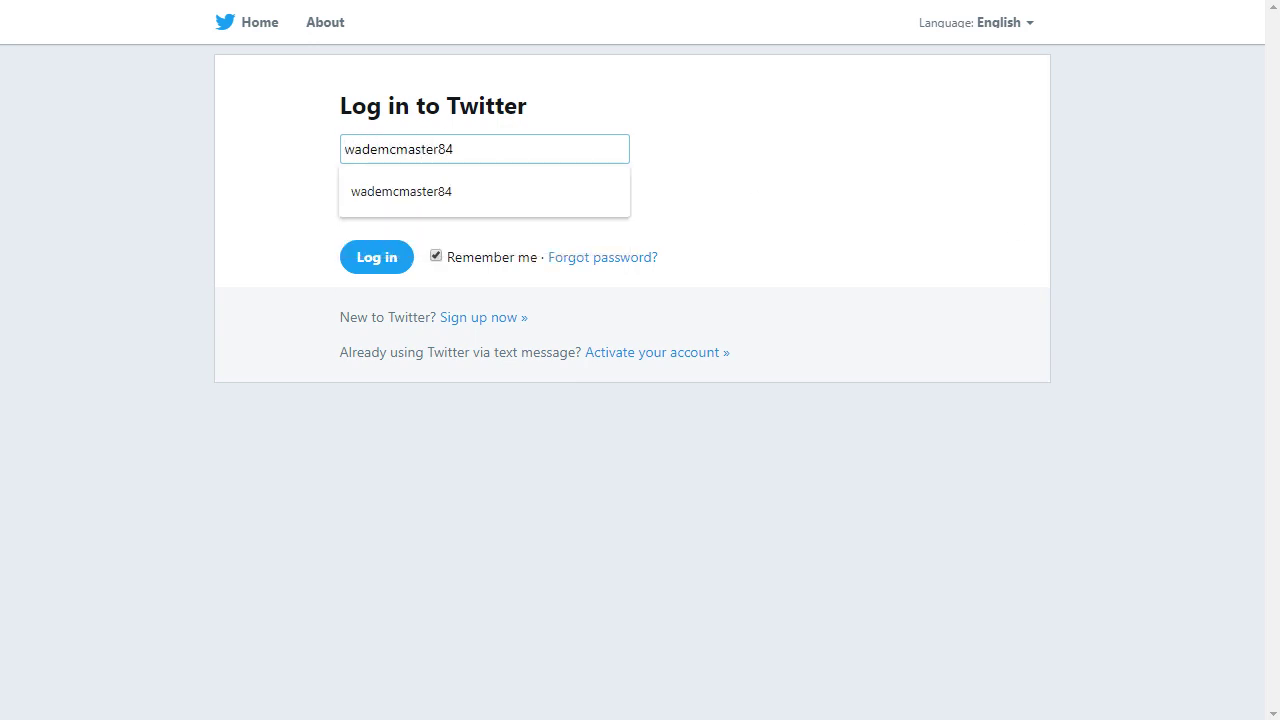
key("Down")
key("Return")
key("Tab")
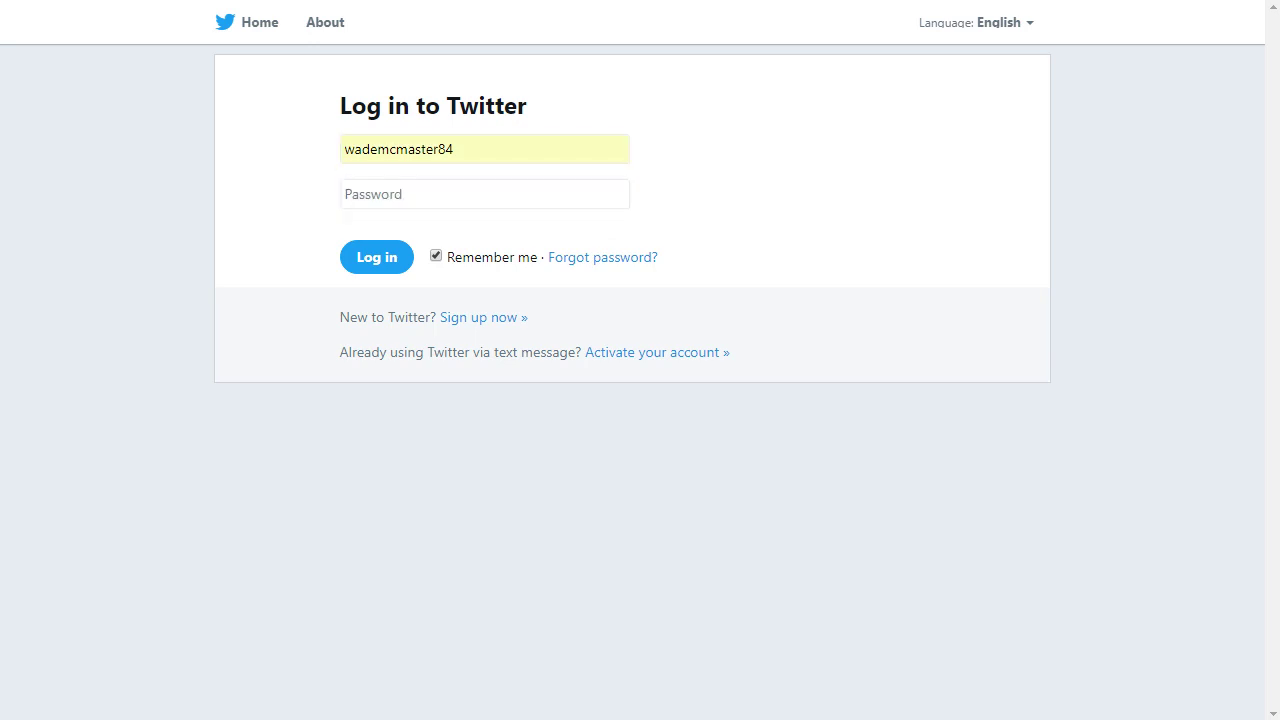
left_click(463, 199)
key("ctrl+v")
left_click(394, 264)
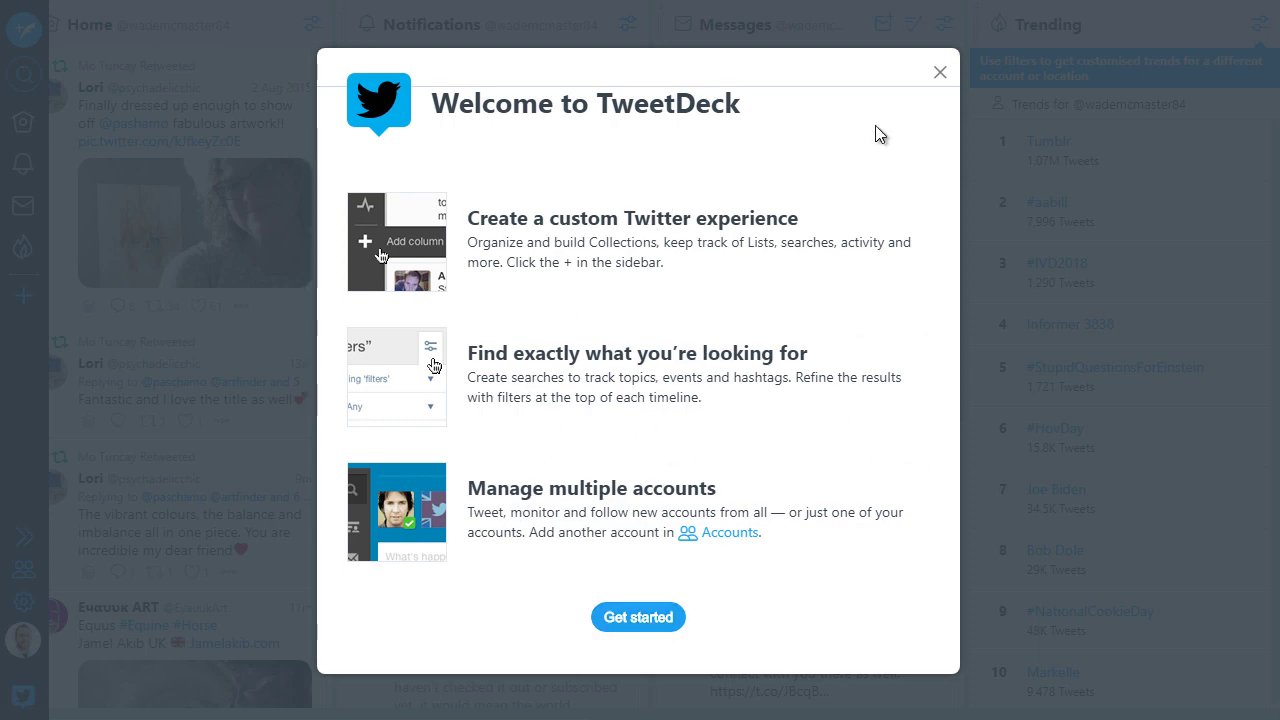
Step: Dismiss the welcome message and remove the Trending, Home and Messages columns
left_click(940, 74)
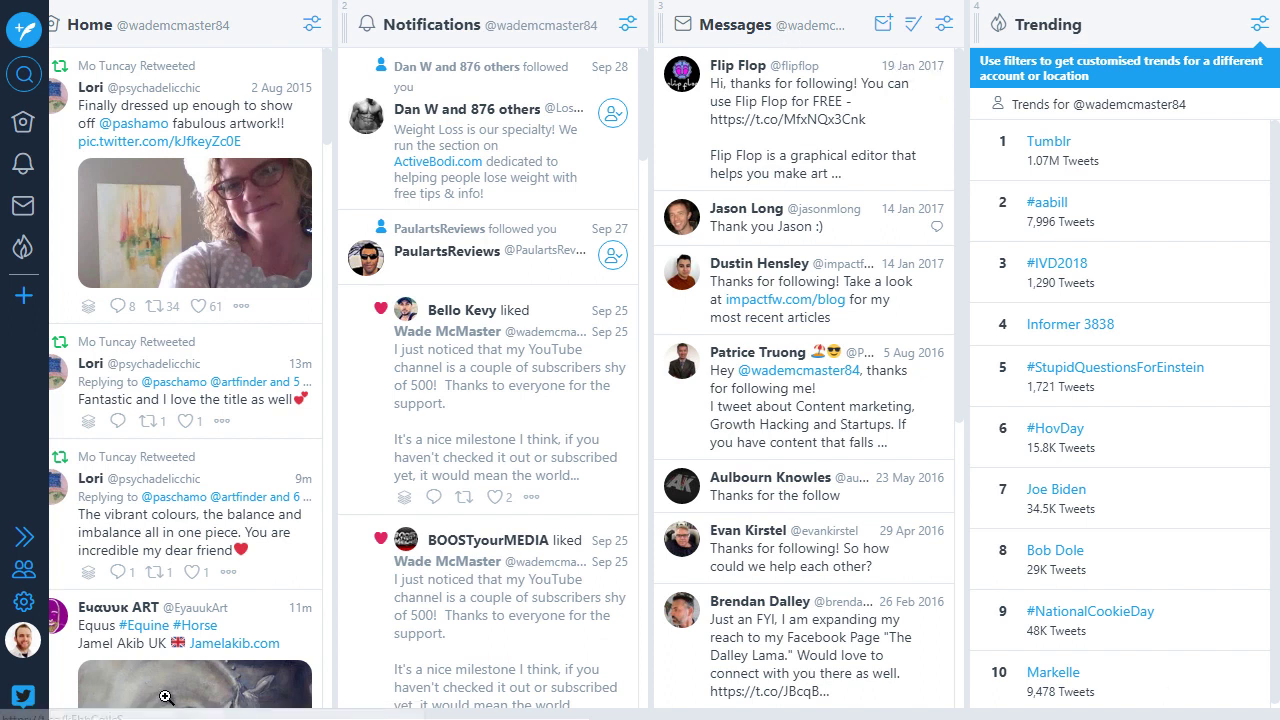
left_click_drag(606, 716, 574, 716)
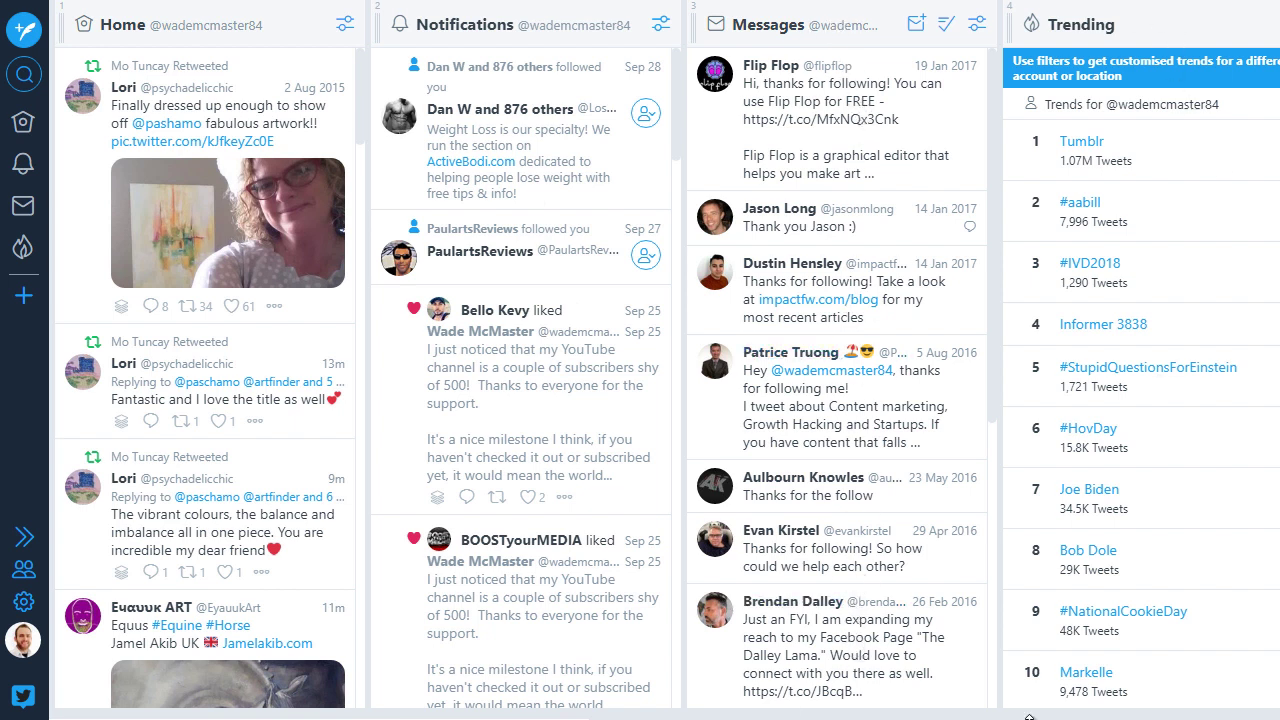
scroll(683, 698, "right", 2)
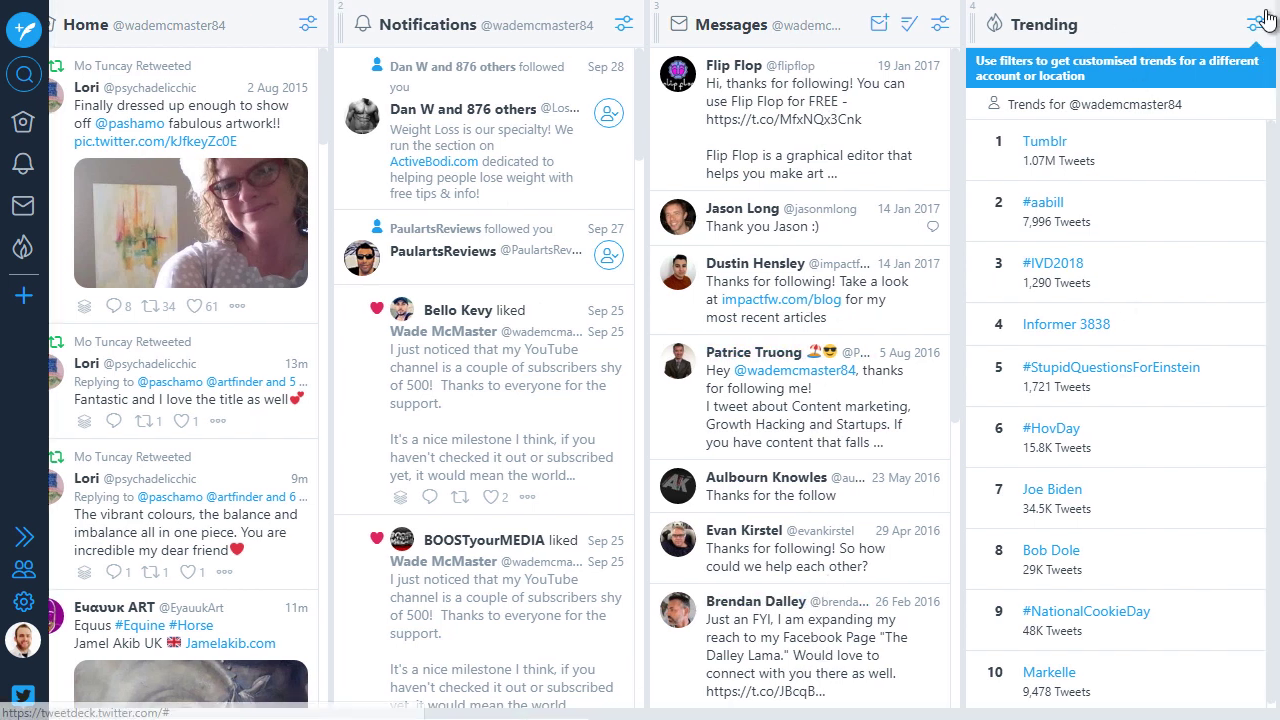
left_click(1256, 24)
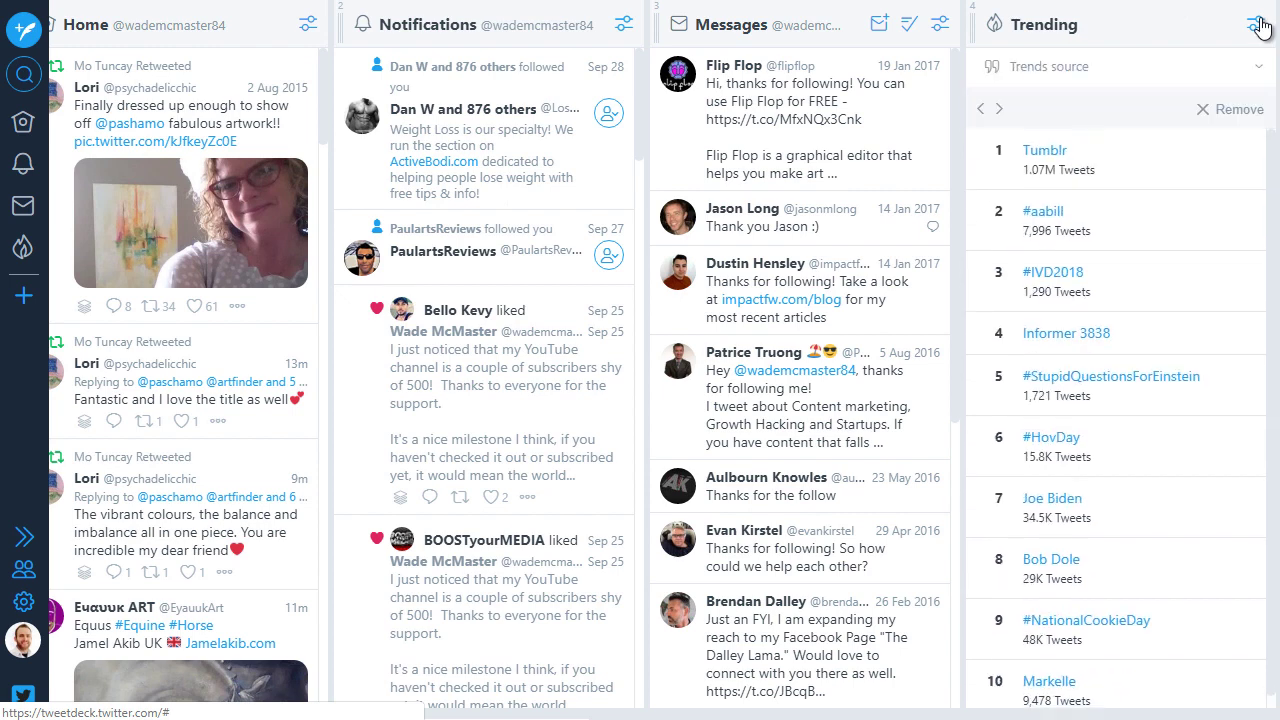
left_click(1240, 110)
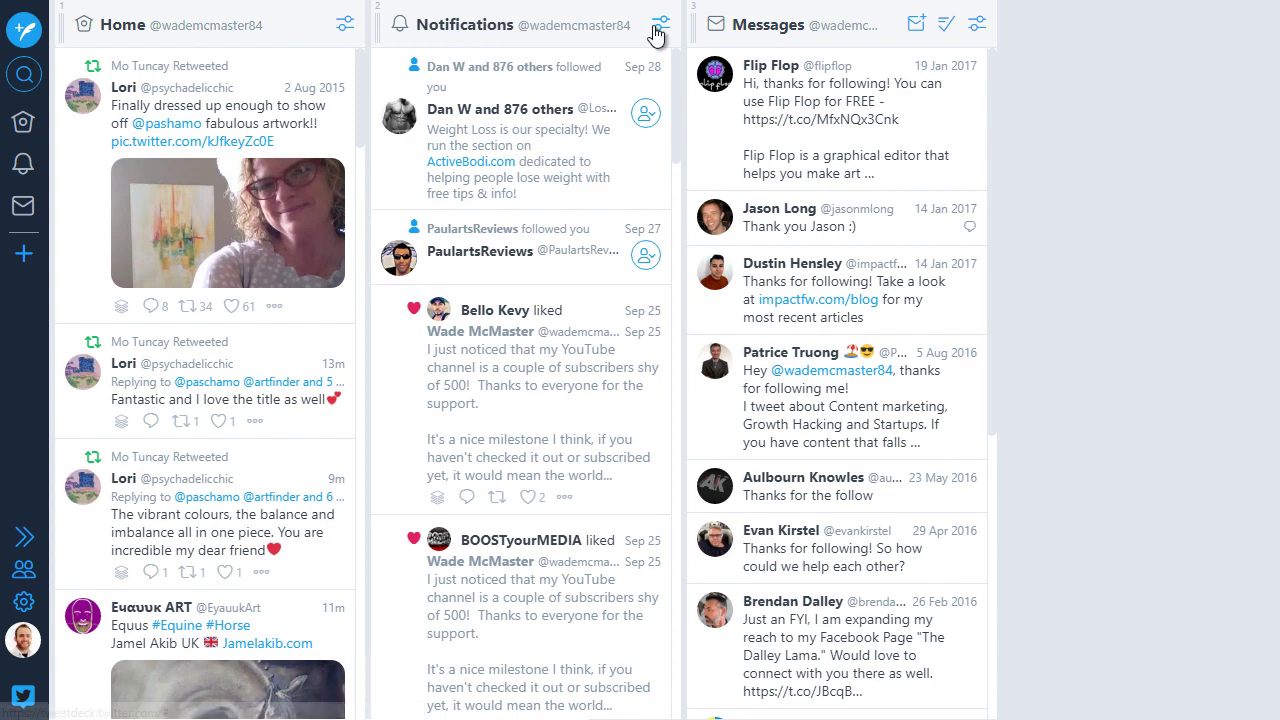
left_click(344, 24)
left_click(318, 201)
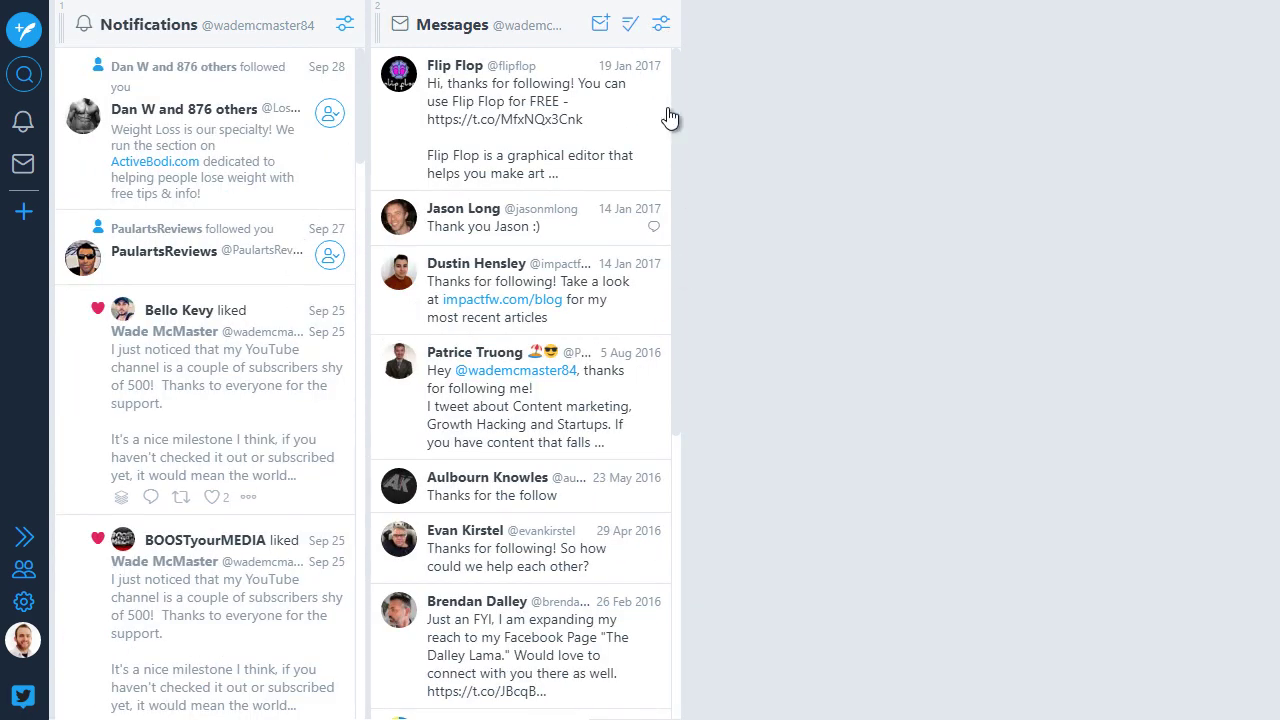
left_click(661, 24)
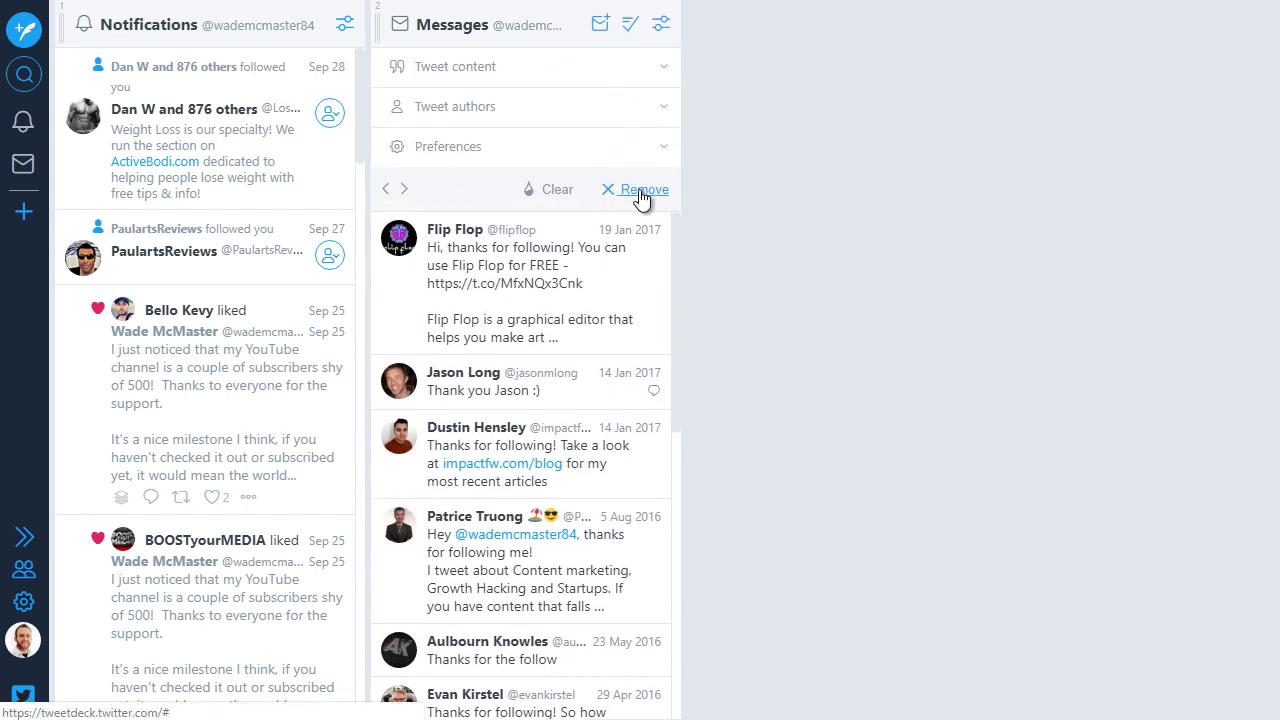
left_click(640, 189)
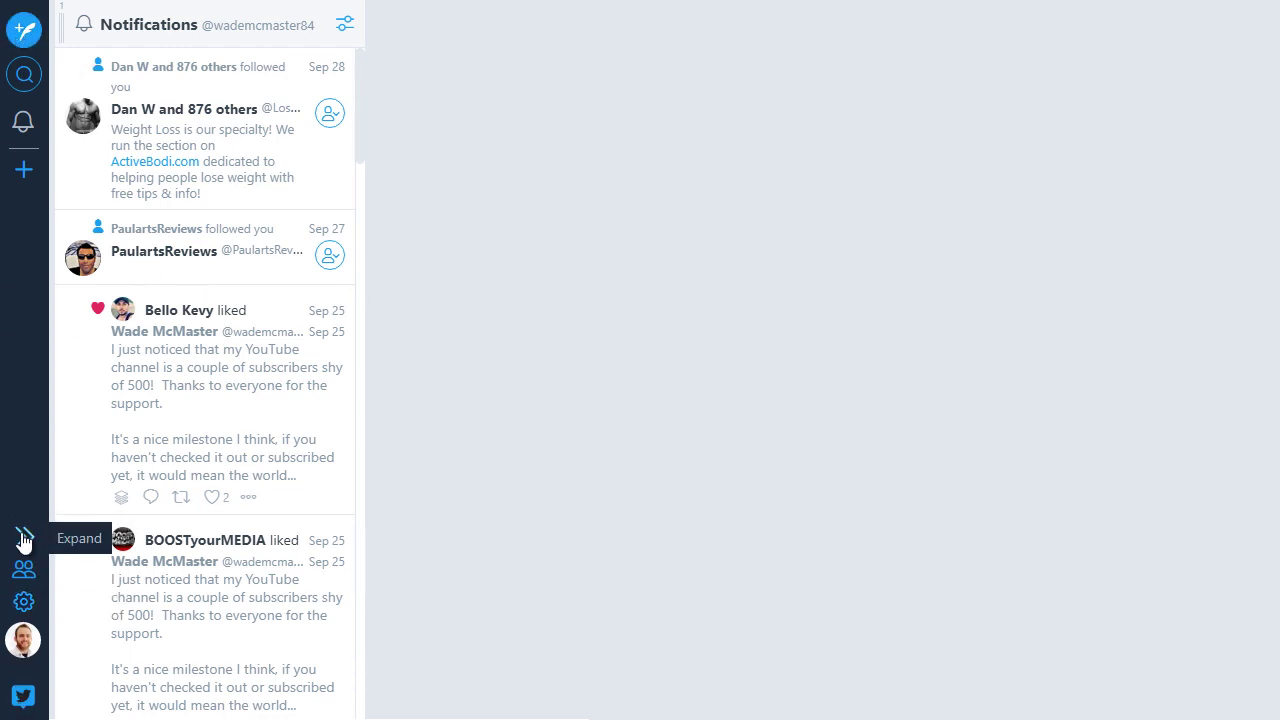
Step: Link the Martial Arts Movies account from the Accounts panel by entering its username and password
left_click(24, 537)
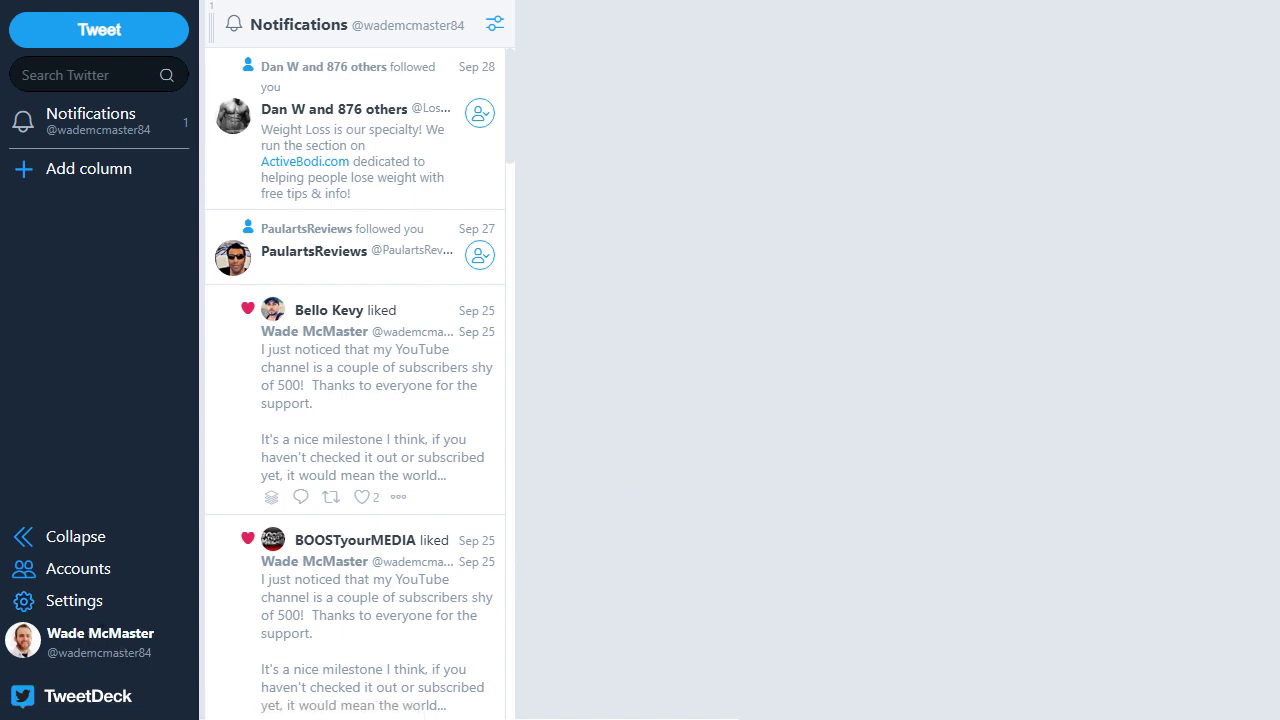
left_click(66, 572)
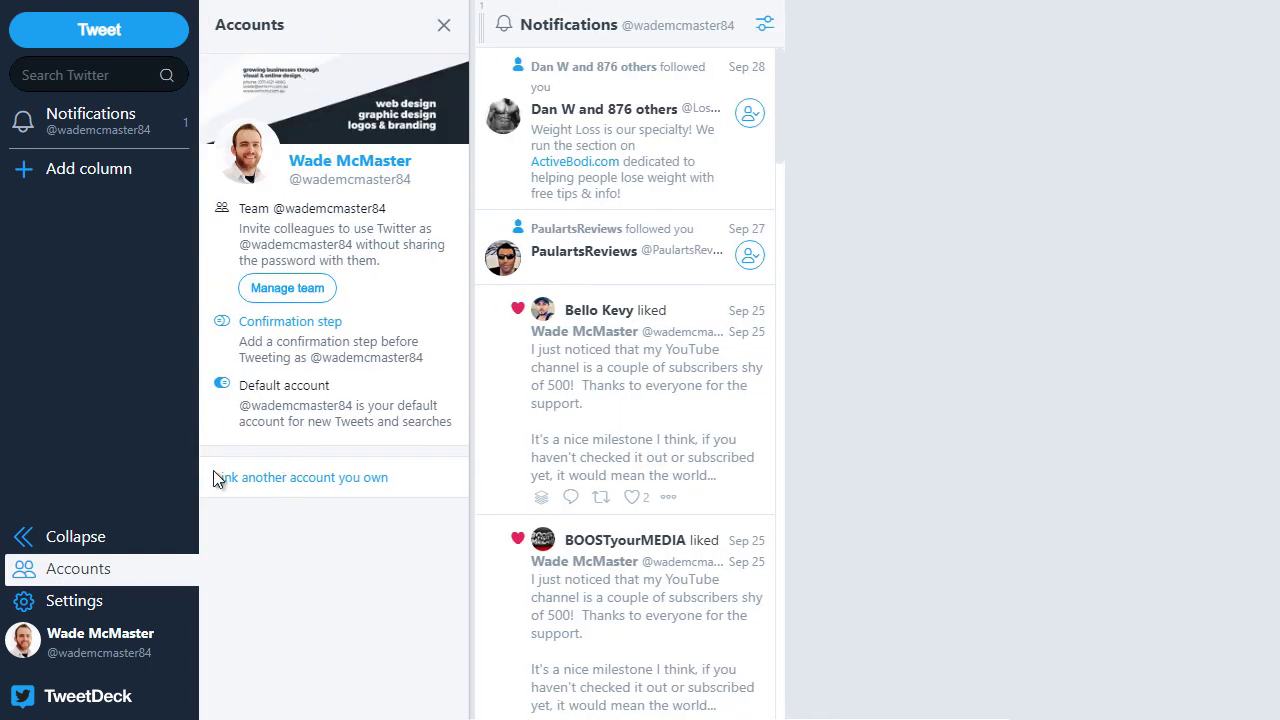
left_click(335, 482)
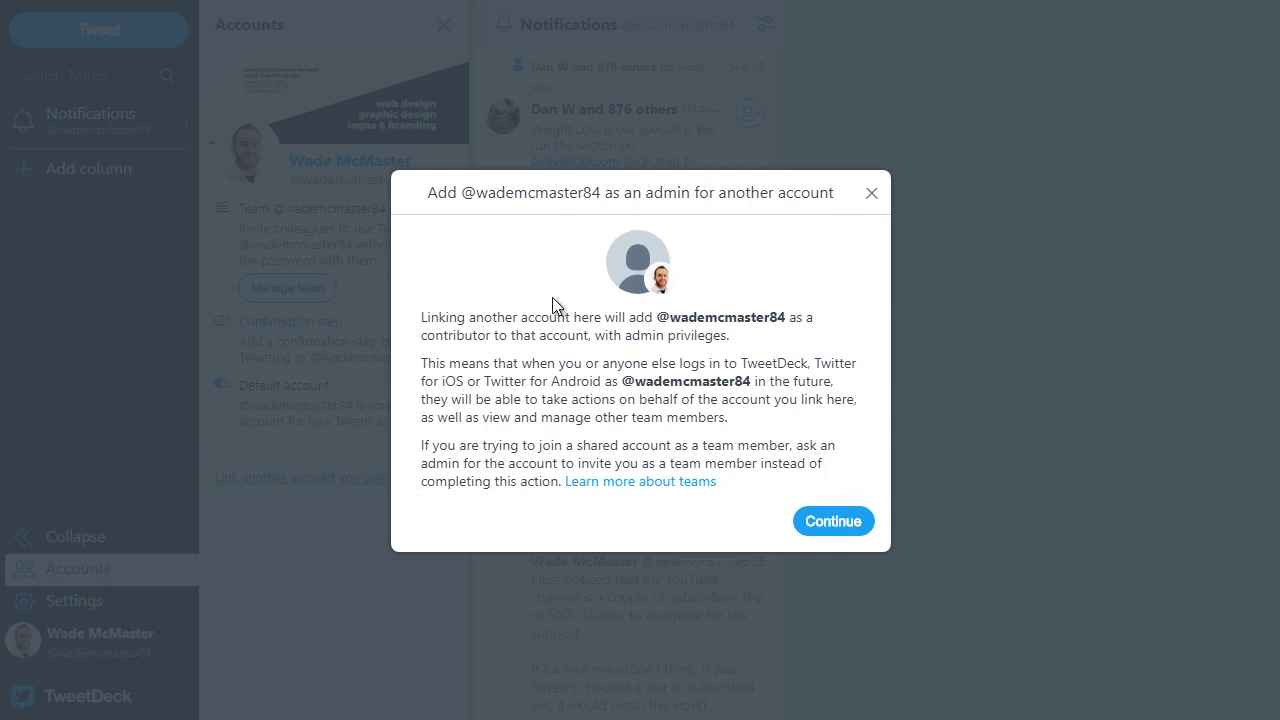
left_click(833, 521)
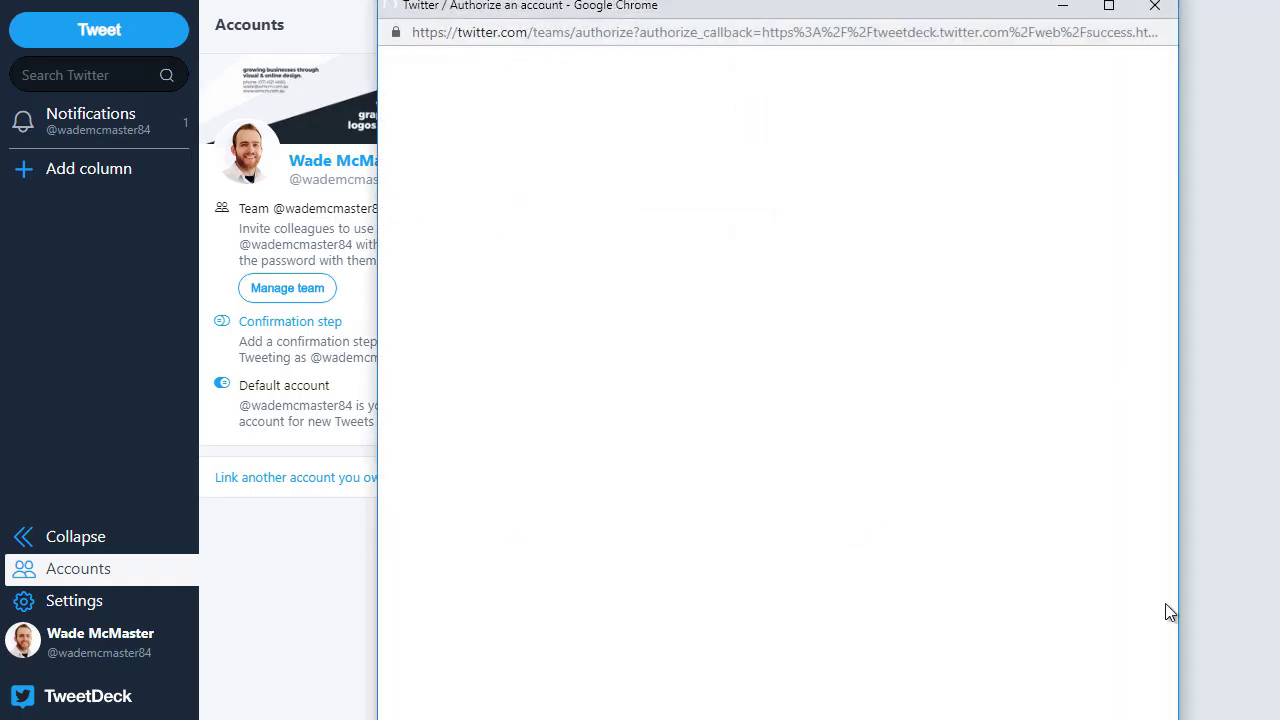
left_click_drag(1160, 715, 1116, 672)
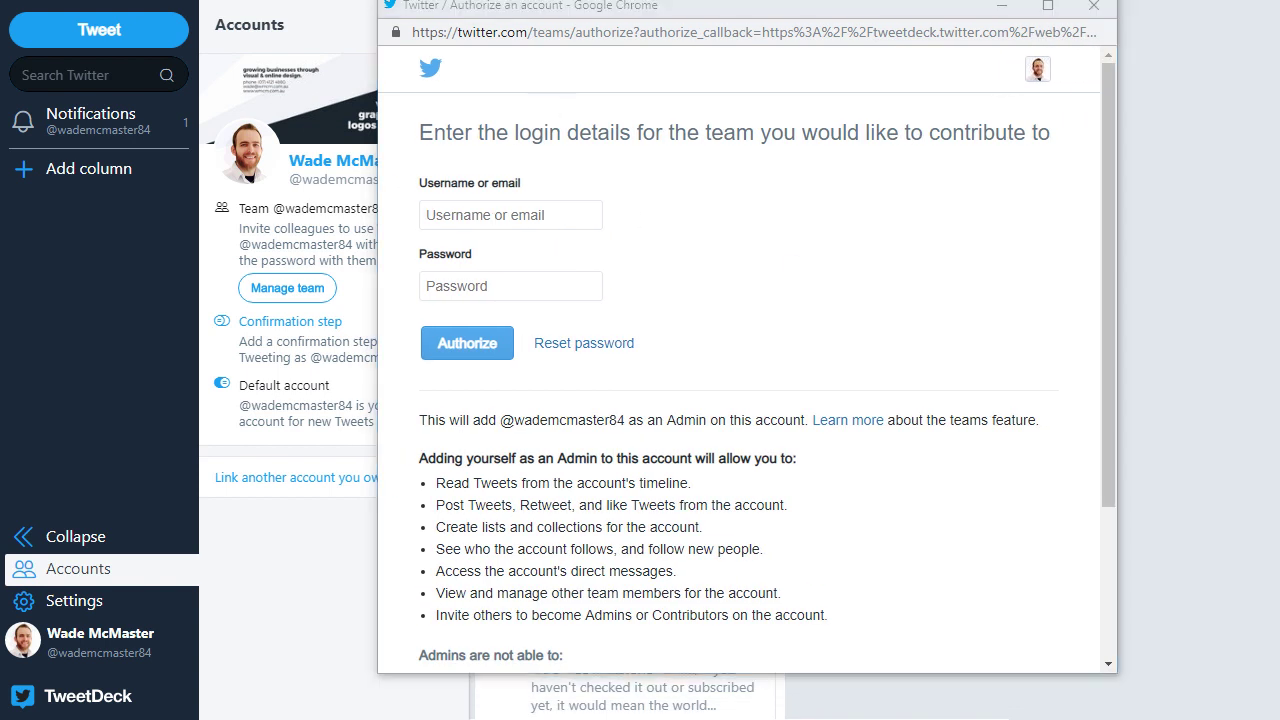
left_click(487, 215)
type("MartialArtFlick")
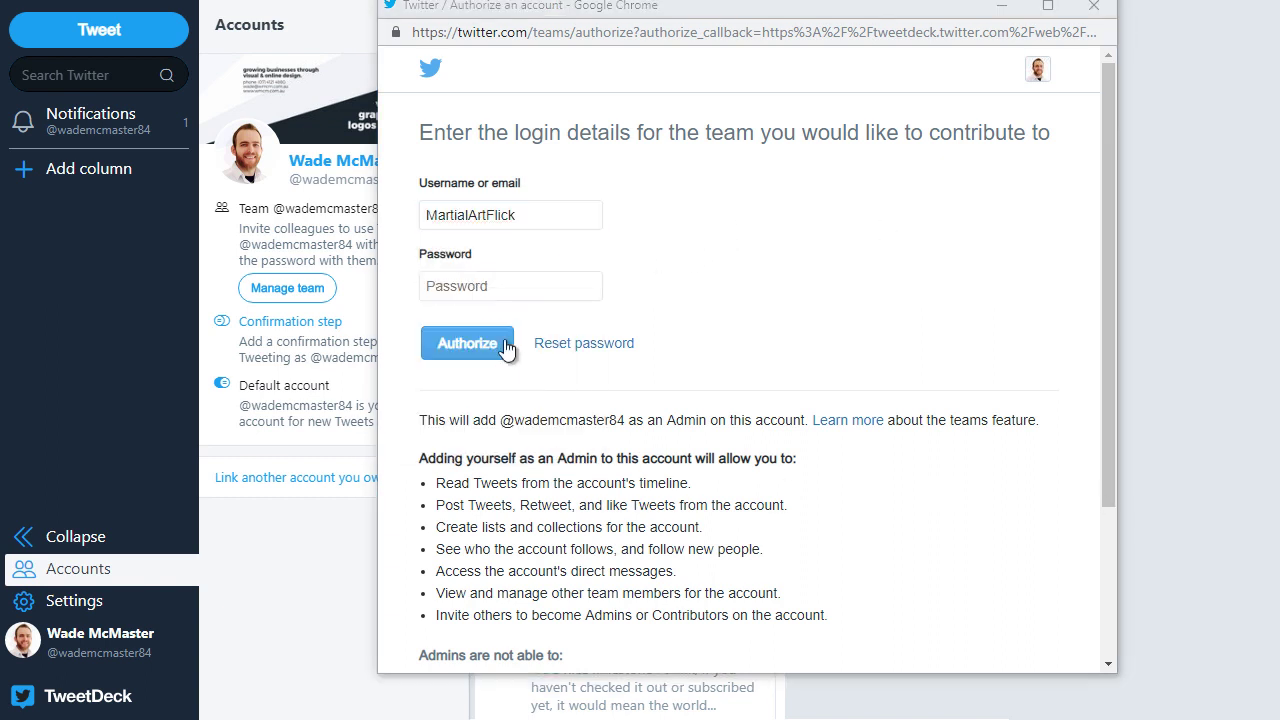
left_click(503, 286)
key("ctrl+v")
left_click(489, 349)
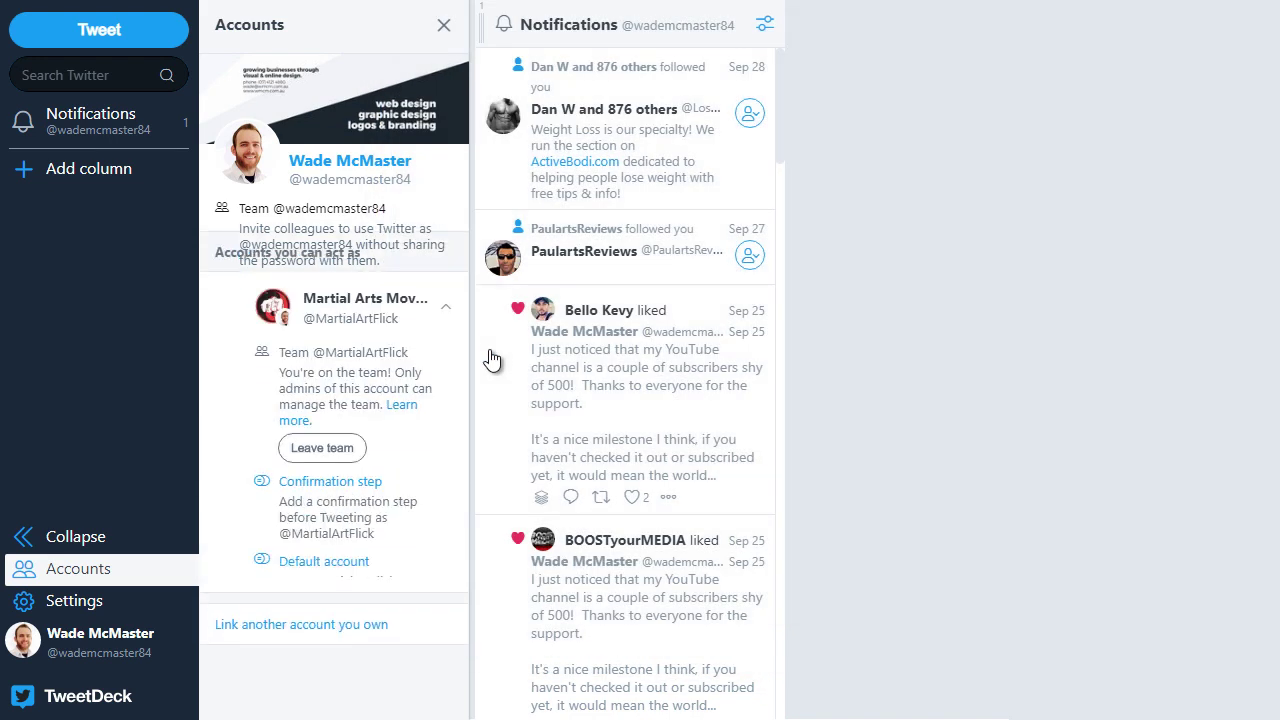
Step: Link a second account, Design Web Identity, with its username and password
scroll(333, 580, "down", 1)
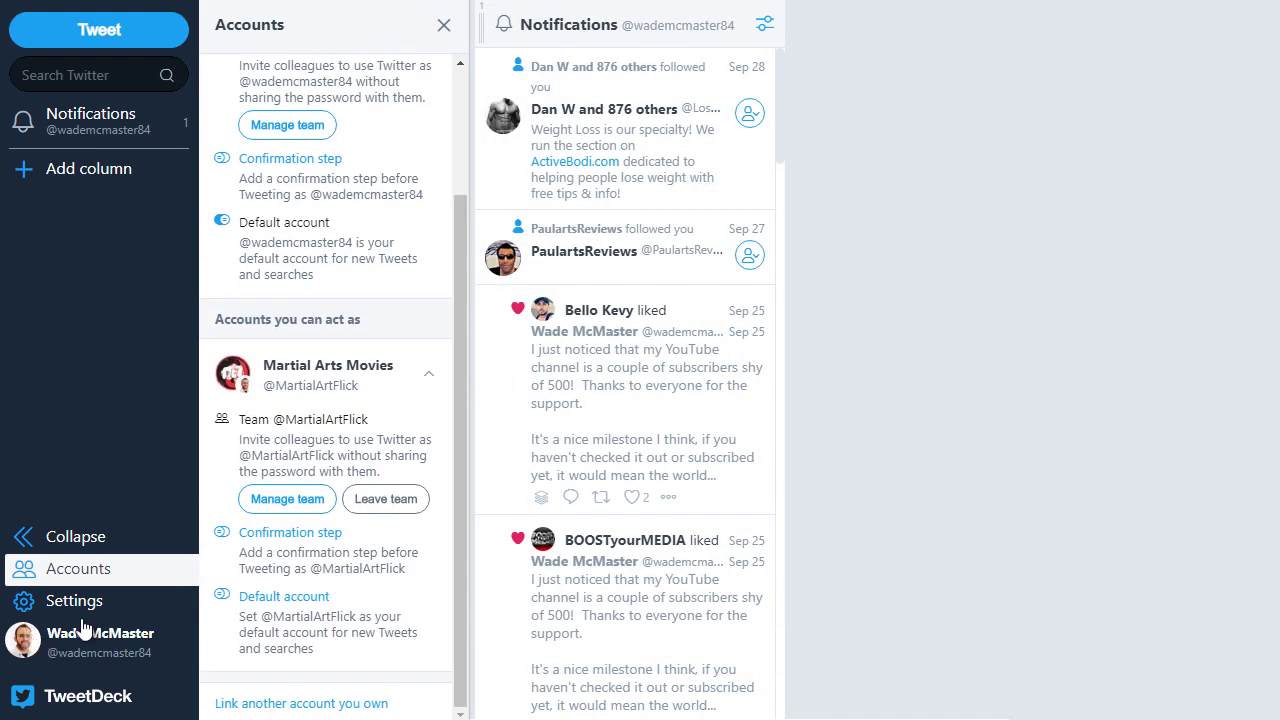
left_click(362, 705)
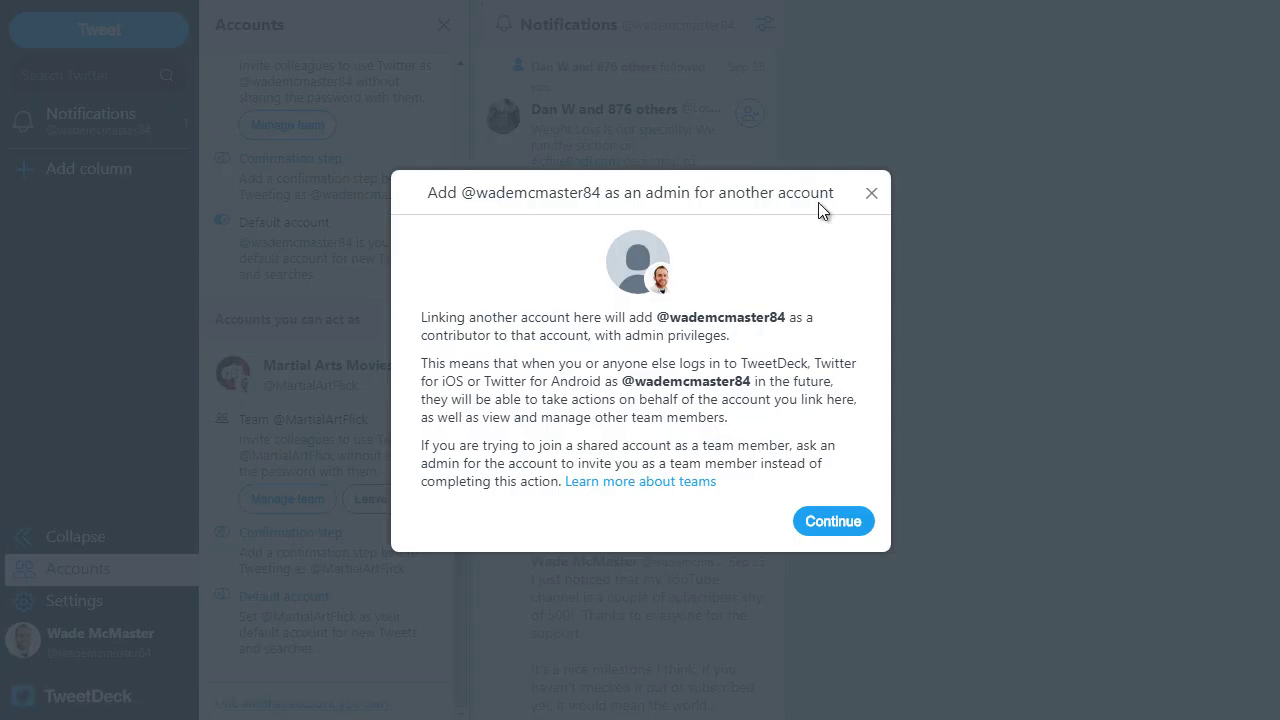
left_click(855, 523)
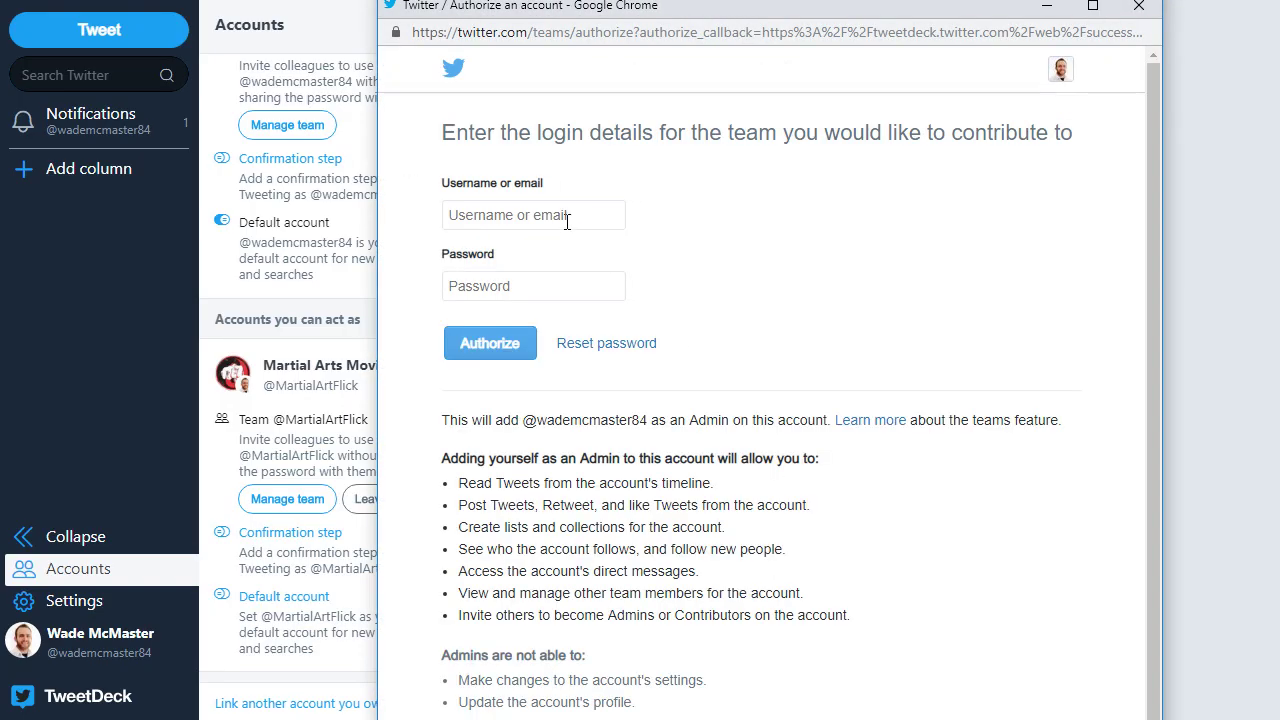
left_click(565, 217)
type("designwebid")
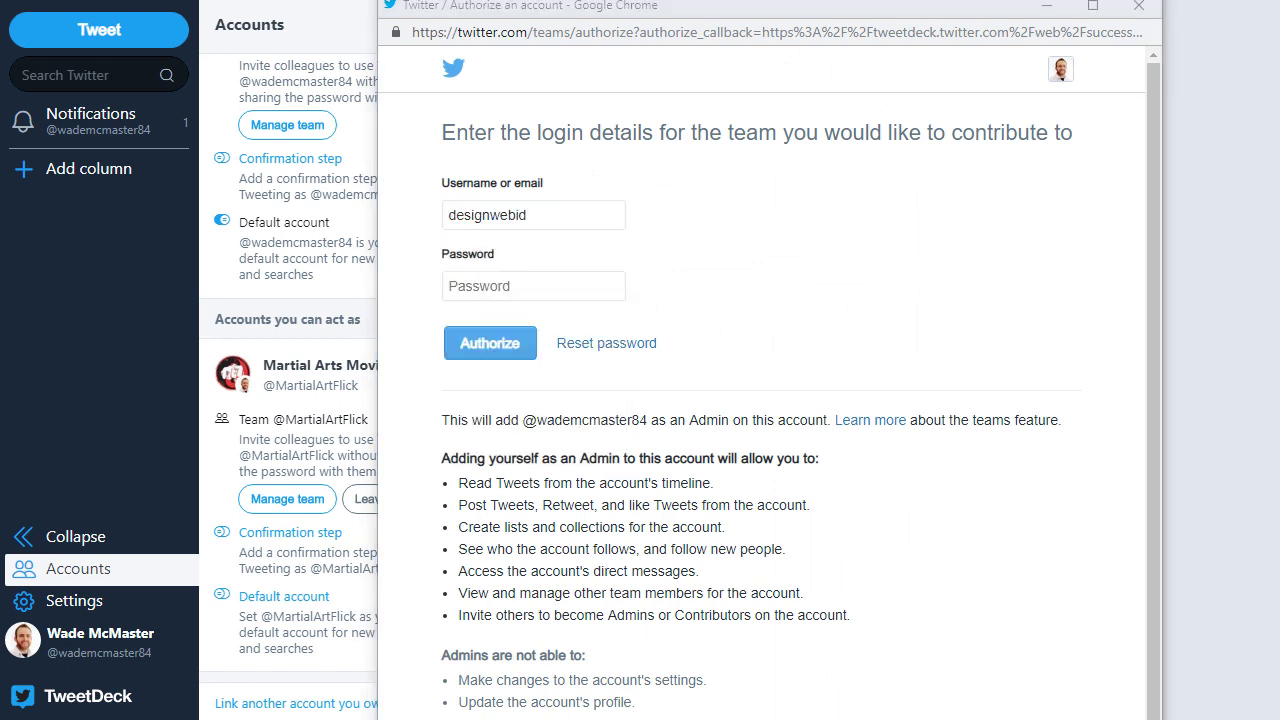
left_click(476, 285)
left_click(503, 342)
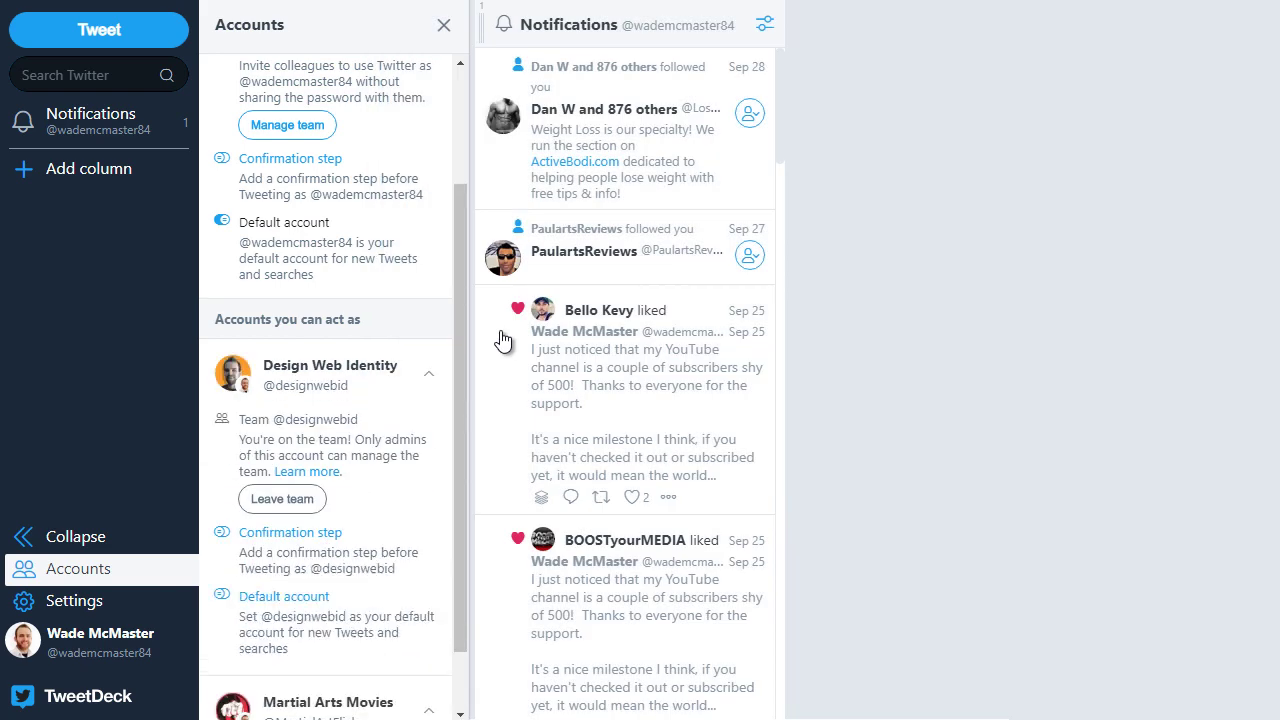
Step: Collapse the linked account's details and view, then close, the main account's profile card
left_click_drag(465, 362, 446, 515)
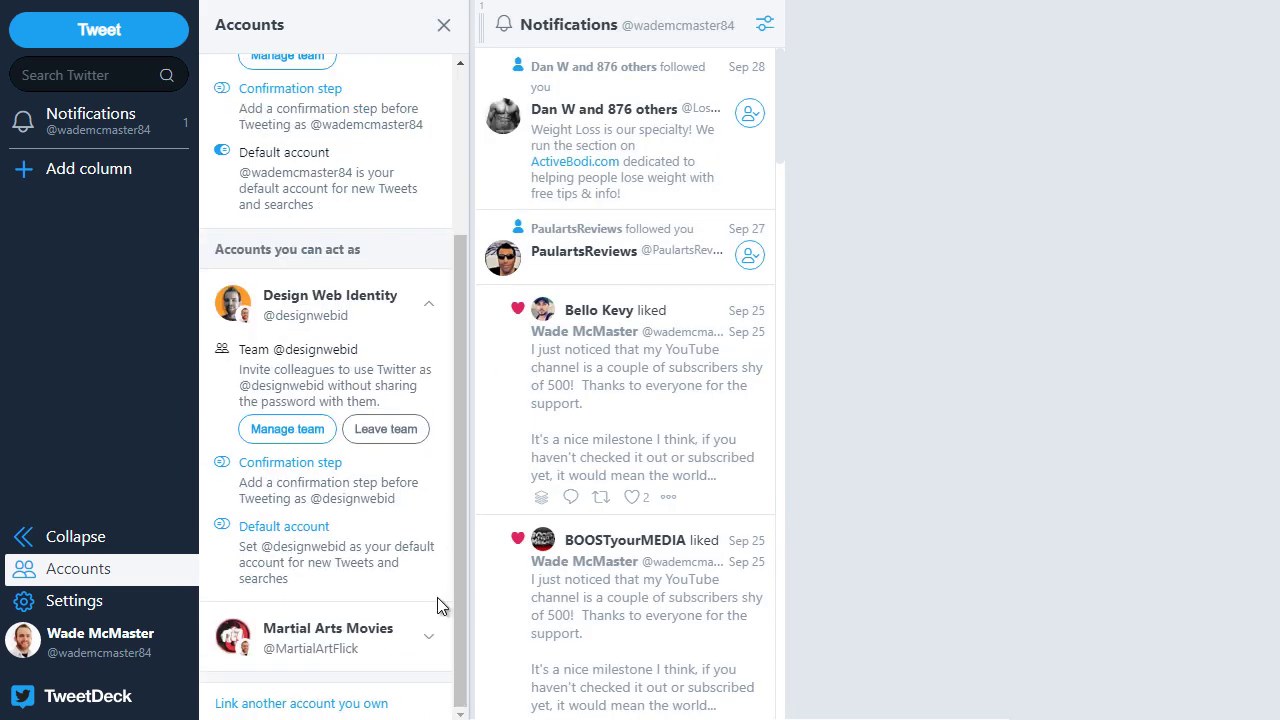
left_click(431, 304)
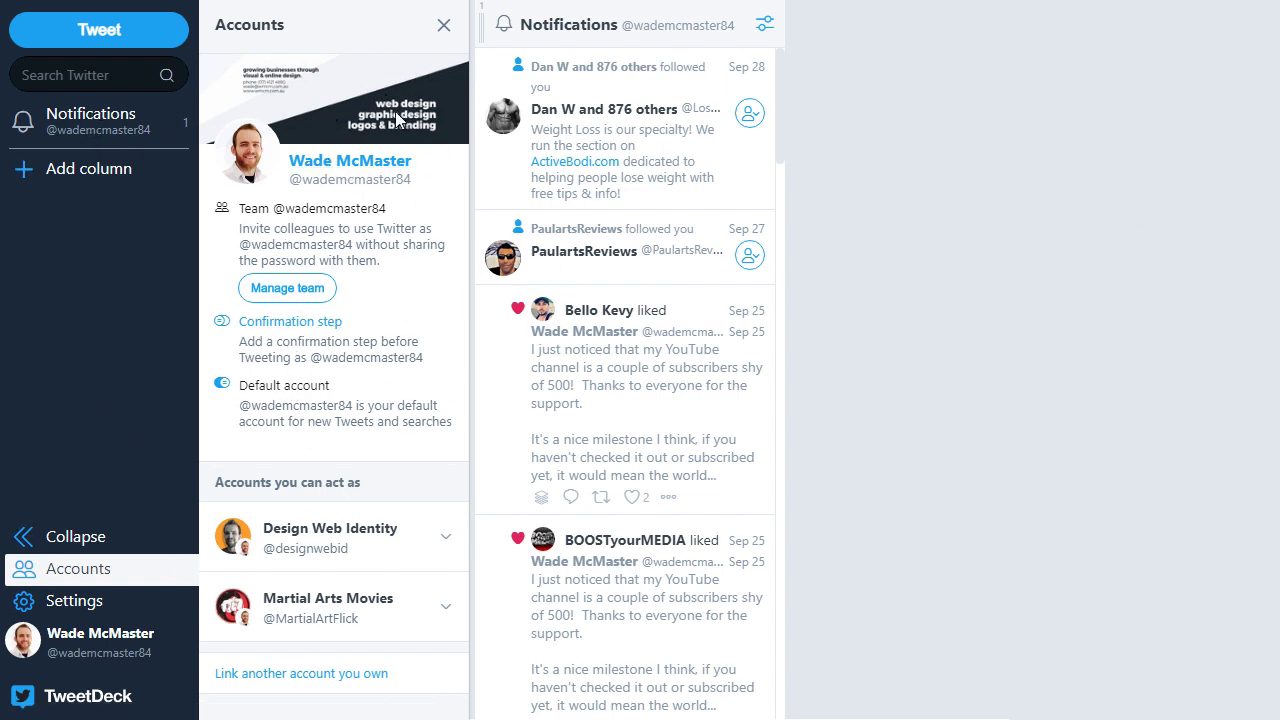
left_click(346, 160)
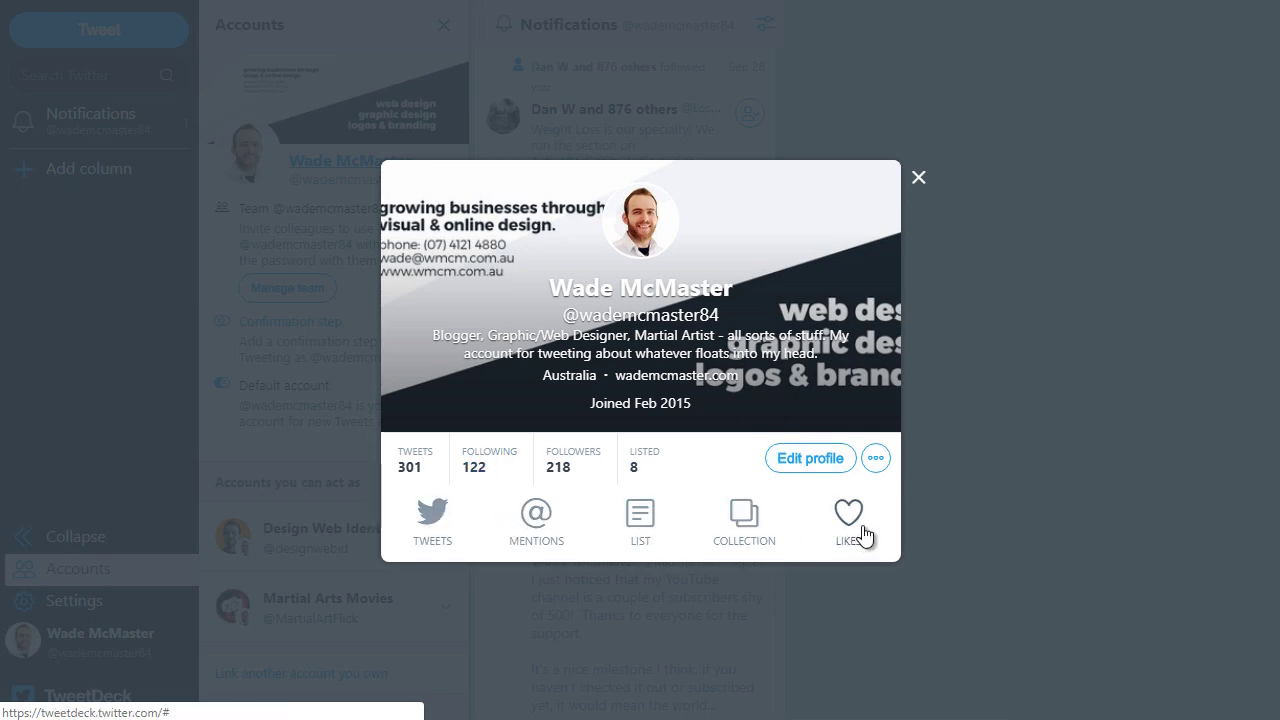
left_click(918, 181)
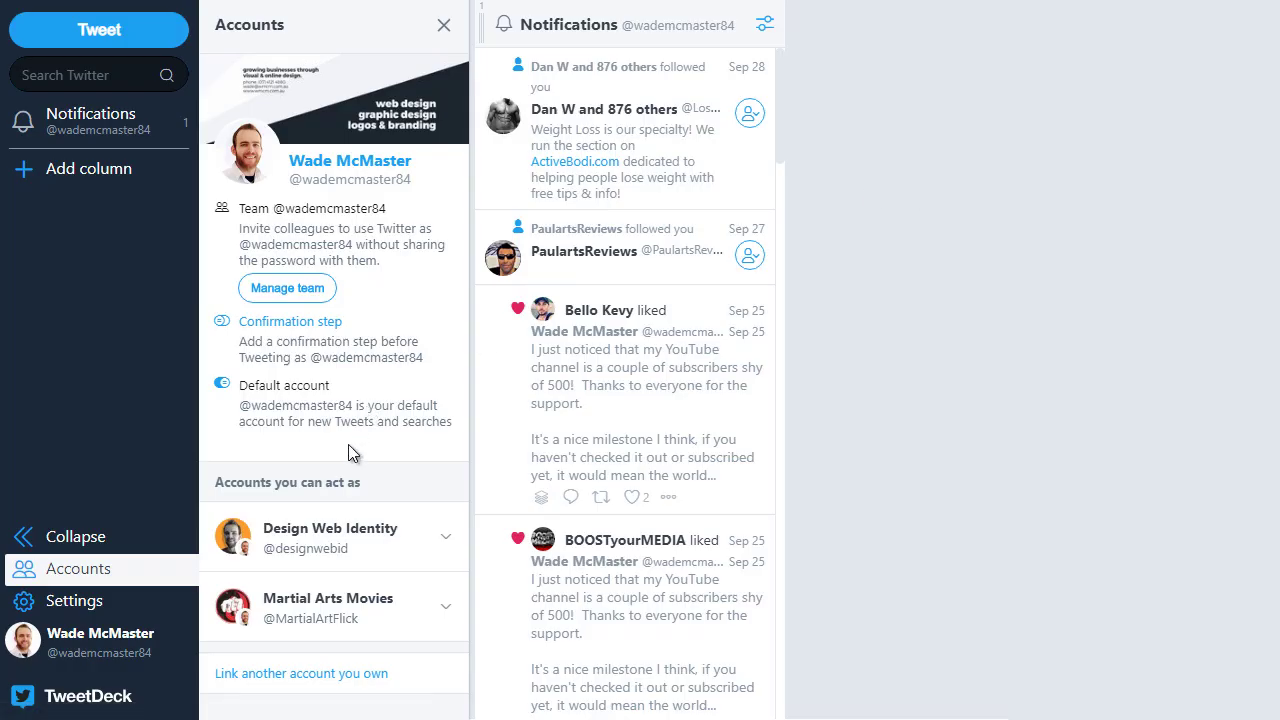
Step: Expand and collapse the Design Web Identity and Martial Arts Movies rows to review their options
left_click(337, 514)
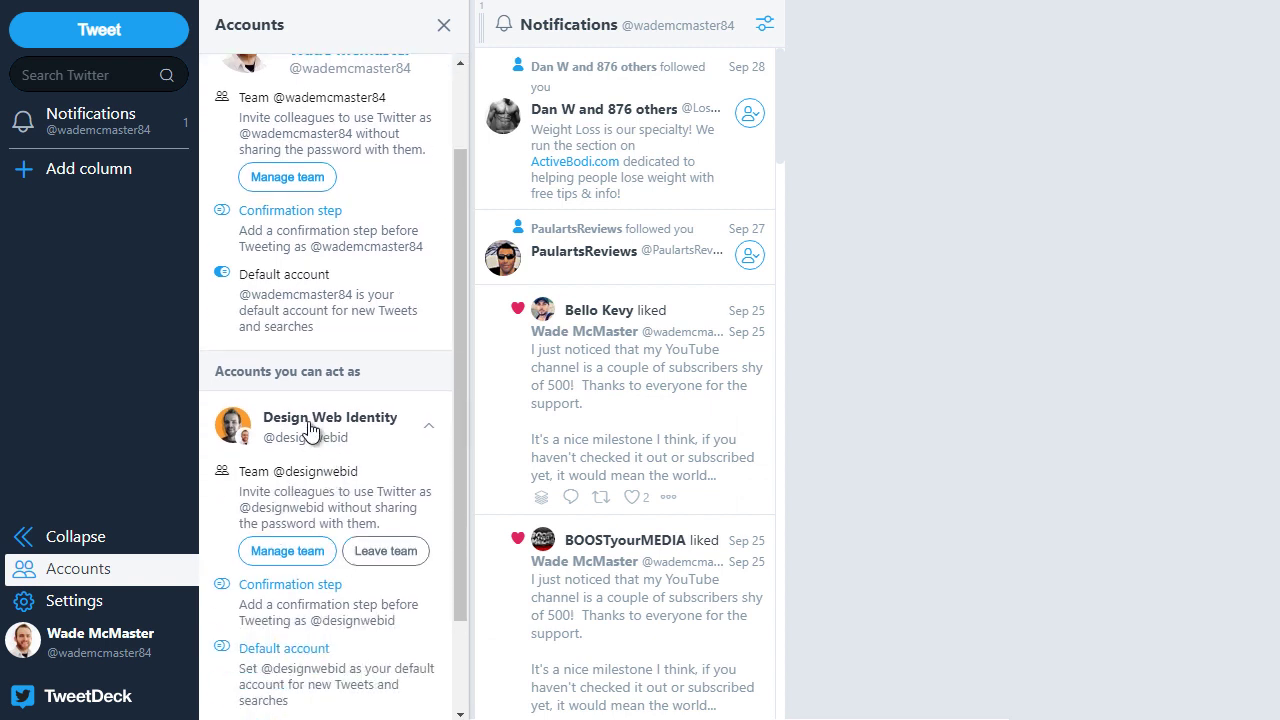
left_click(310, 428)
left_click(275, 535)
scroll(277, 563, "down", 2)
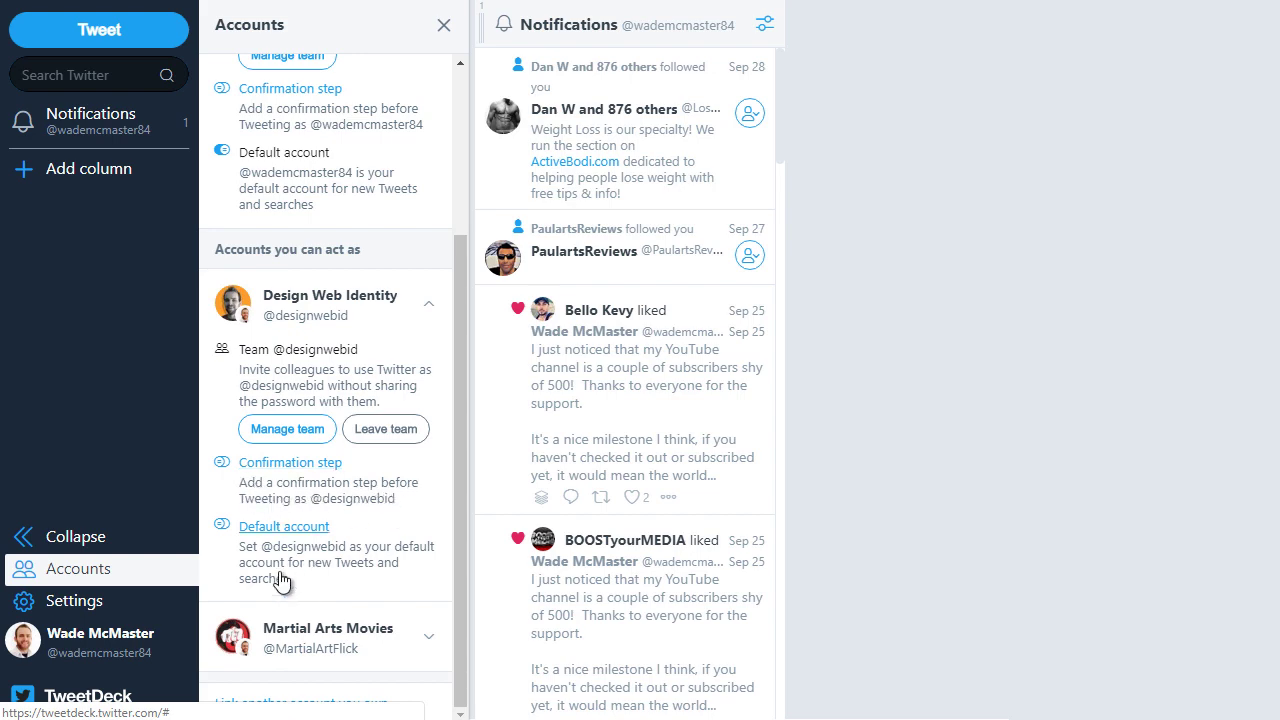
left_click(306, 292)
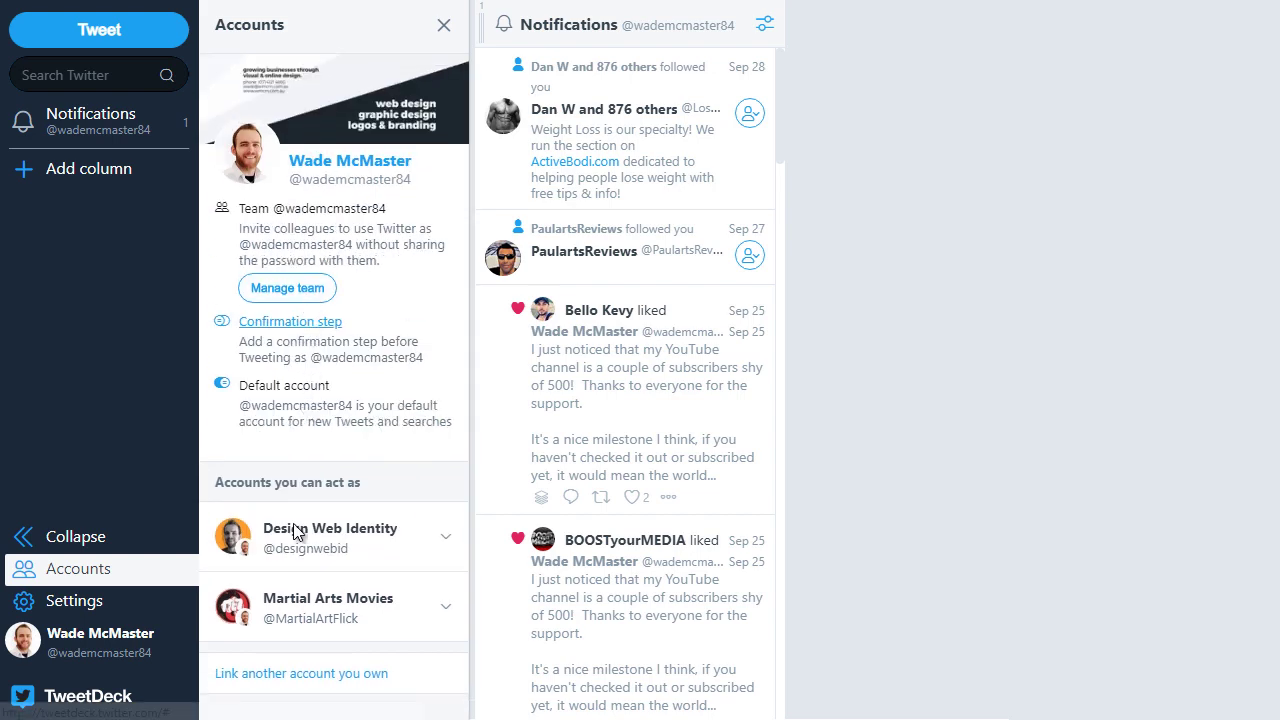
left_click(309, 606)
scroll(300, 520, "down", 1)
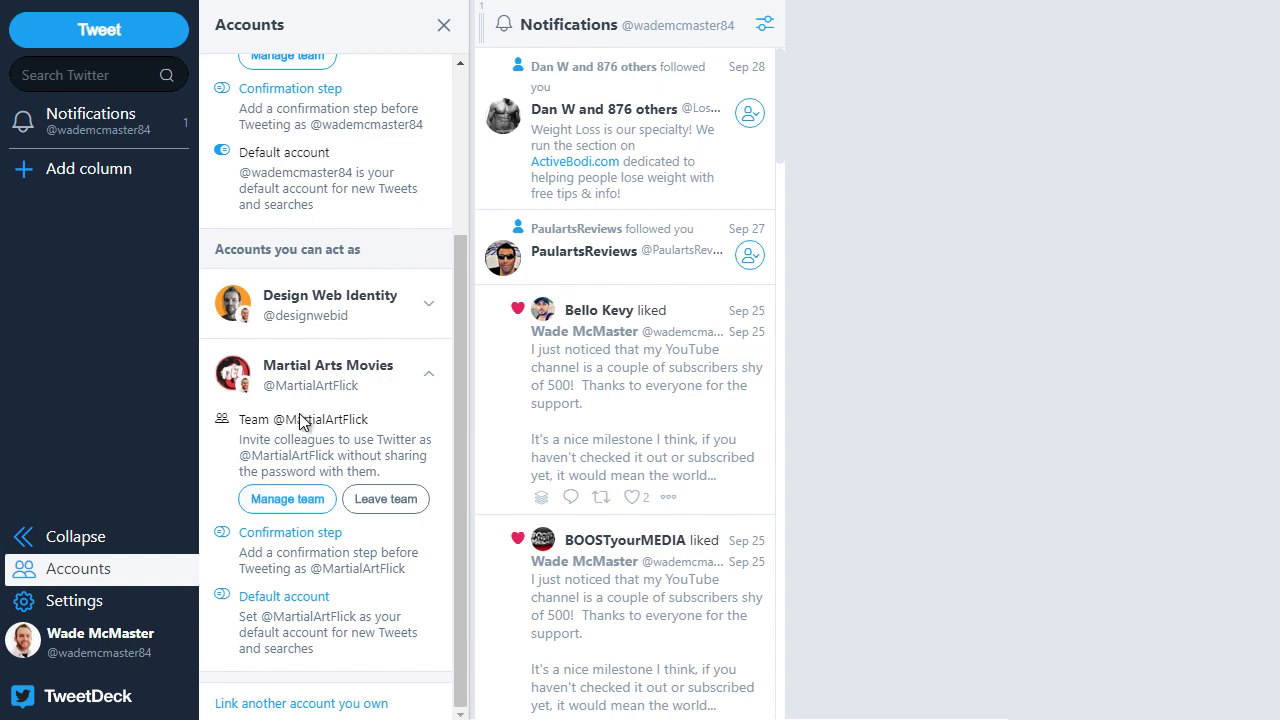
left_click(316, 370)
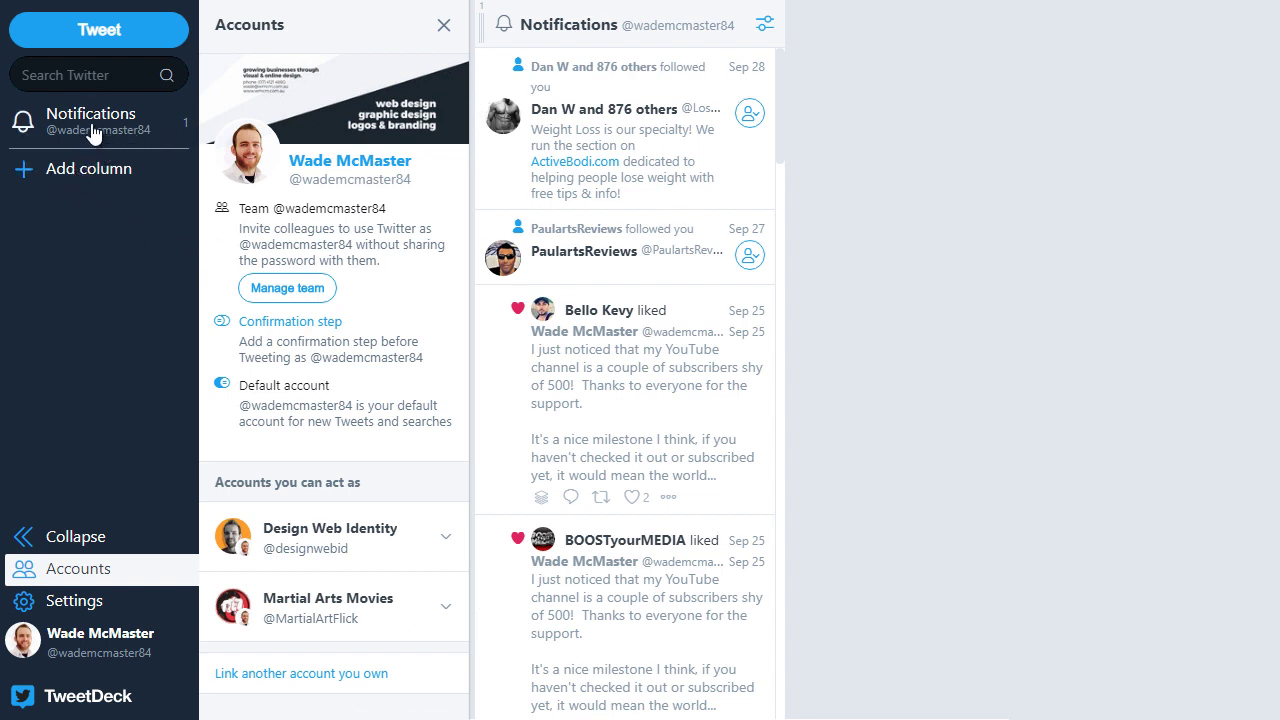
Step: Bring up the 'Choose a column type to add' dialog
left_click(61, 178)
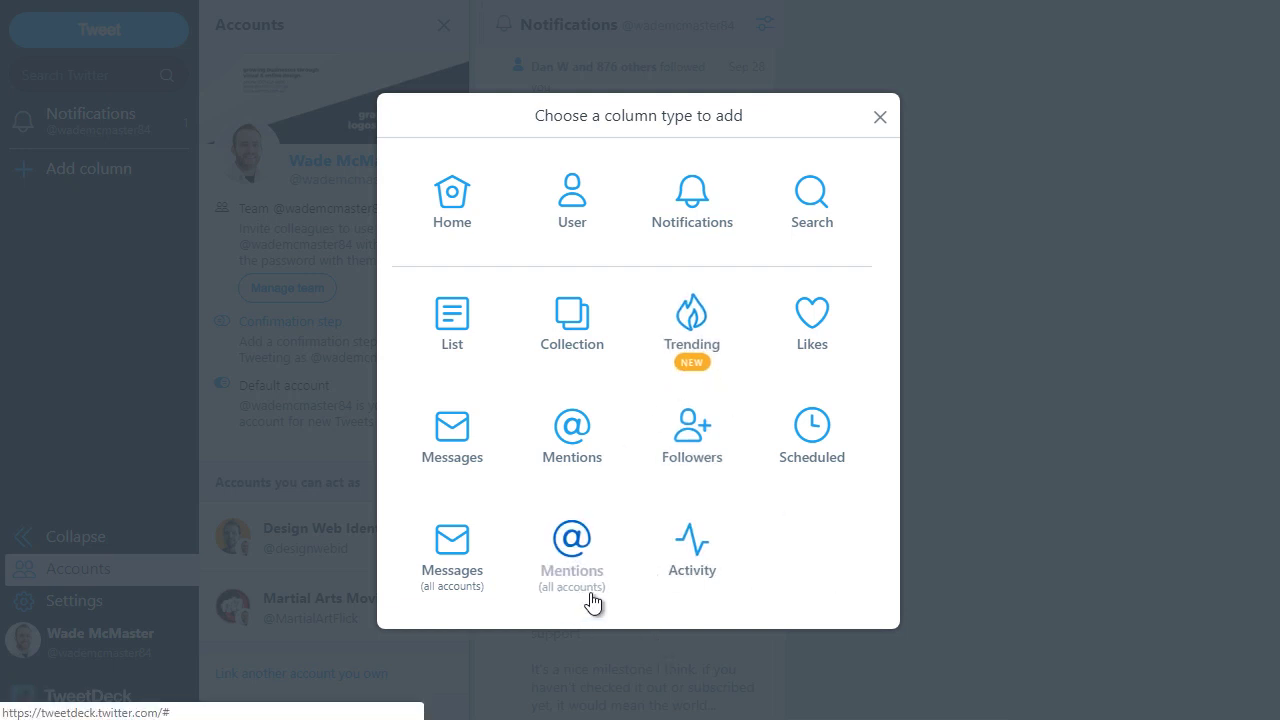
Step: Add the Mentions column, then try retweeting the first mention from different accounts and cancel
left_click(581, 560)
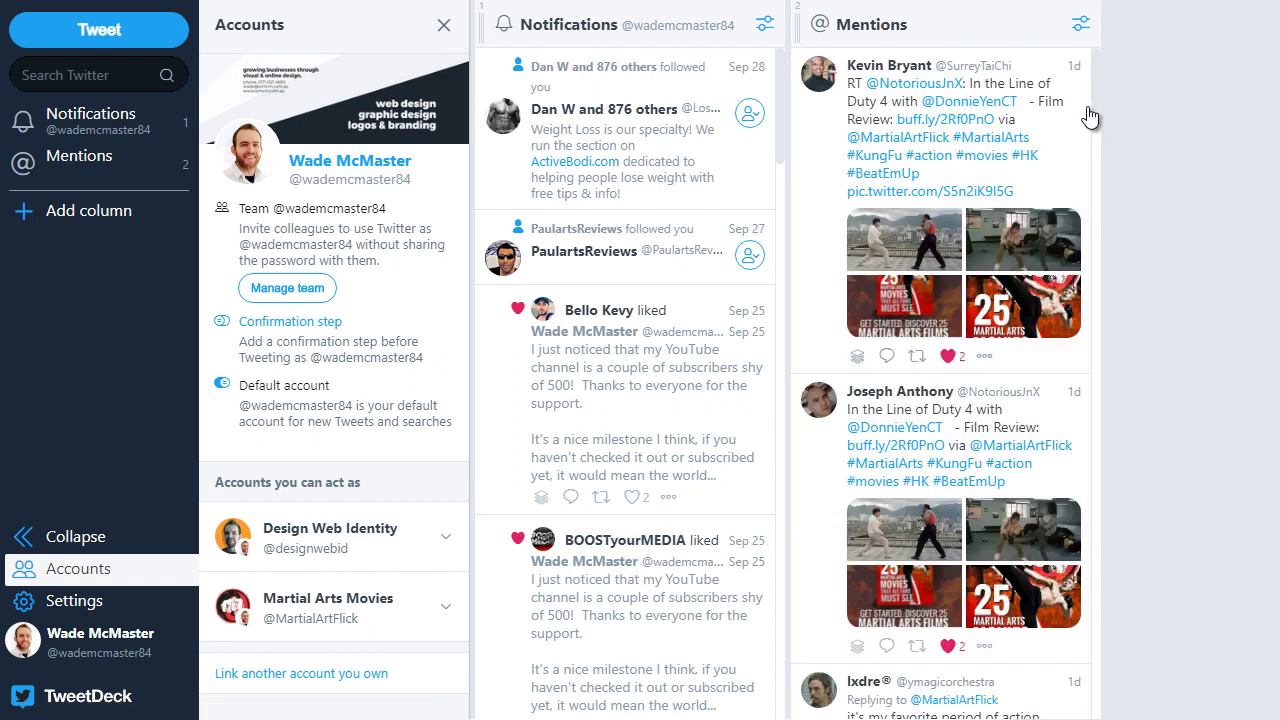
left_click_drag(1094, 90, 1110, 42)
left_click(917, 357)
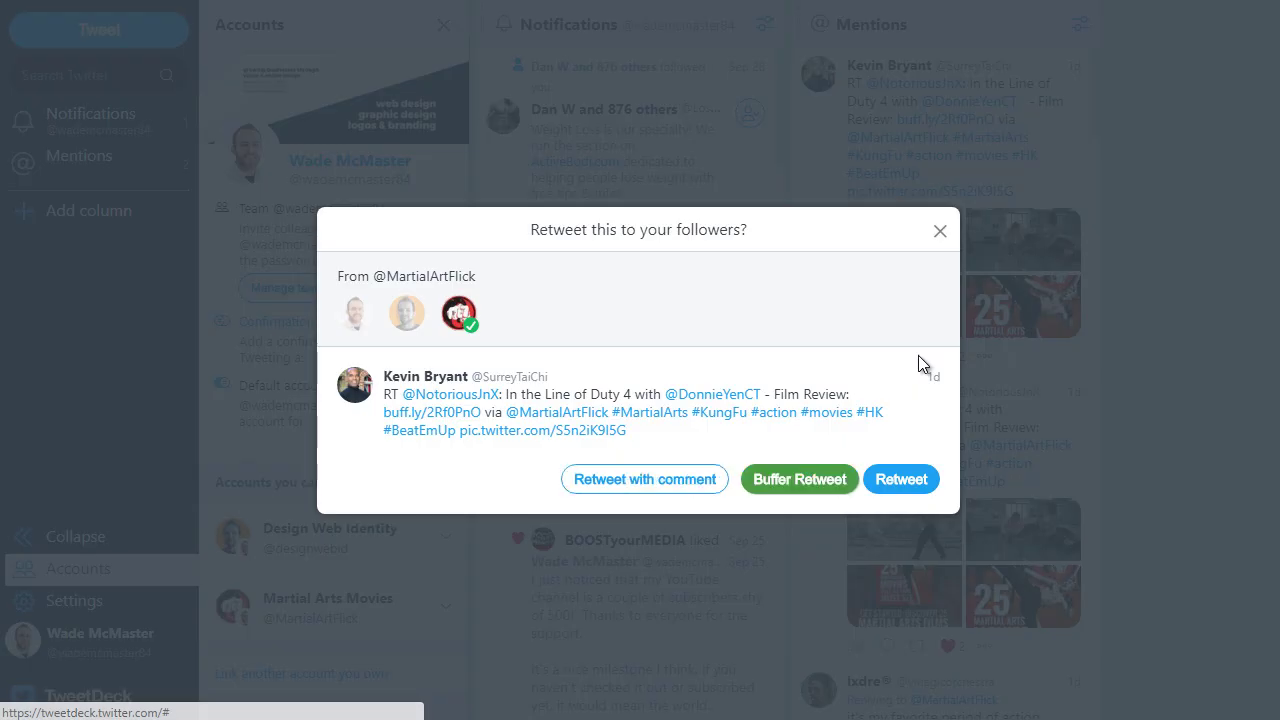
left_click(407, 318)
left_click(356, 318)
left_click(407, 318)
left_click(458, 313)
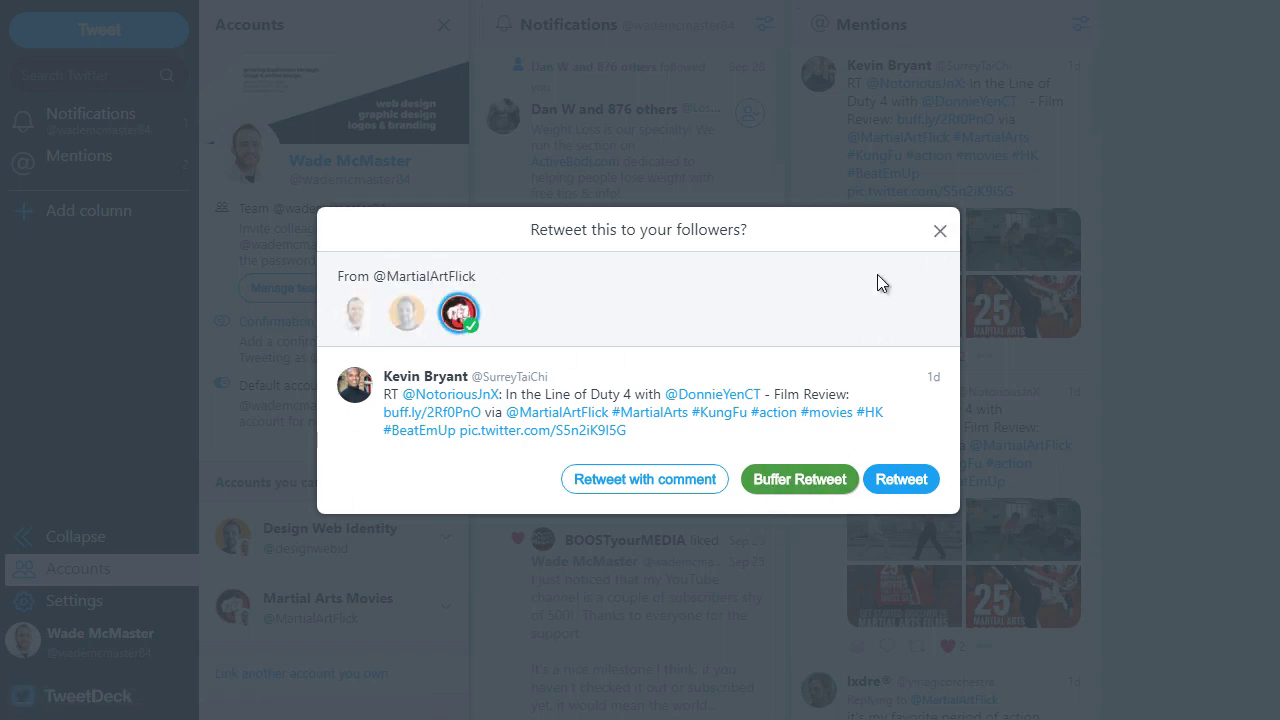
left_click(940, 232)
Step: Start a reply to the martial arts news tweet in the full composer, then discard it unsent
scroll(935, 233, "down", 3)
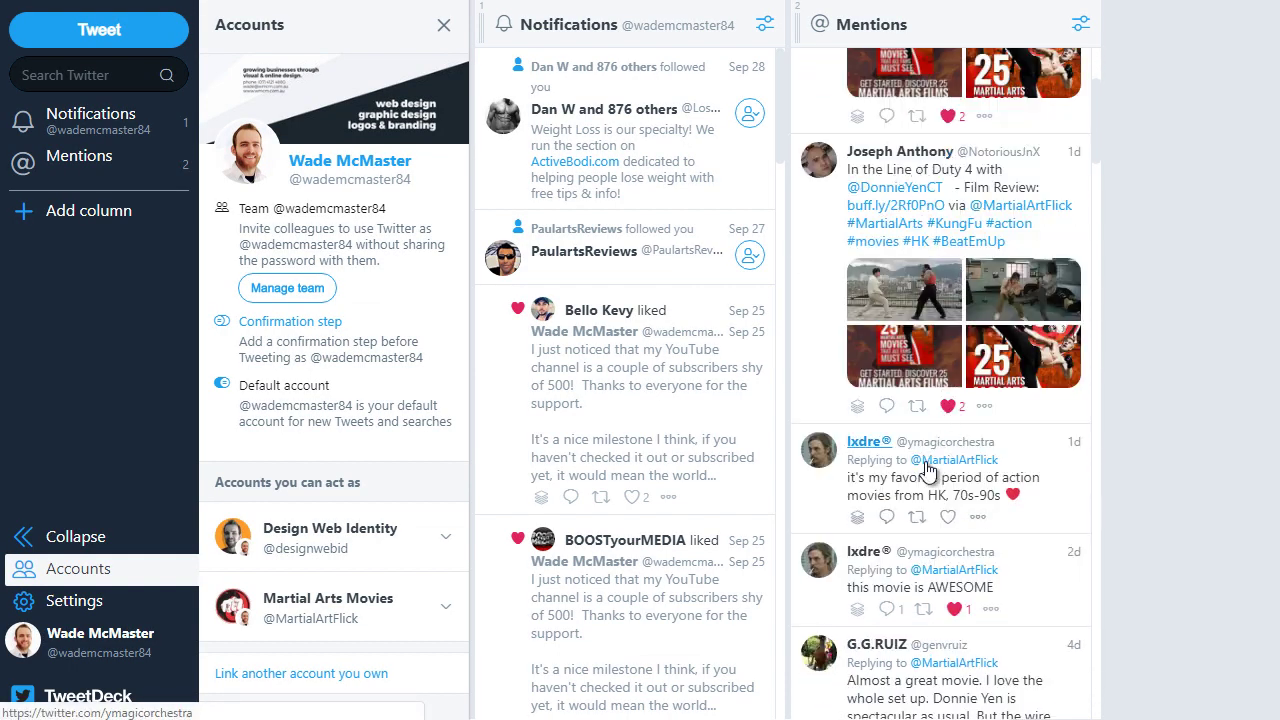
scroll(968, 493, "down", 4)
scroll(968, 493, "down", 10)
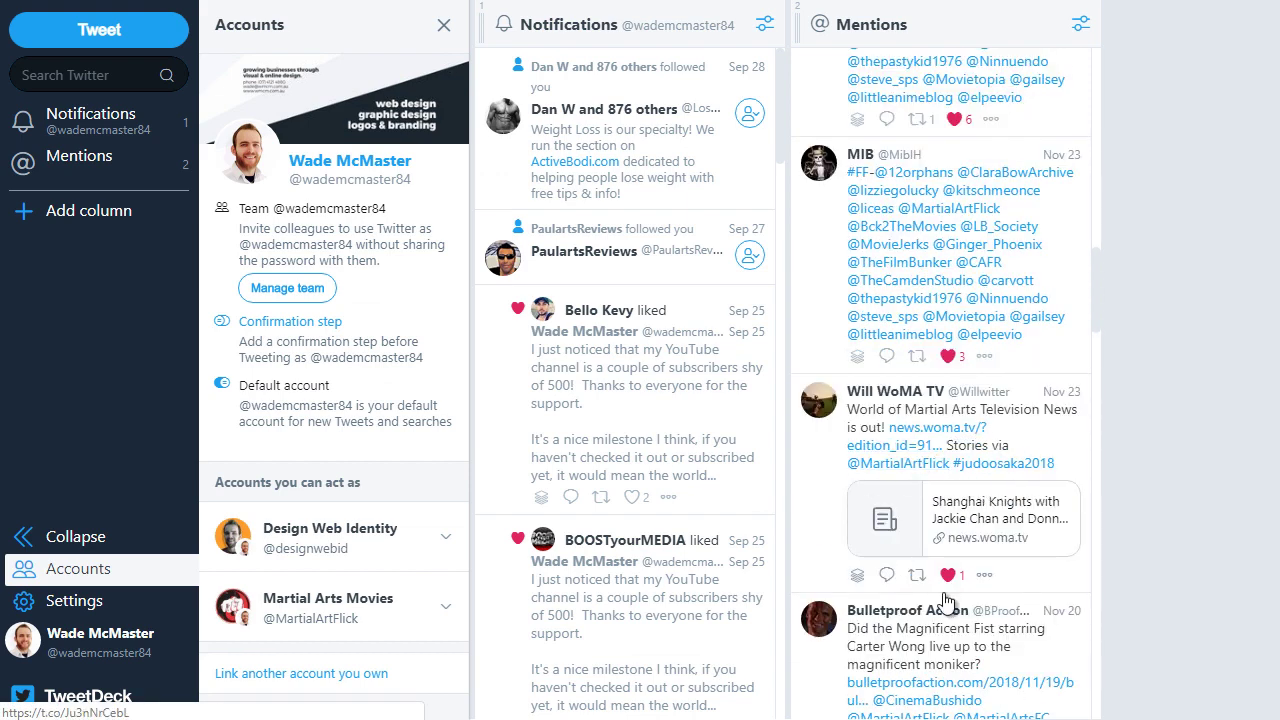
left_click(886, 574)
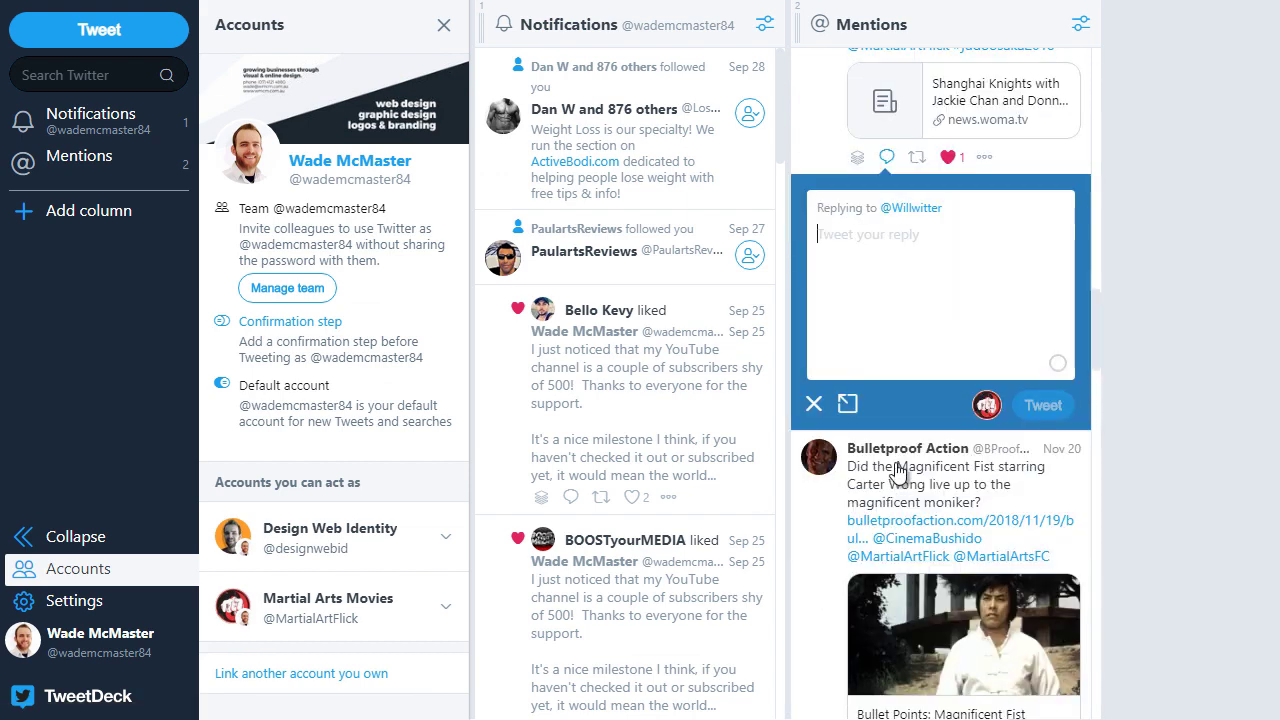
left_click(984, 406)
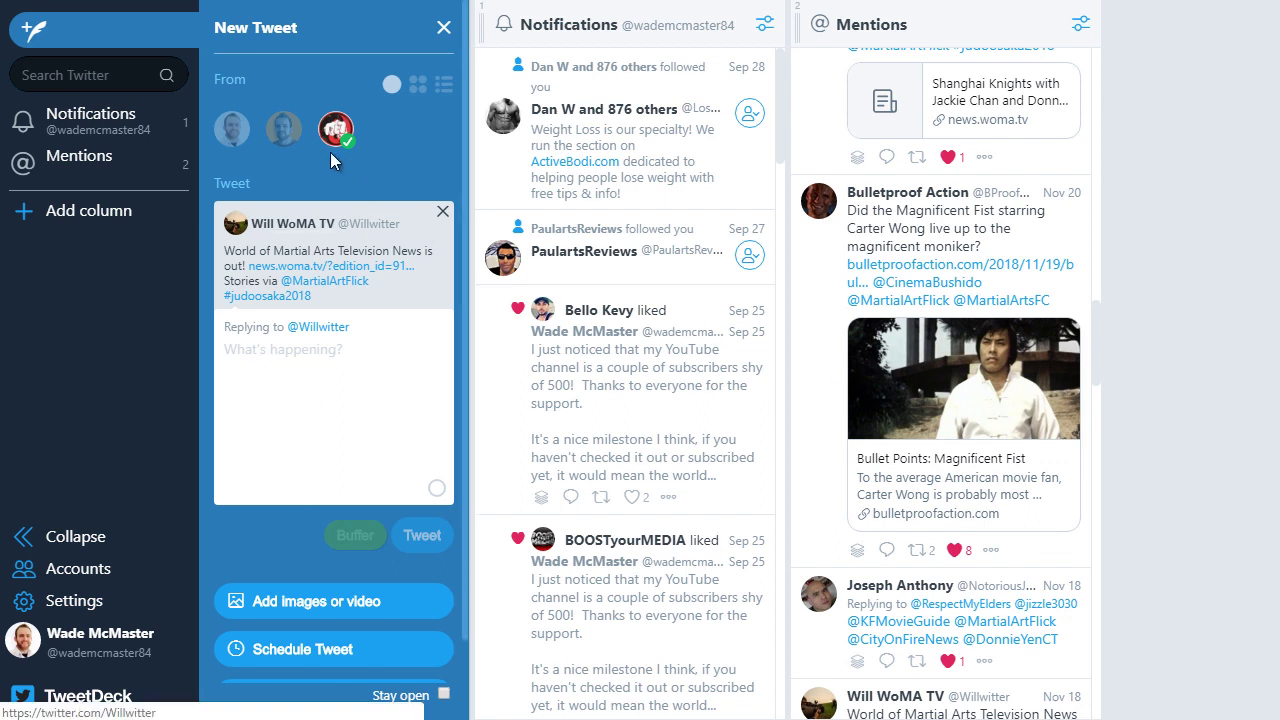
left_click(444, 27)
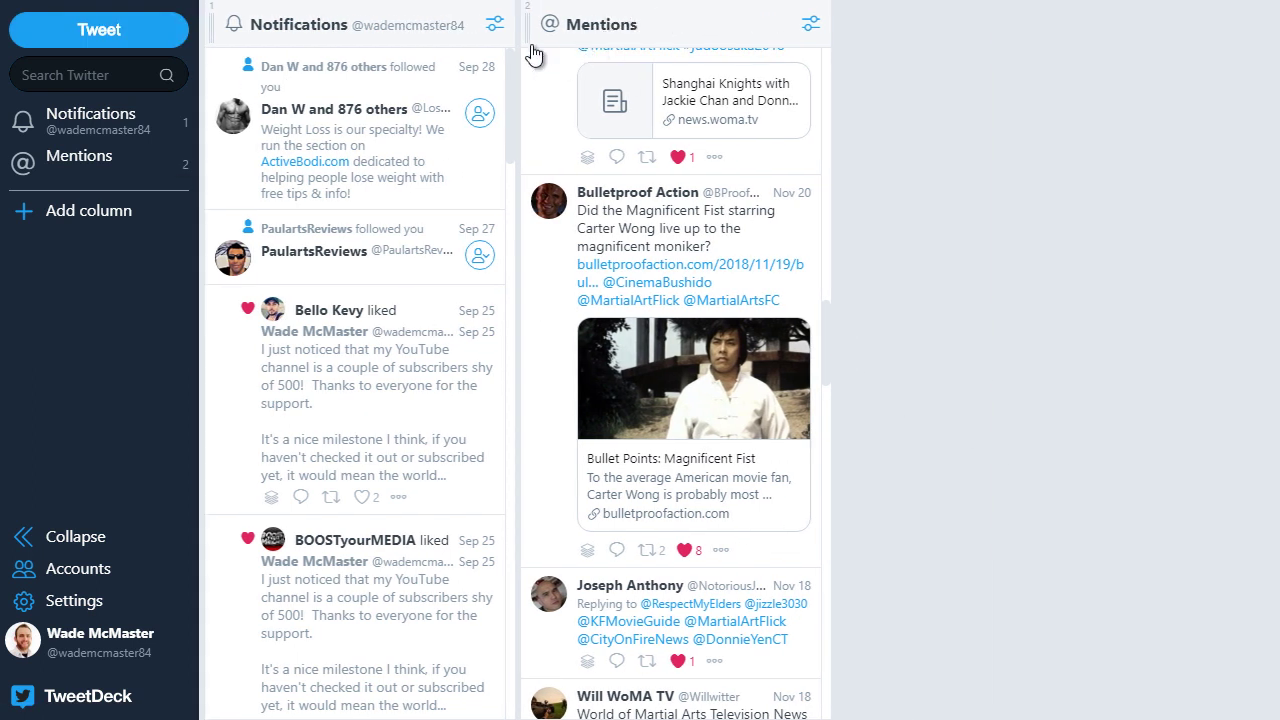
Step: Remove the Notifications column so only Mentions remains in the deck
left_click(492, 25)
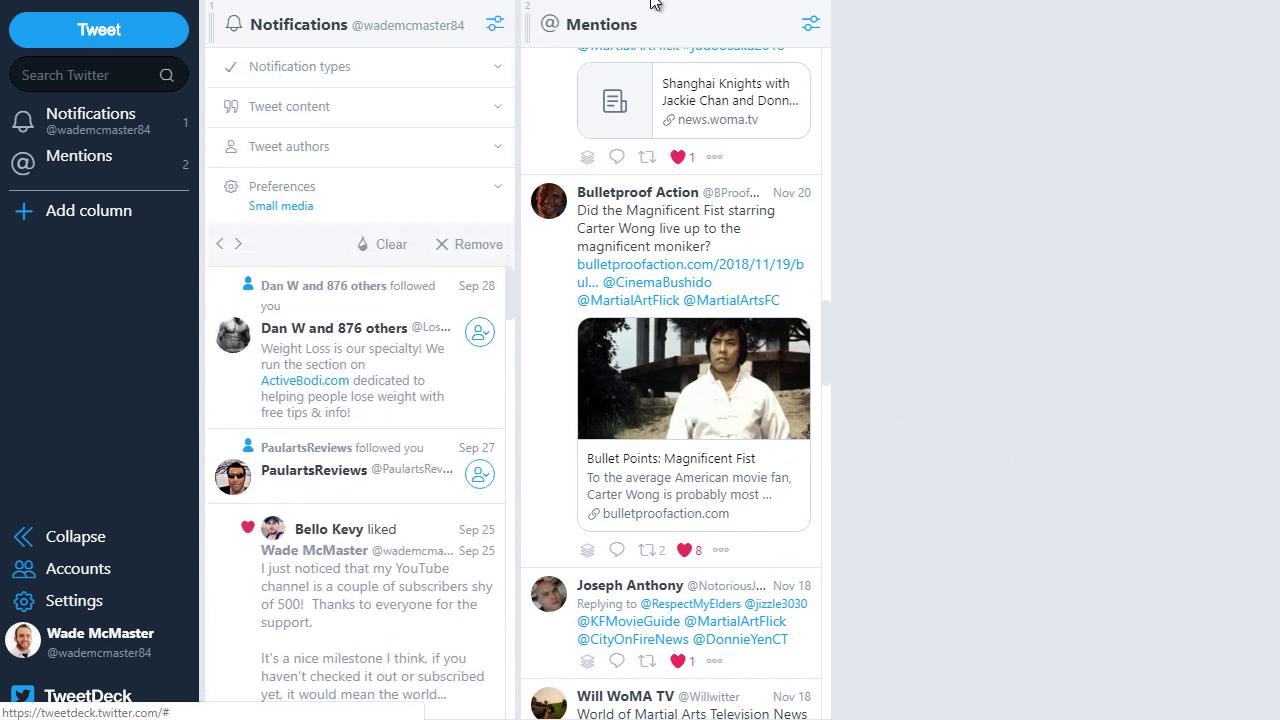
left_click(497, 31)
scroll(348, 82, "down", 3)
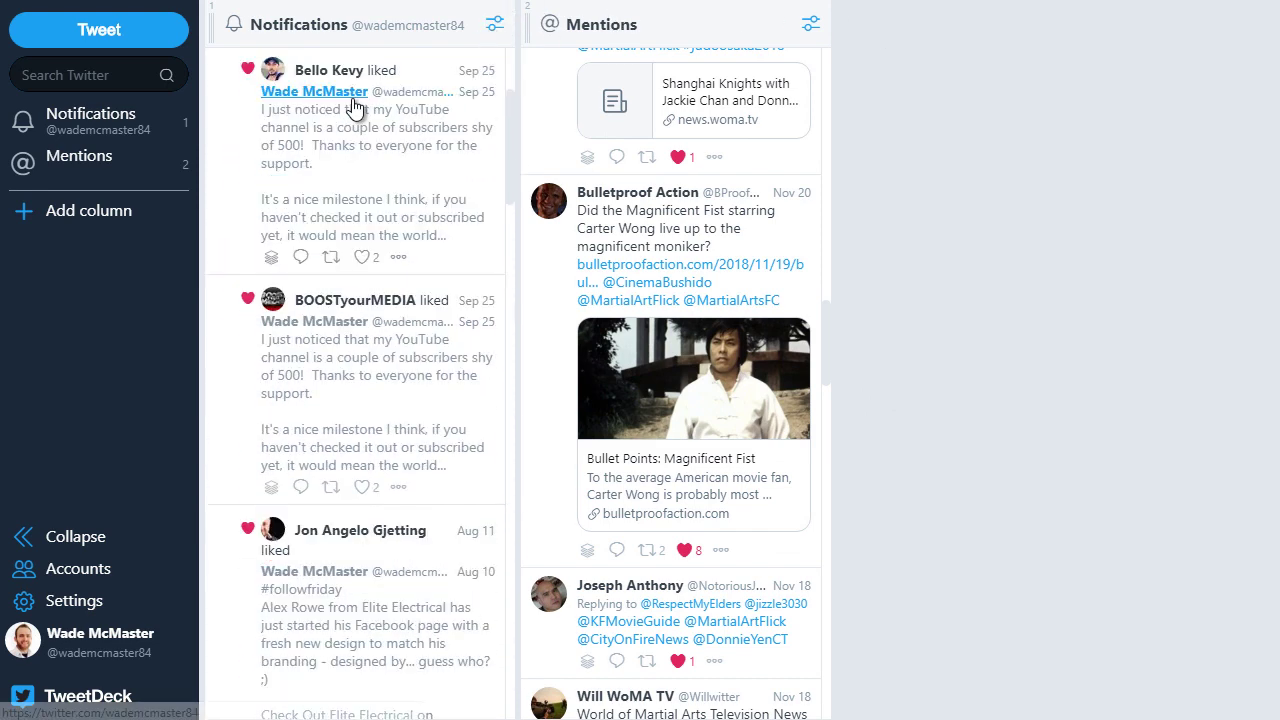
scroll(350, 420, "down", 3)
scroll(340, 490, "up", 5)
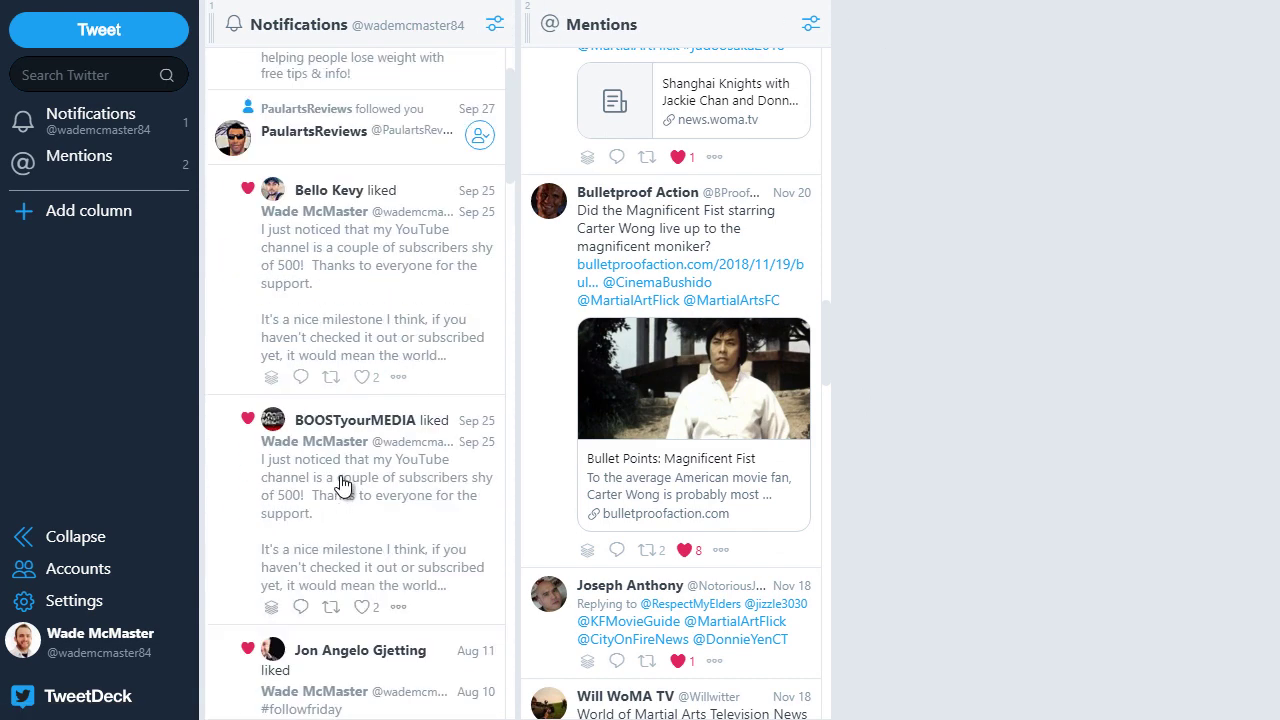
left_click(497, 25)
left_click(474, 244)
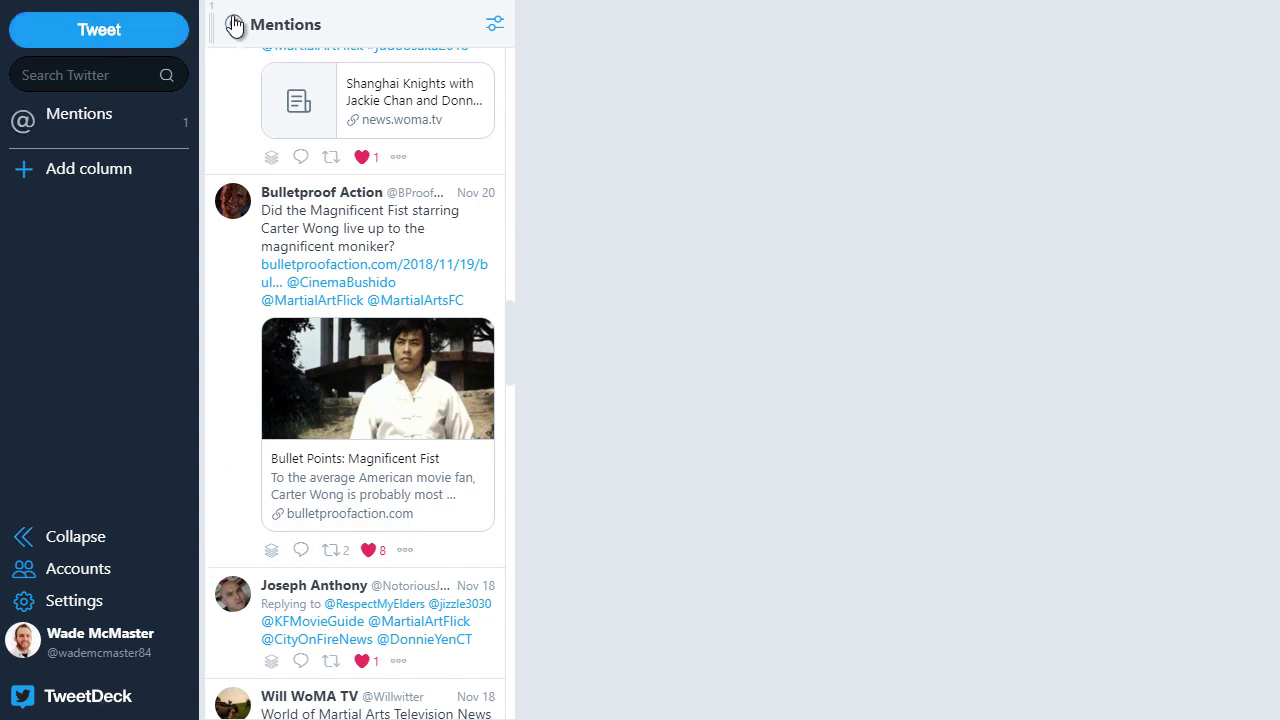
Step: Draft 'This is my tweet' from the second linked account, try adding an image, and tick Stay open
left_click(113, 36)
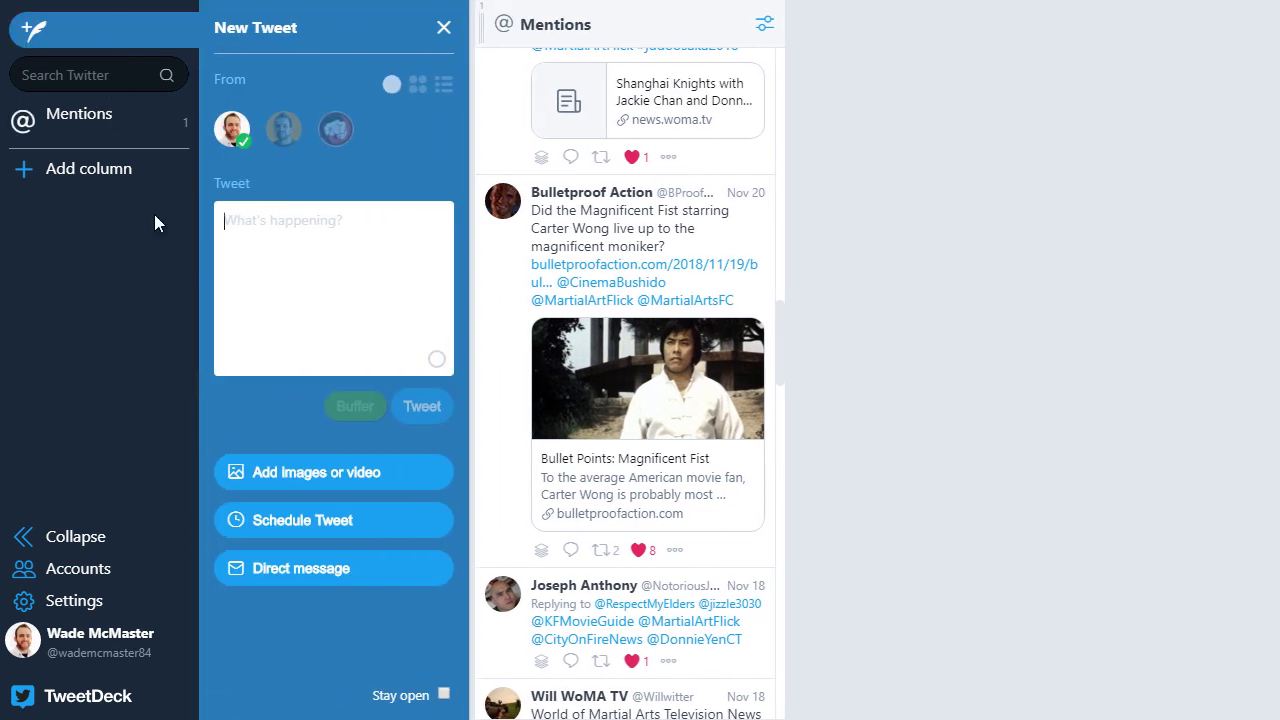
type("This is my tweet")
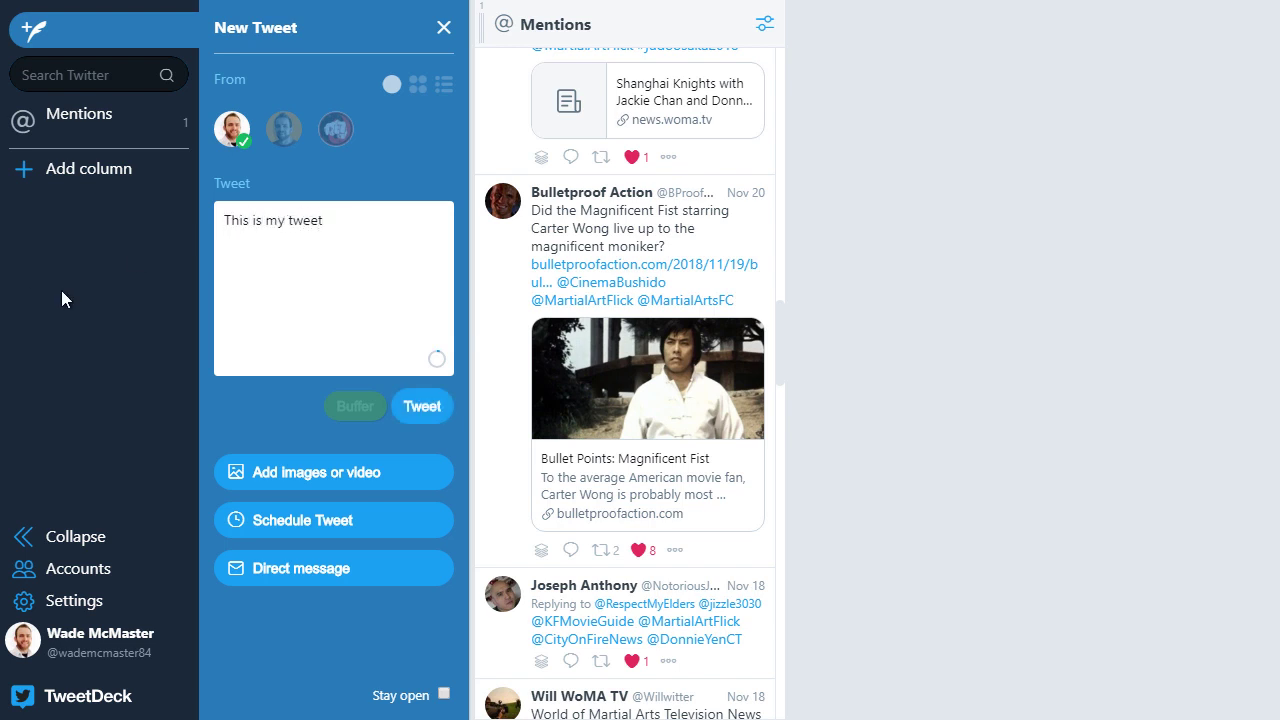
left_click(280, 142)
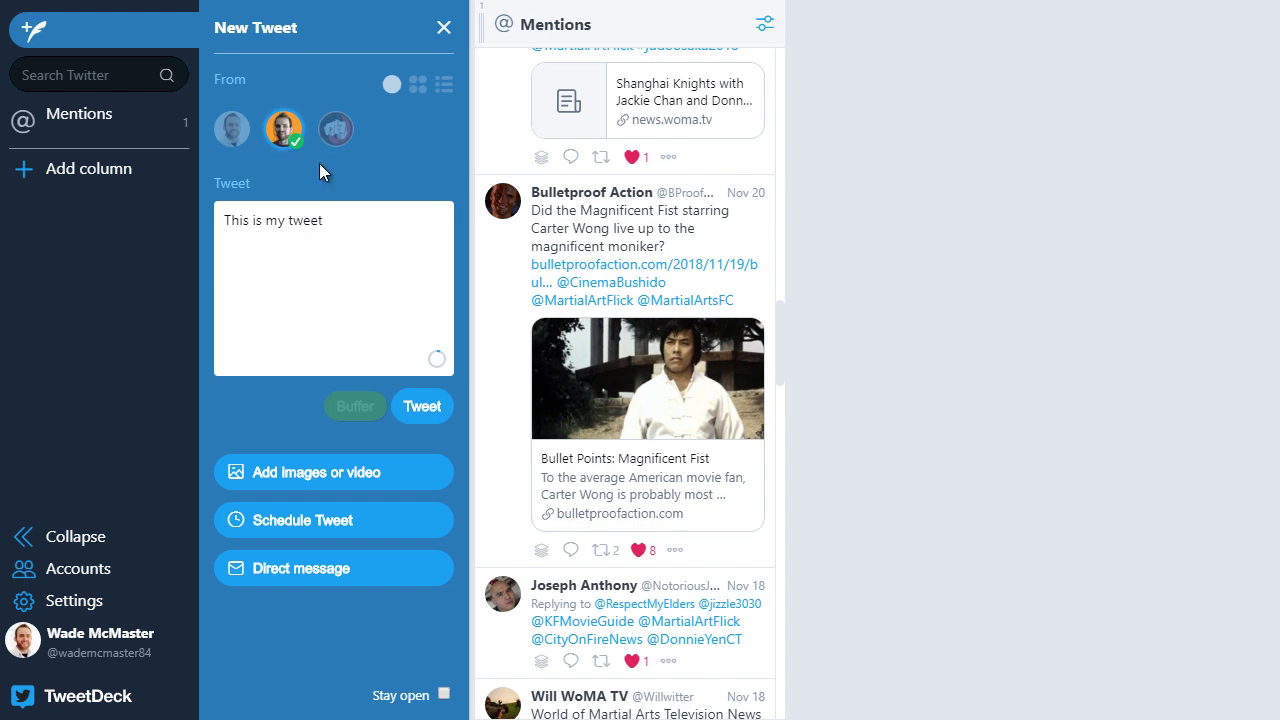
left_click(333, 468)
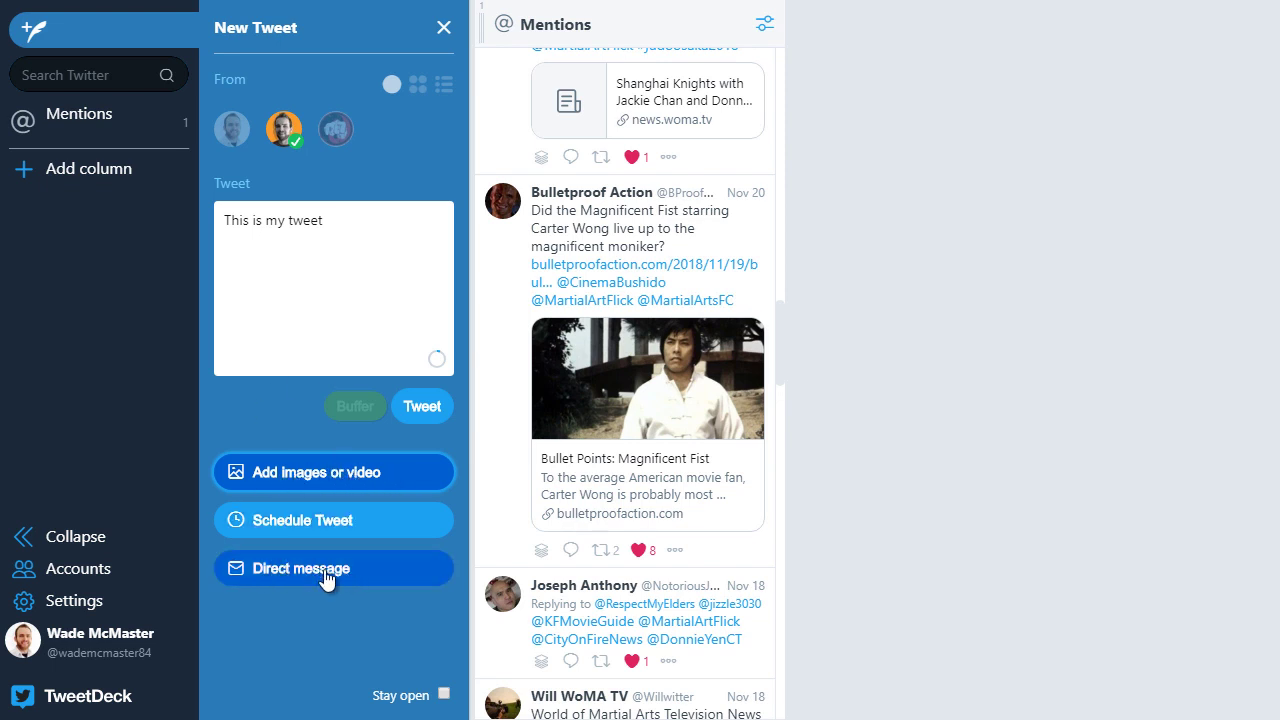
left_click(444, 695)
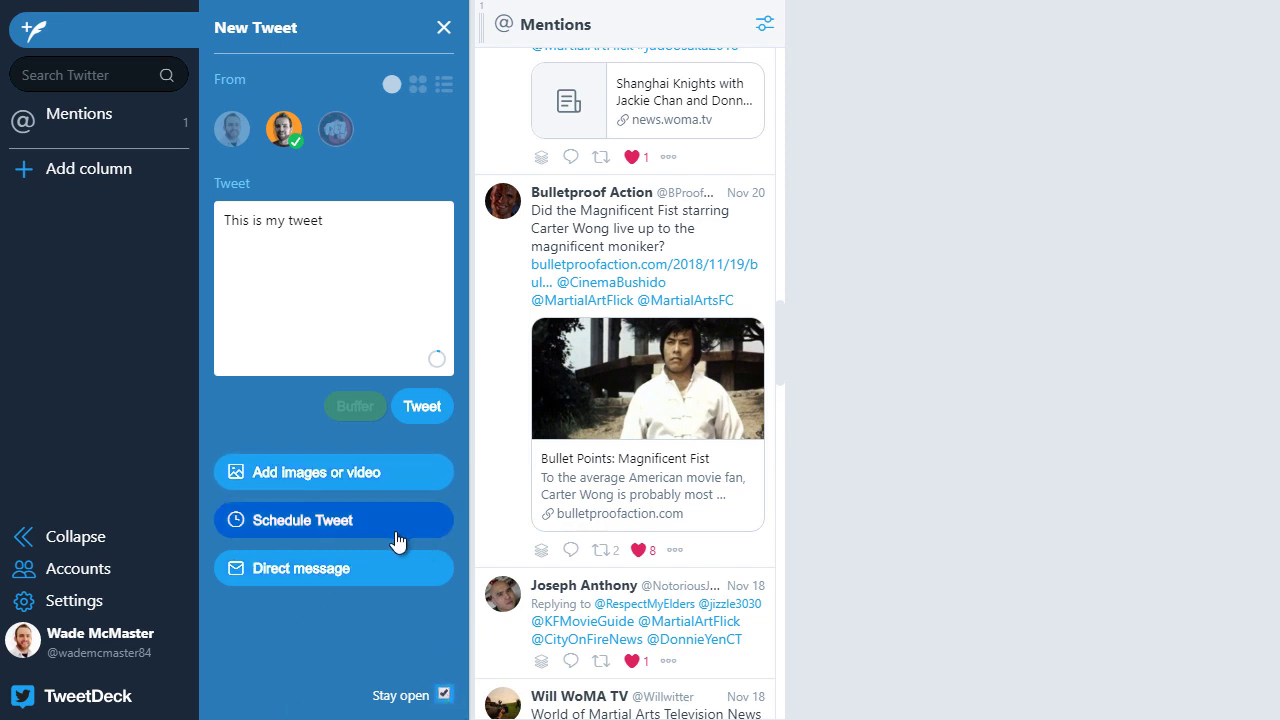
Step: Schedule the tweet for 11:10 PM on 22 Dec 2018, untick Stay open and close the composer
left_click(313, 521)
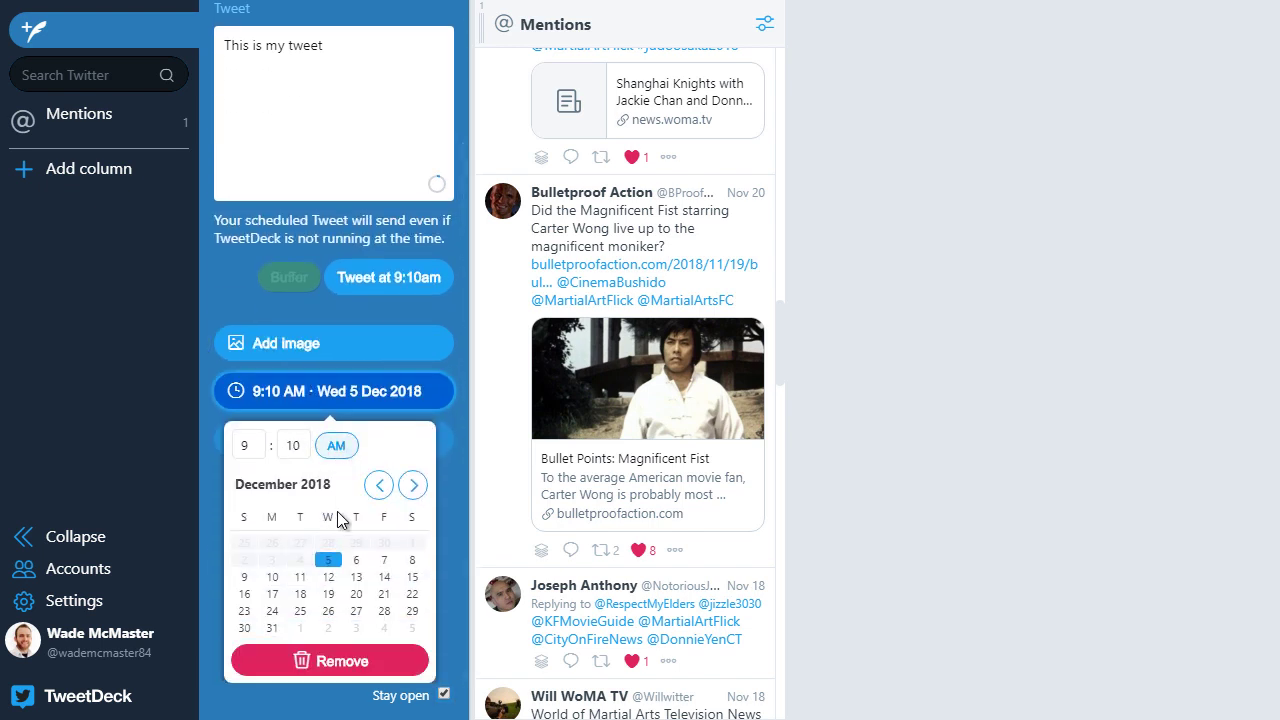
left_click(301, 447)
left_click(252, 445)
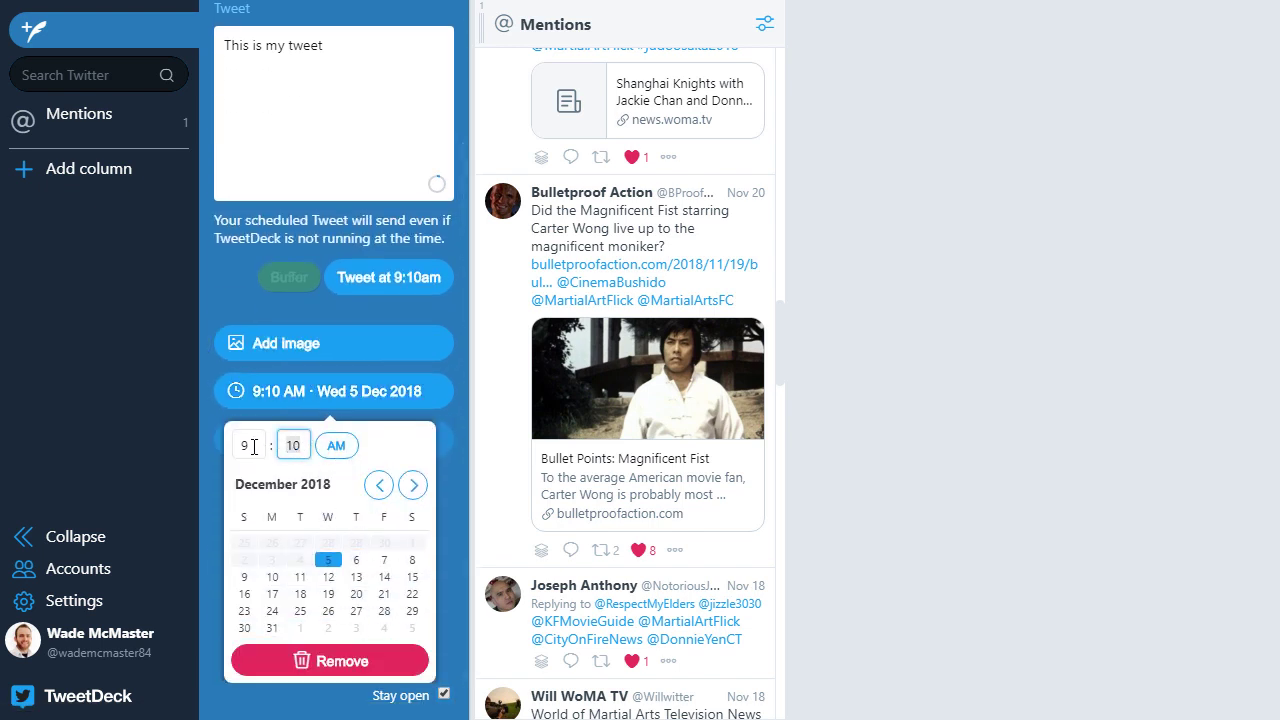
type("11")
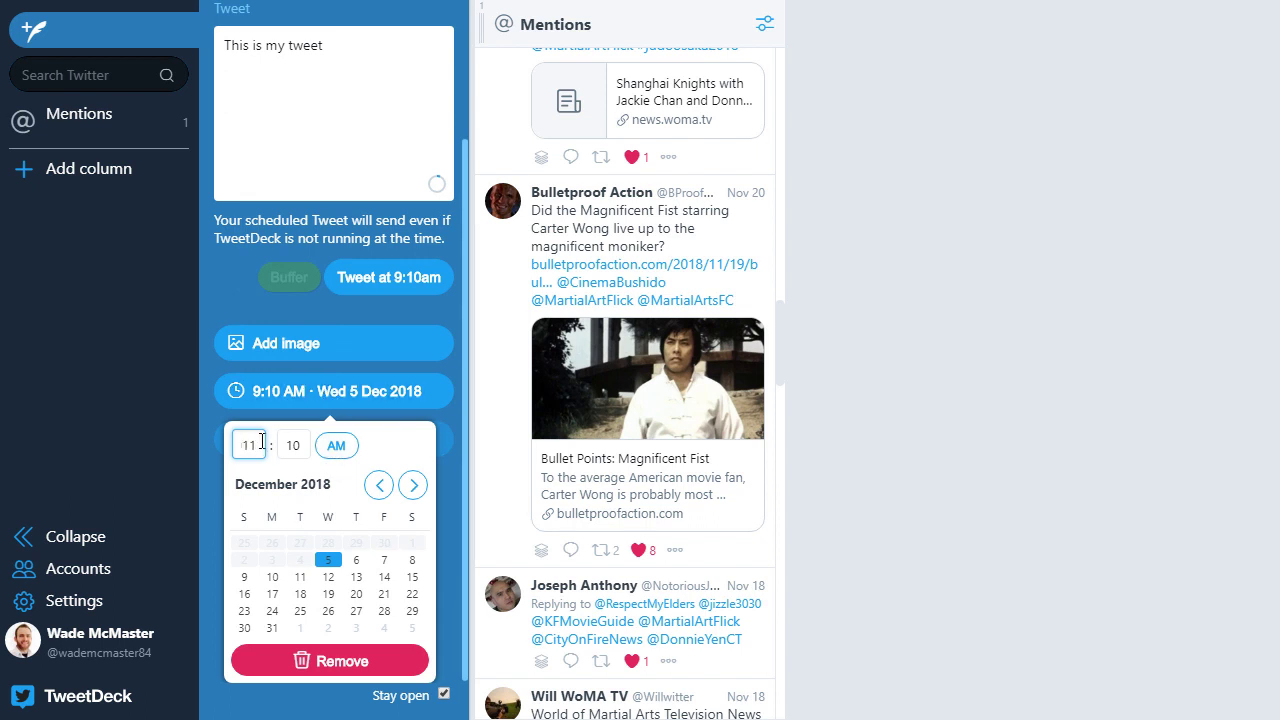
key("BackSpace")
key("BackSpace")
left_click(330, 457)
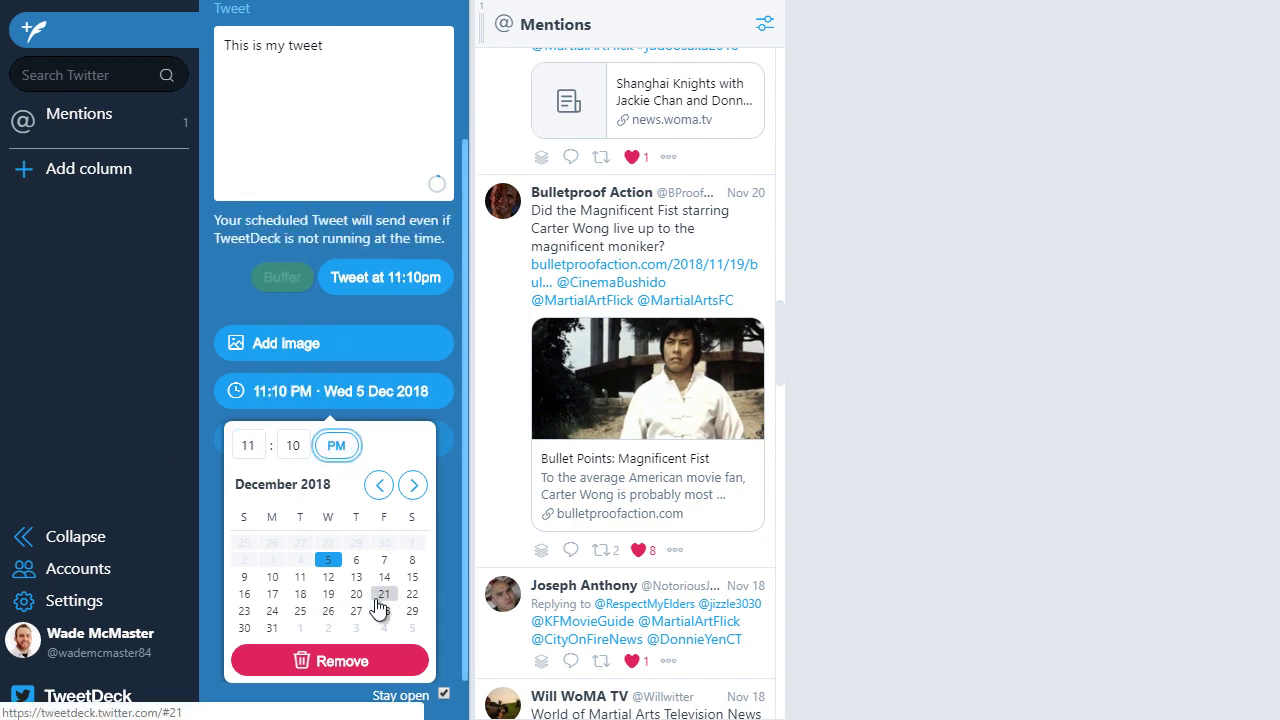
left_click(412, 594)
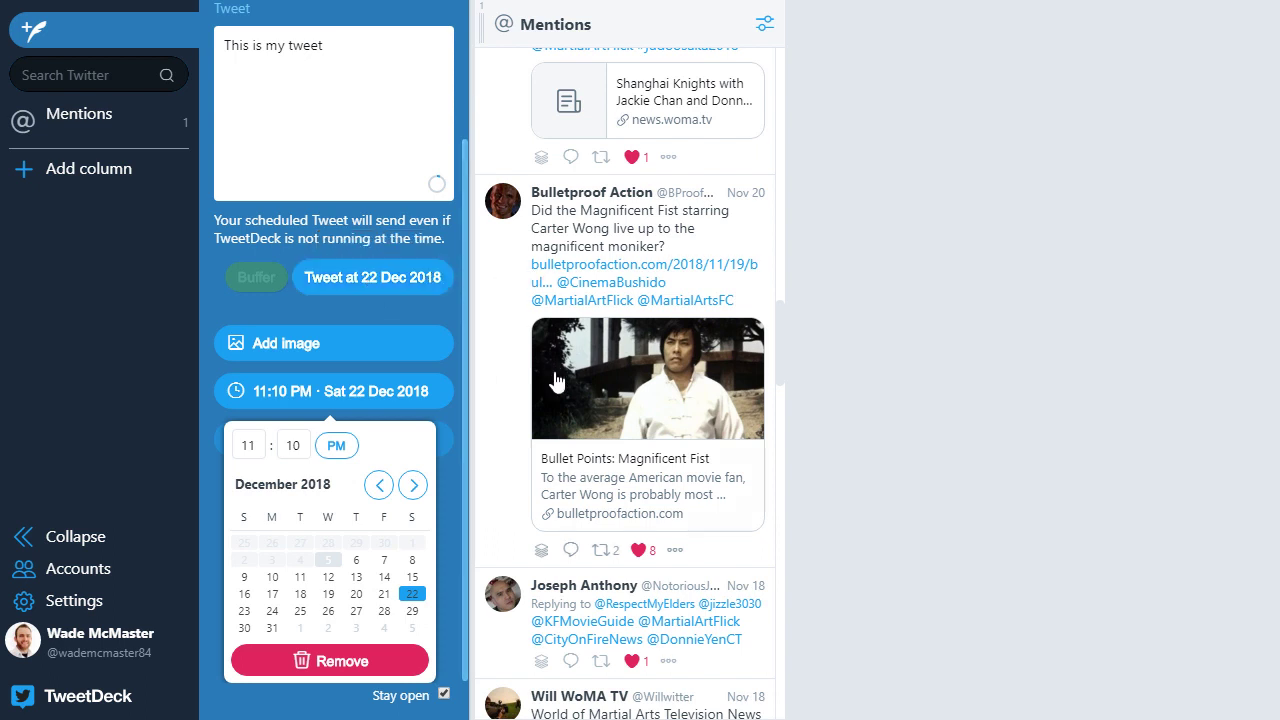
left_click(444, 696)
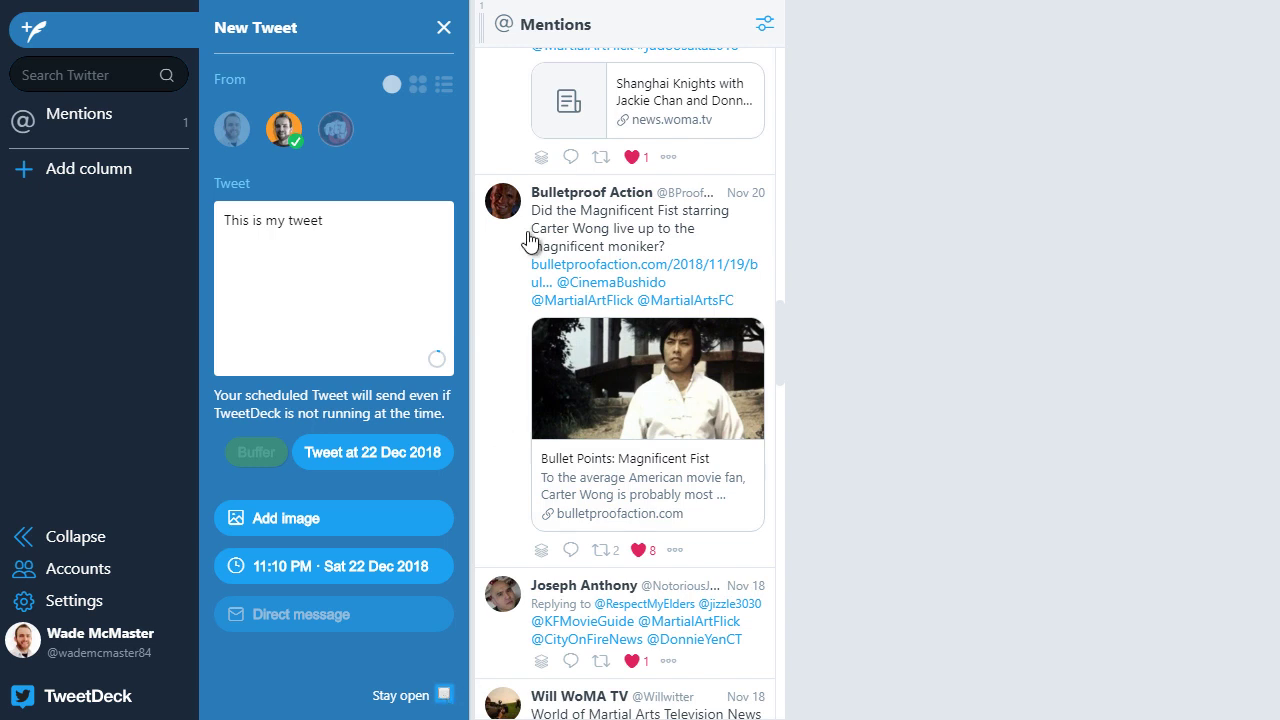
left_click(444, 30)
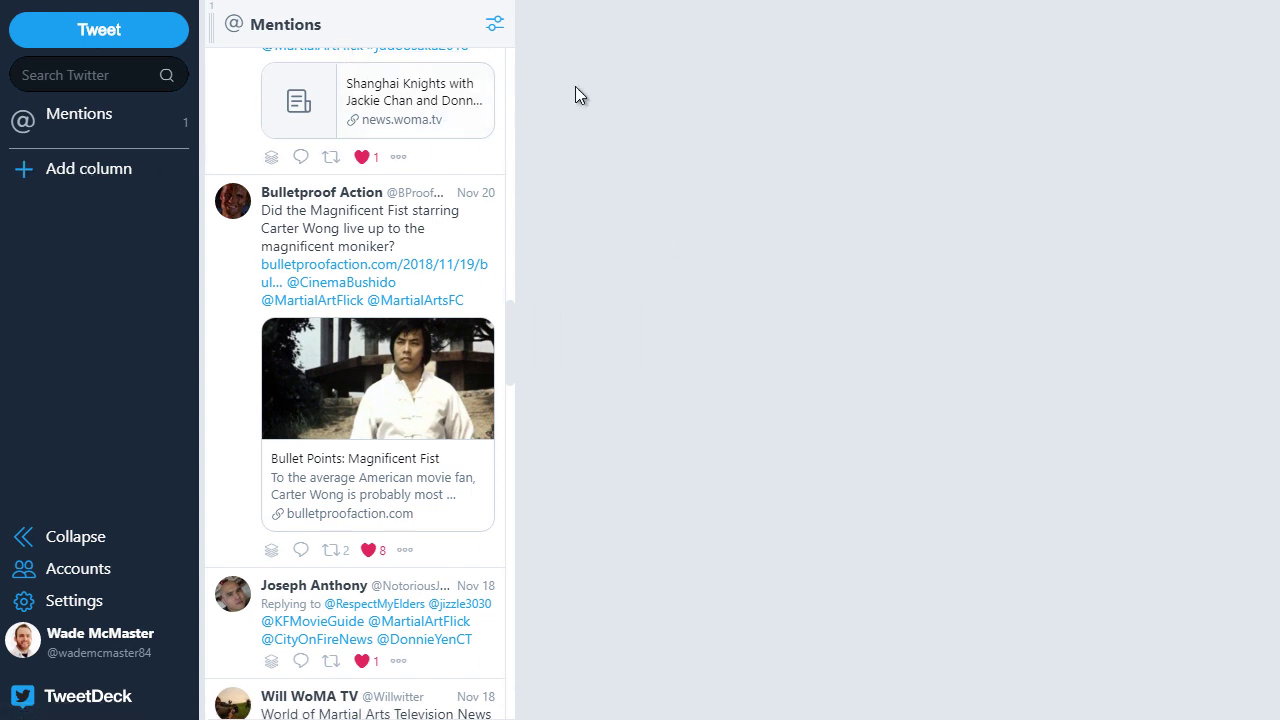
Step: Add a Messages column next to Mentions, then reopen the column-type chooser
left_click(88, 169)
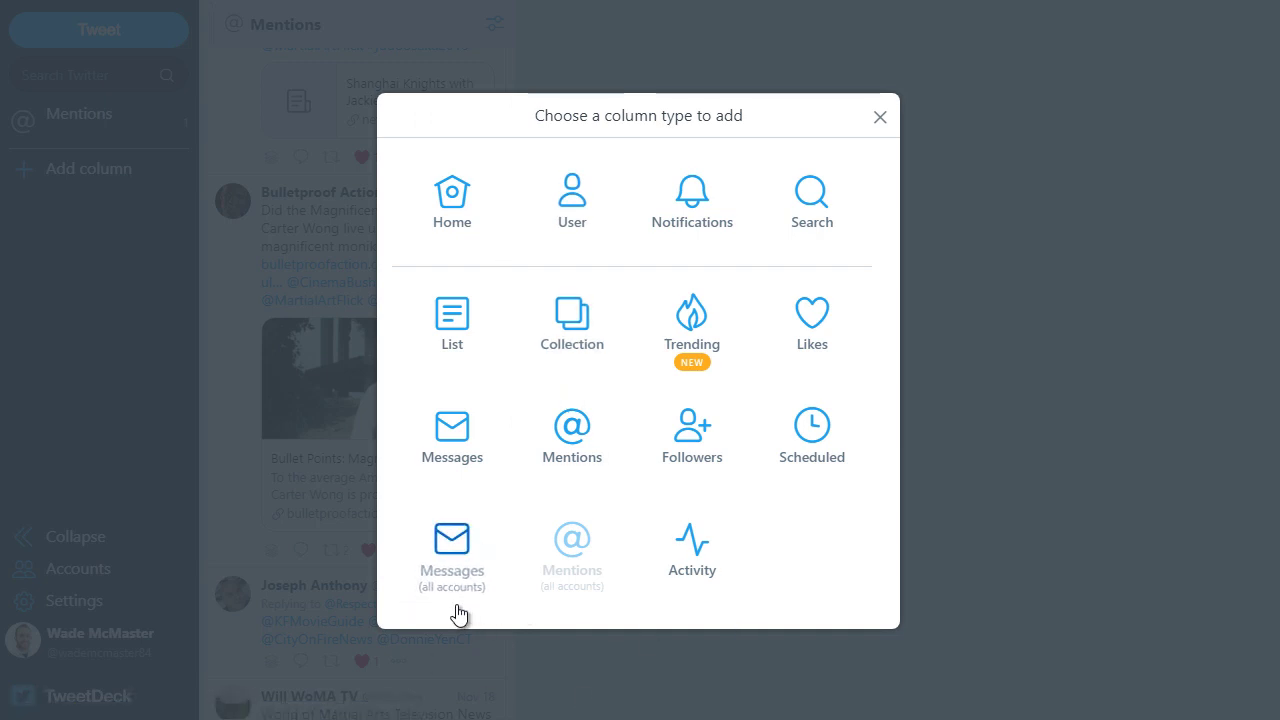
left_click(452, 548)
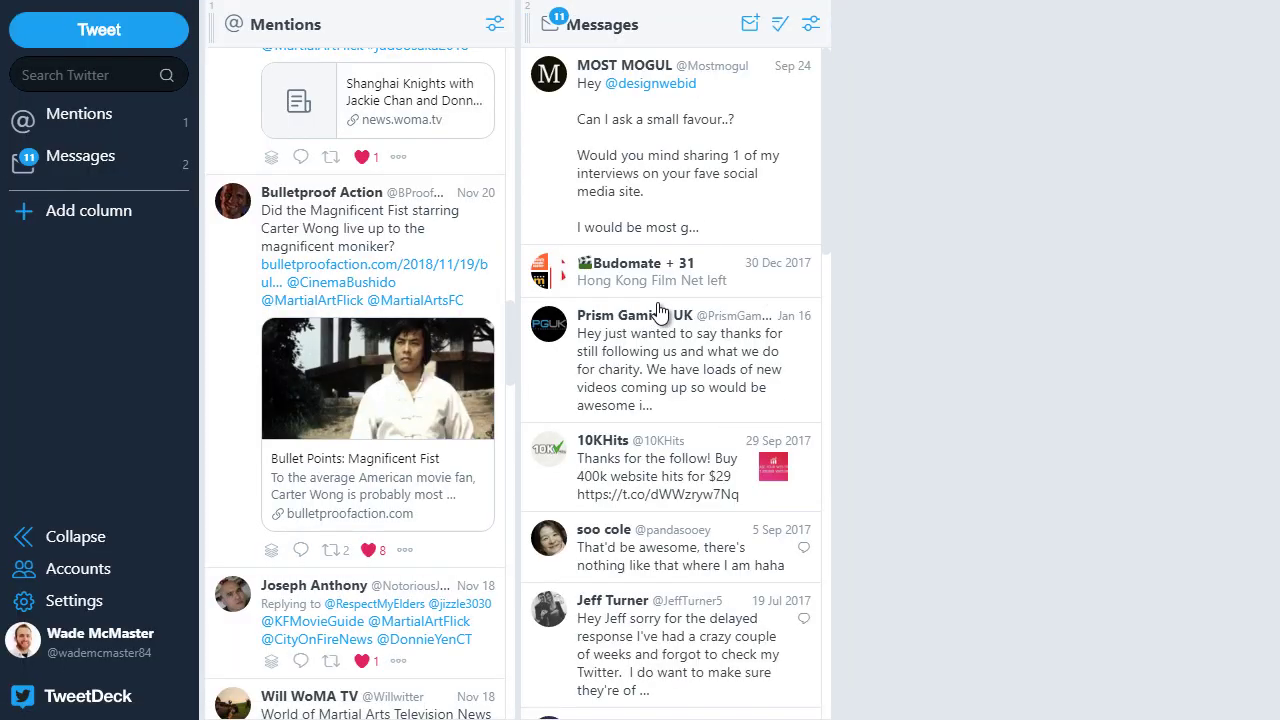
scroll(706, 474, "down", 8)
scroll(773, 399, "up", 10)
scroll(380, 200, "up", 3)
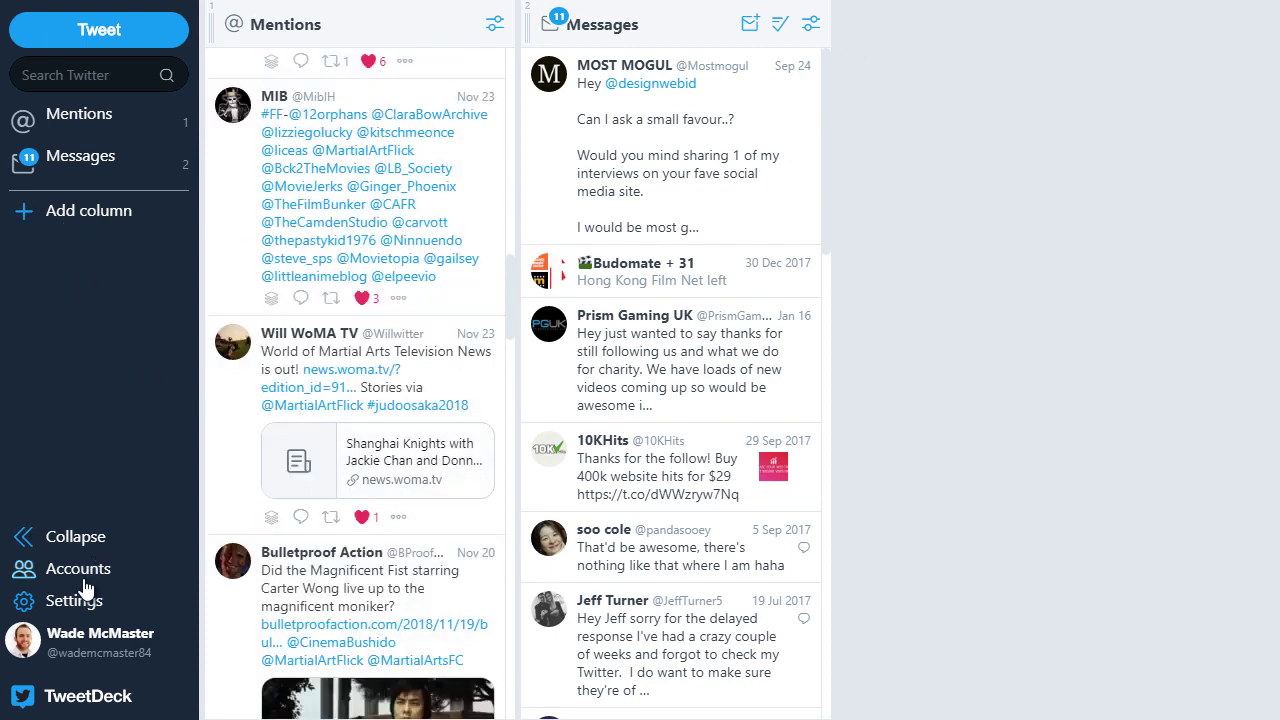
left_click(75, 214)
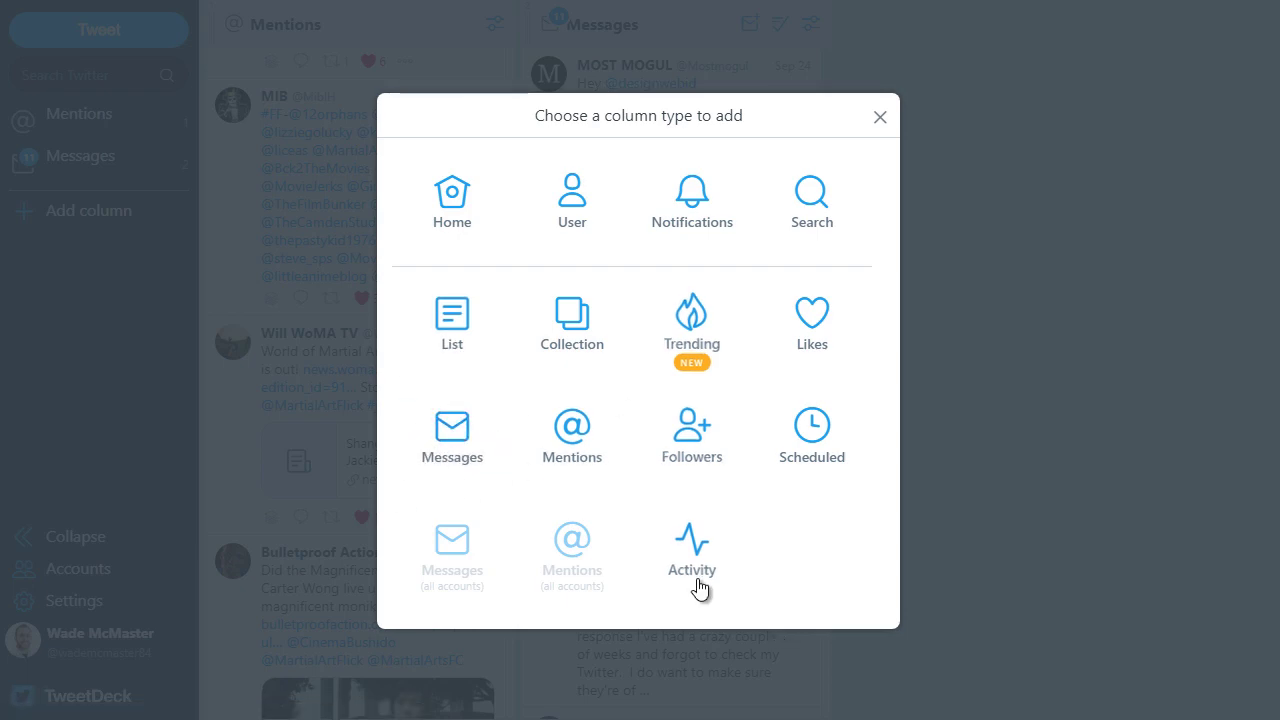
Step: Preview Activity for the Design Web Identity, Martial Arts Movies and personal accounts, then close without adding
left_click(695, 545)
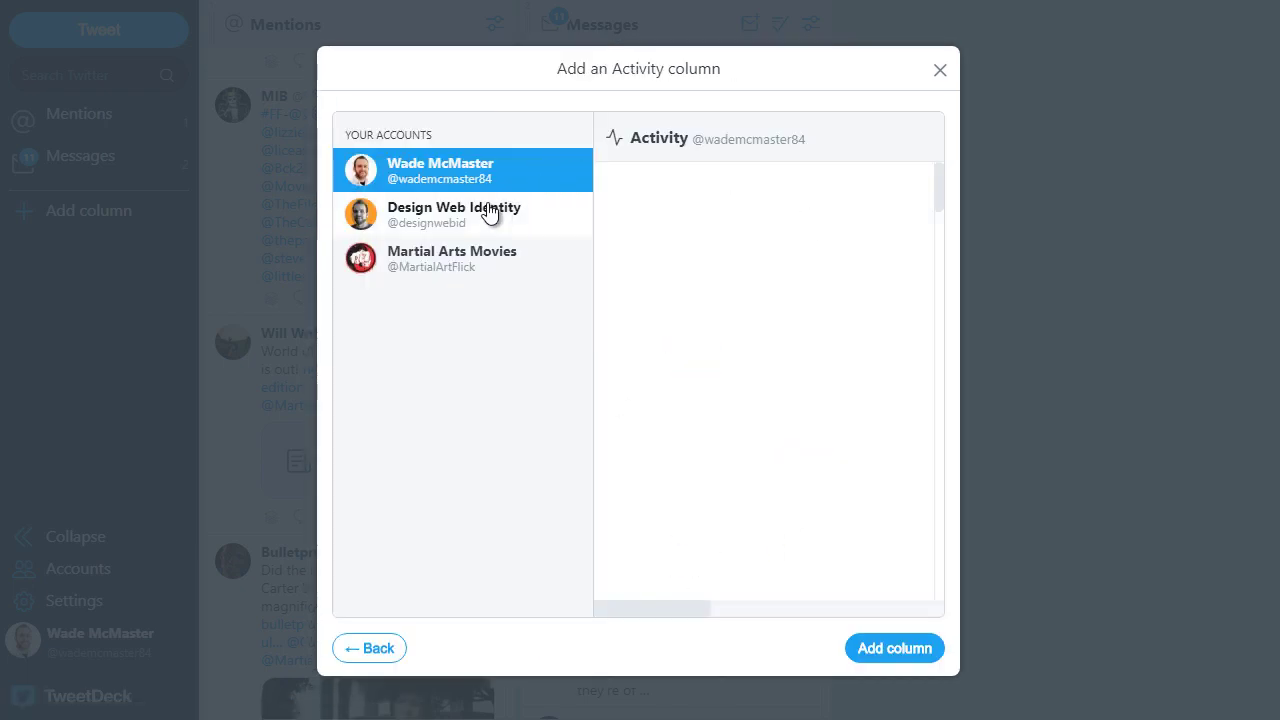
left_click(488, 214)
left_click(460, 262)
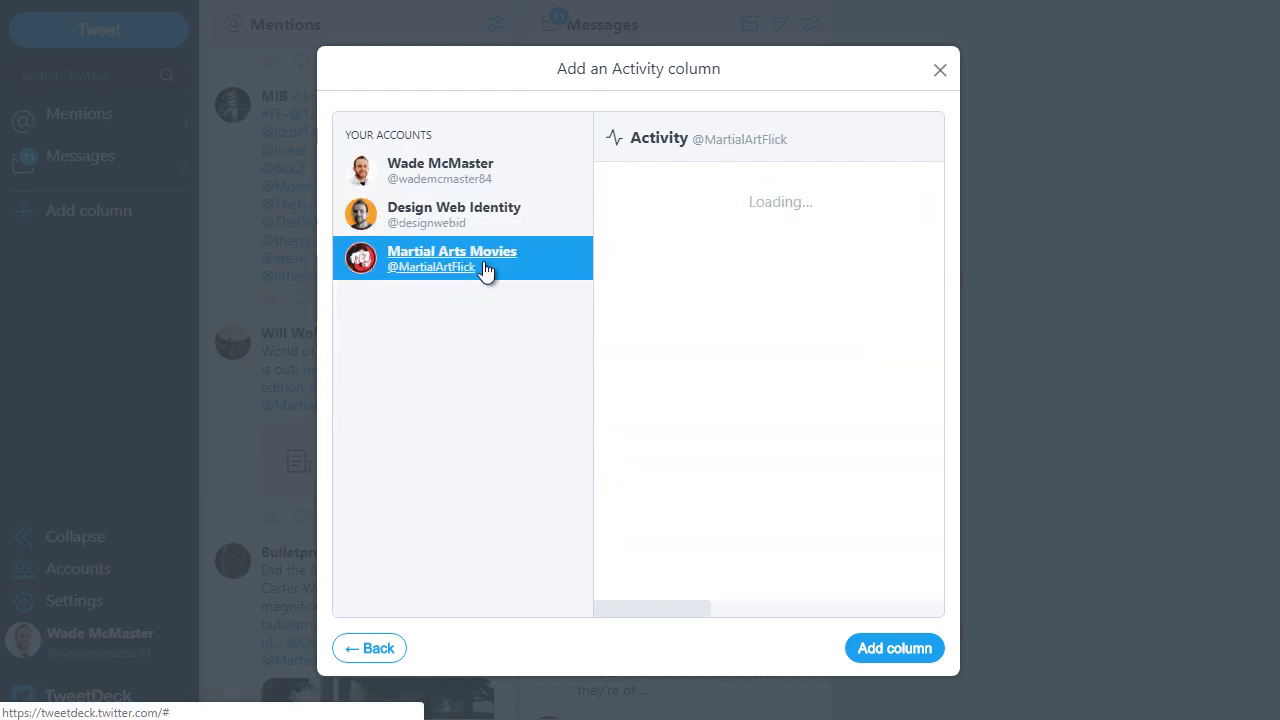
left_click(421, 219)
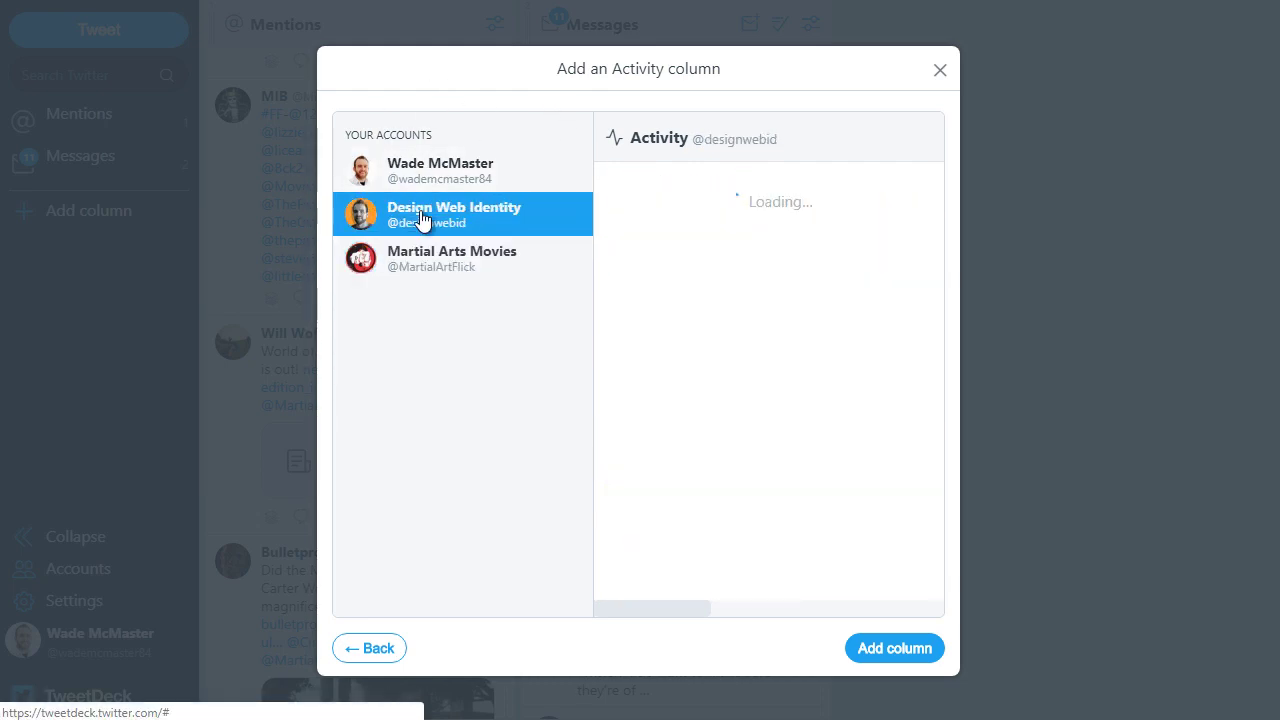
left_click(429, 166)
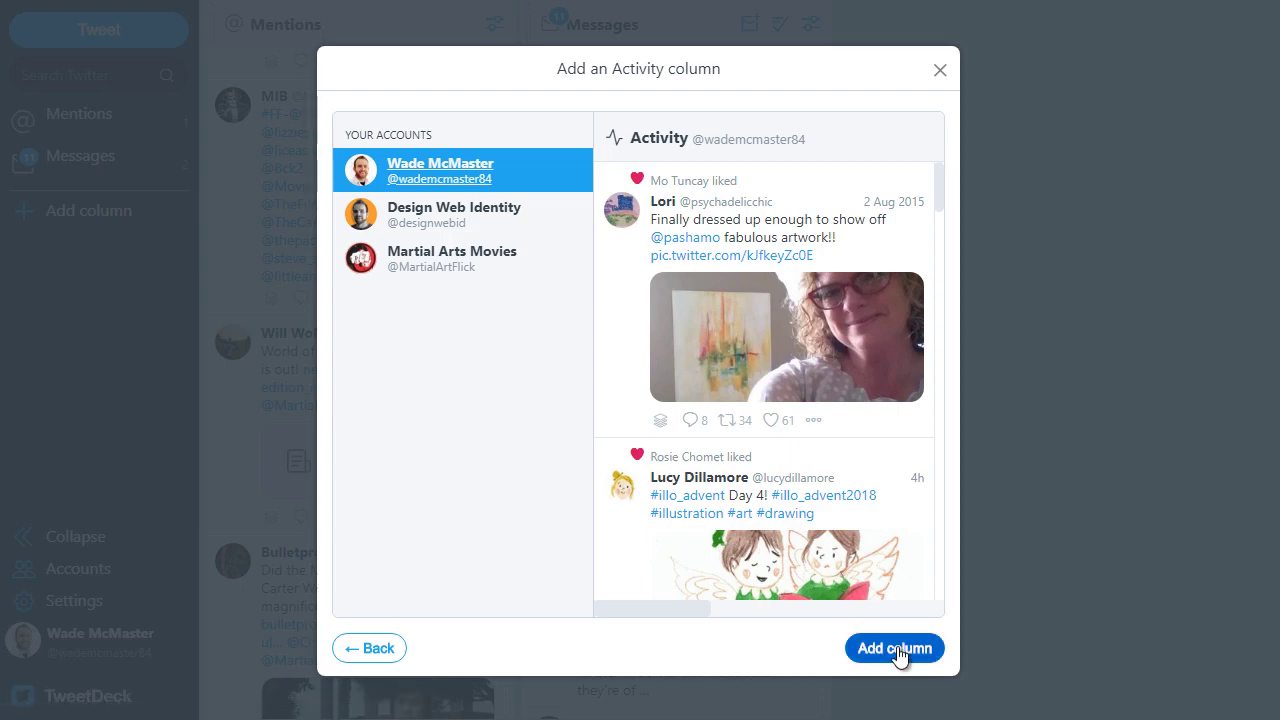
left_click(941, 72)
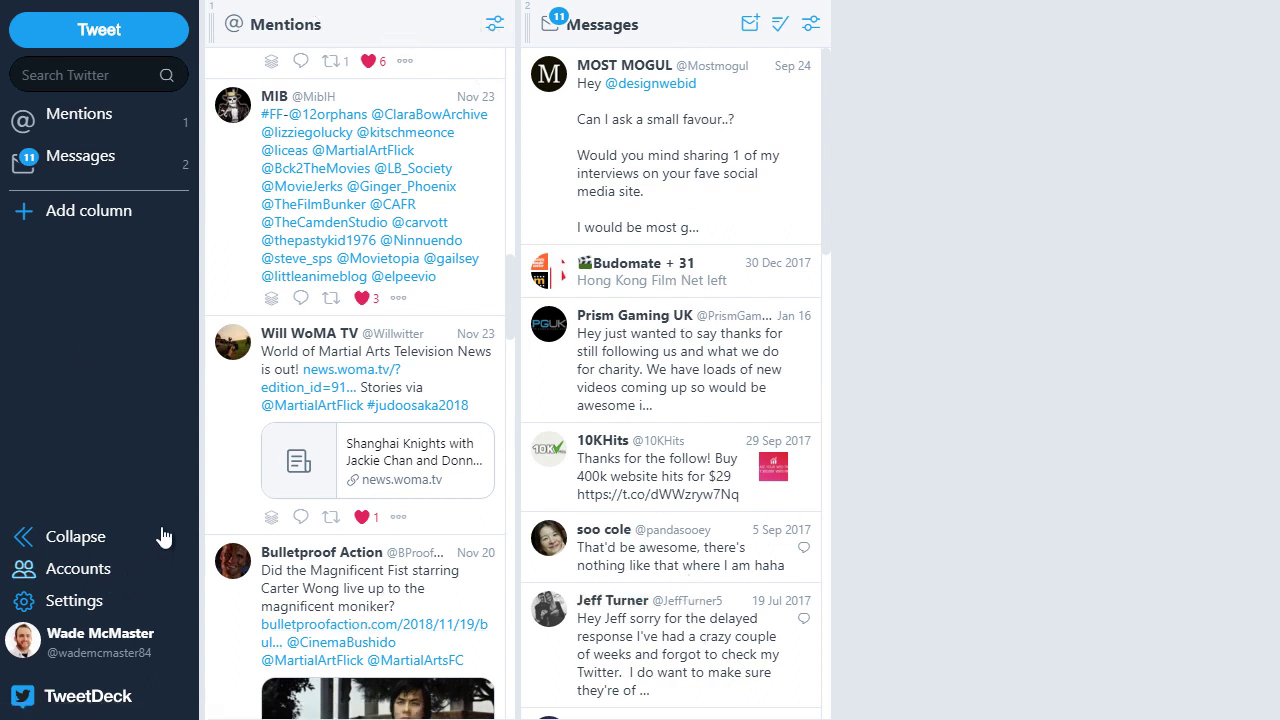
Step: Preview the Likes feeds for Design Web Identity and Martial Arts Movies, then go back
left_click(76, 218)
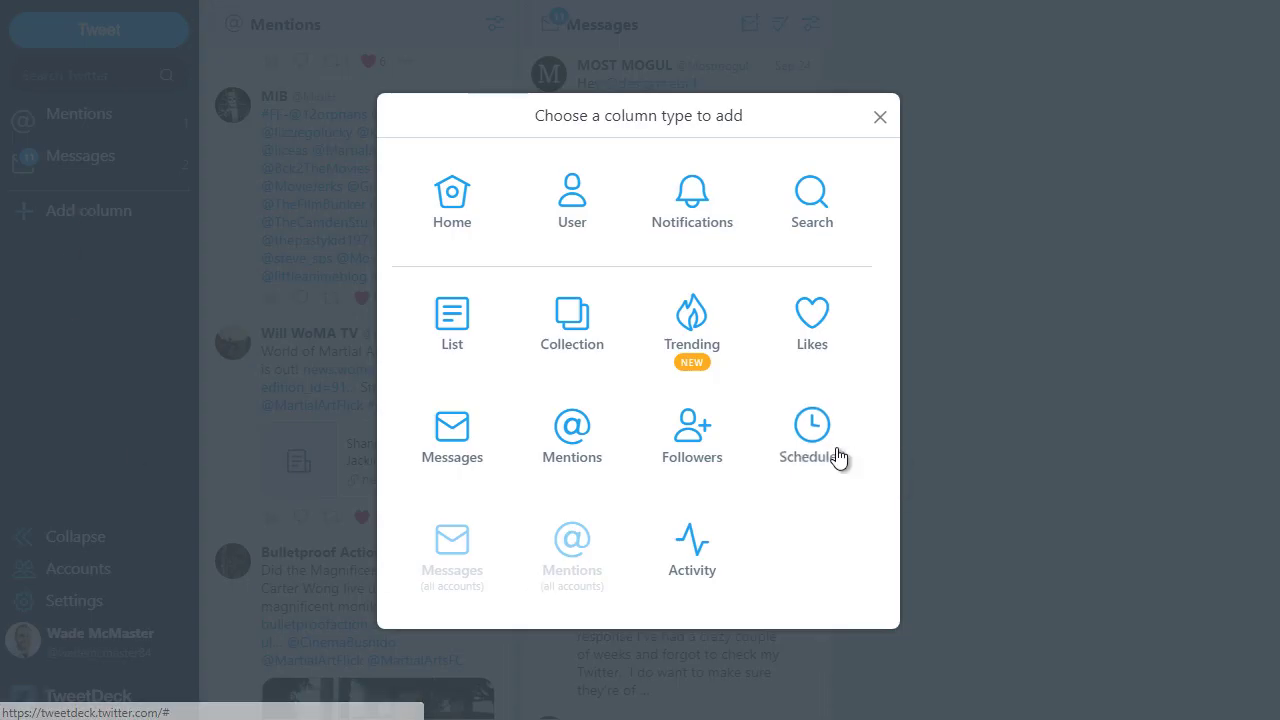
left_click(815, 315)
left_click(452, 268)
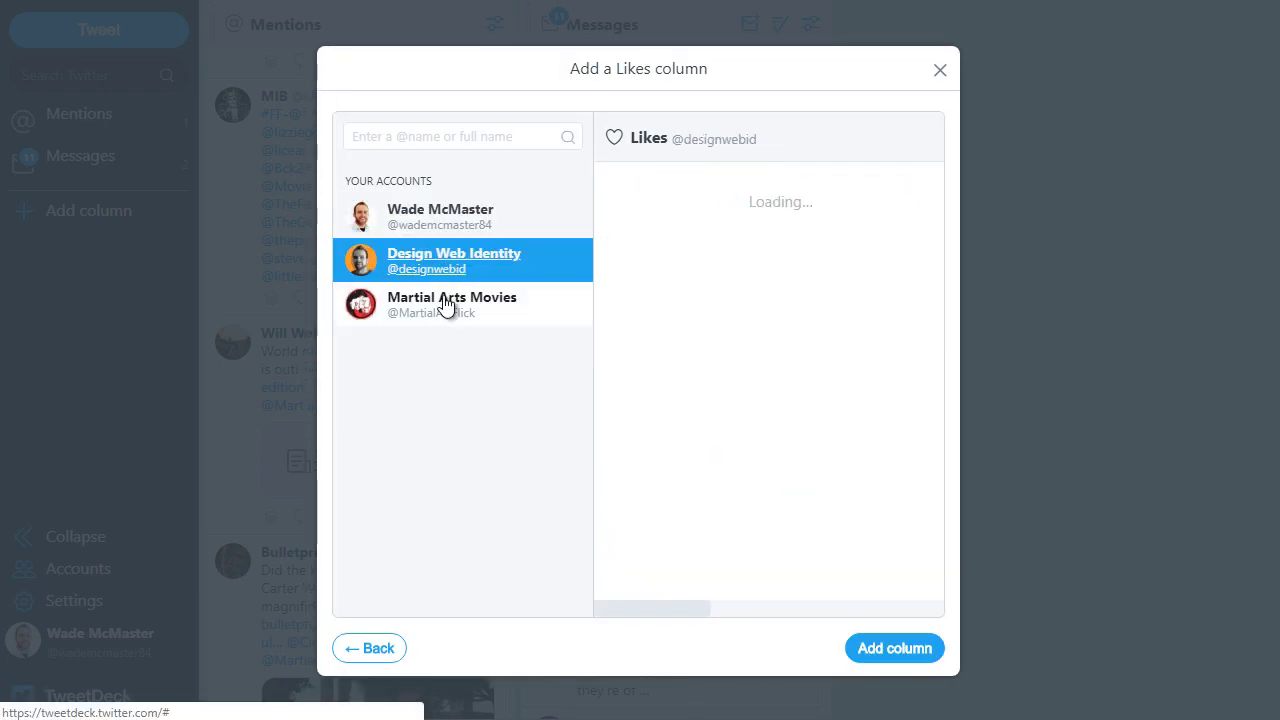
left_click(444, 310)
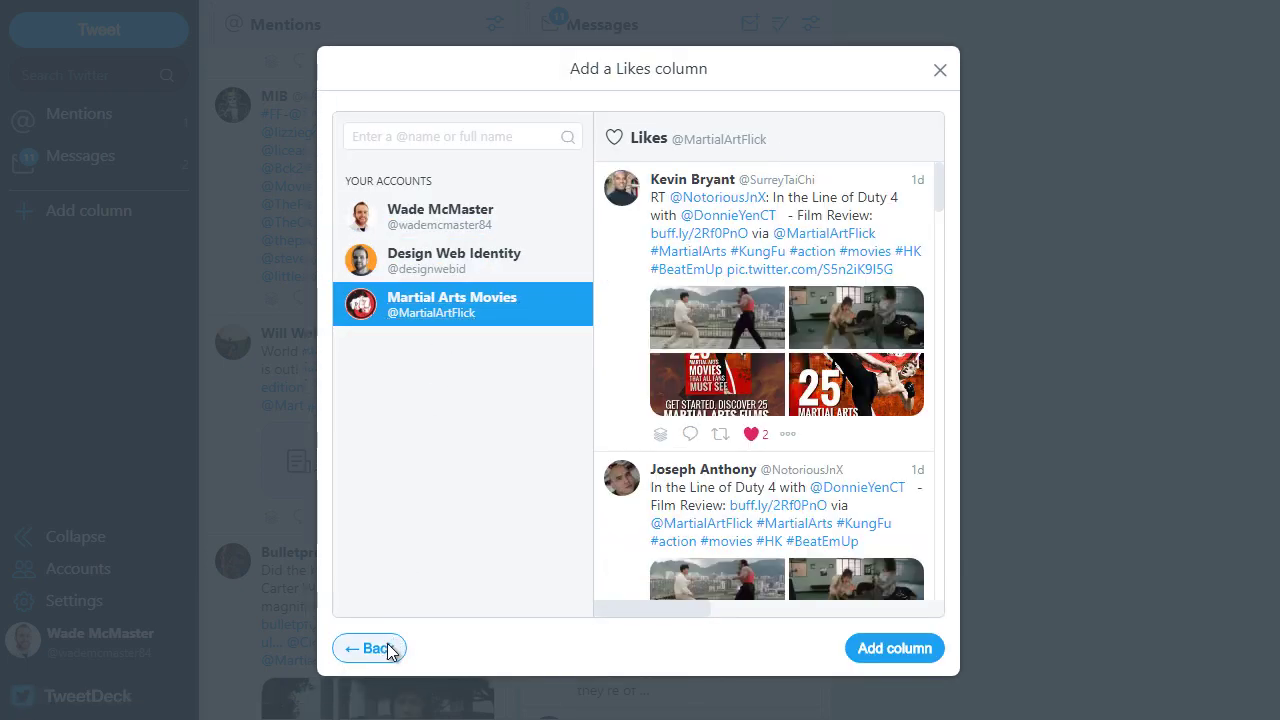
left_click(389, 650)
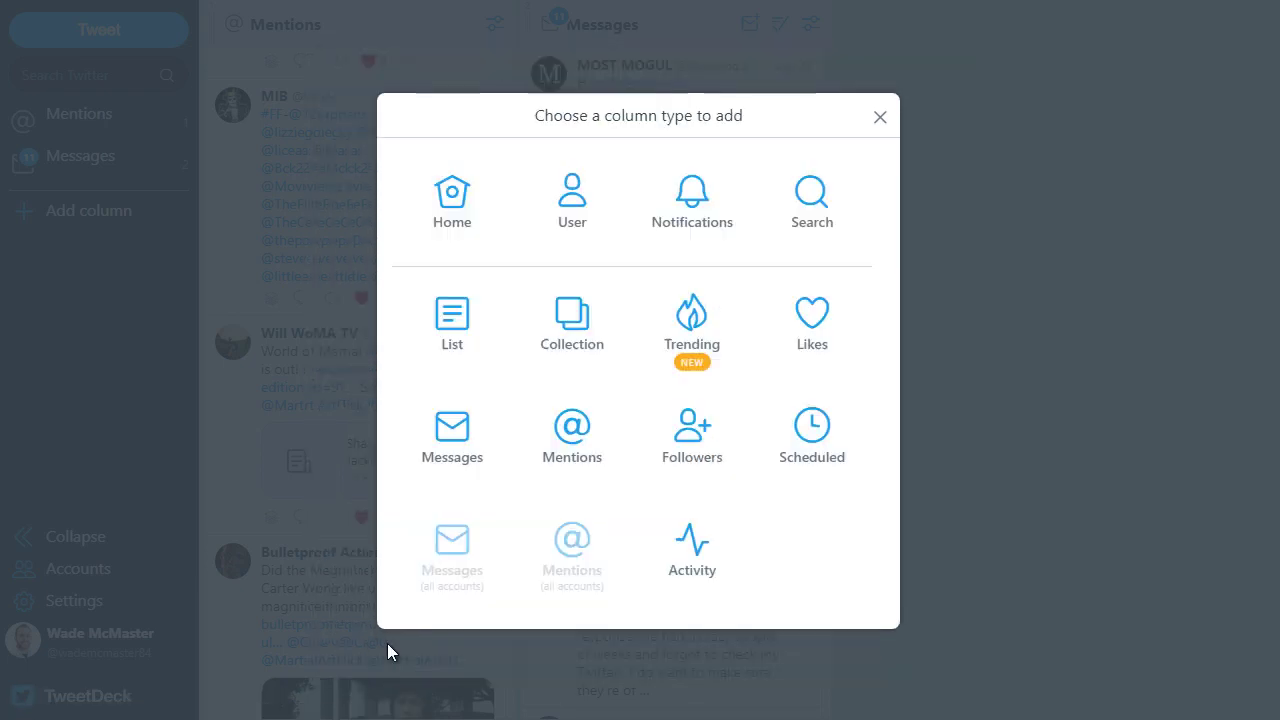
Step: Add the Influential Bloggers list as a column and close the list dialog
left_click(456, 333)
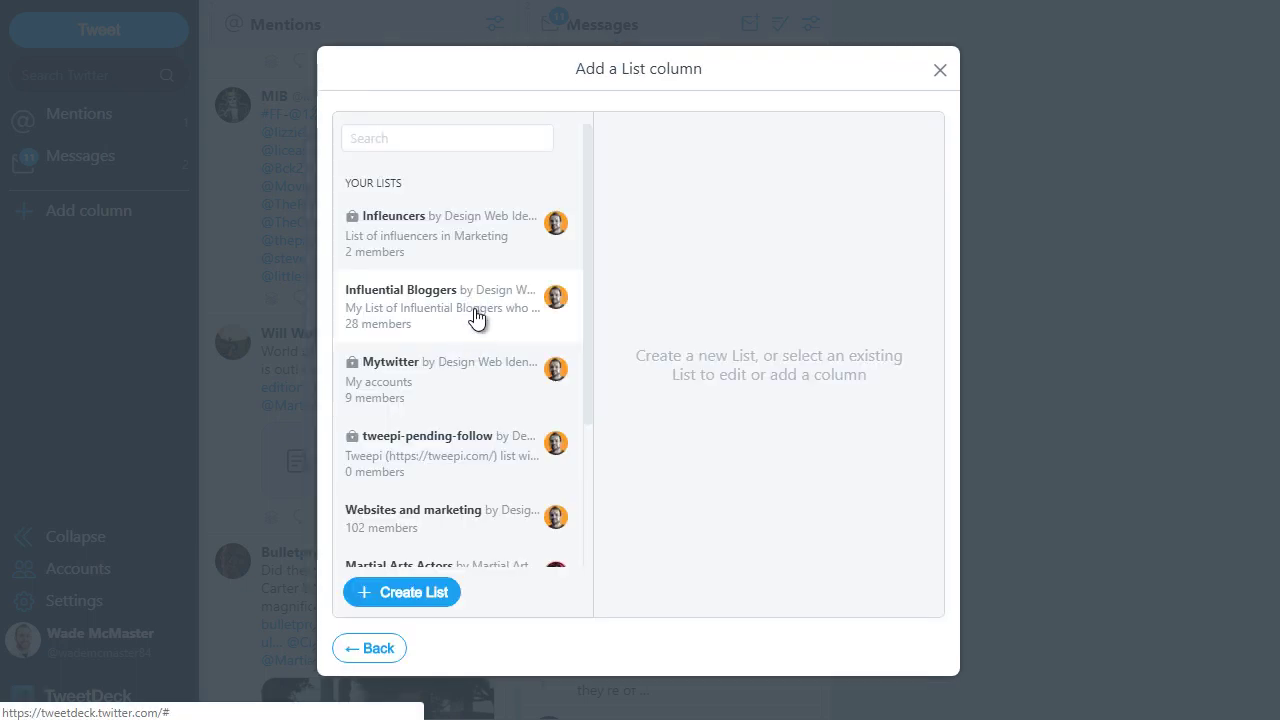
left_click(436, 309)
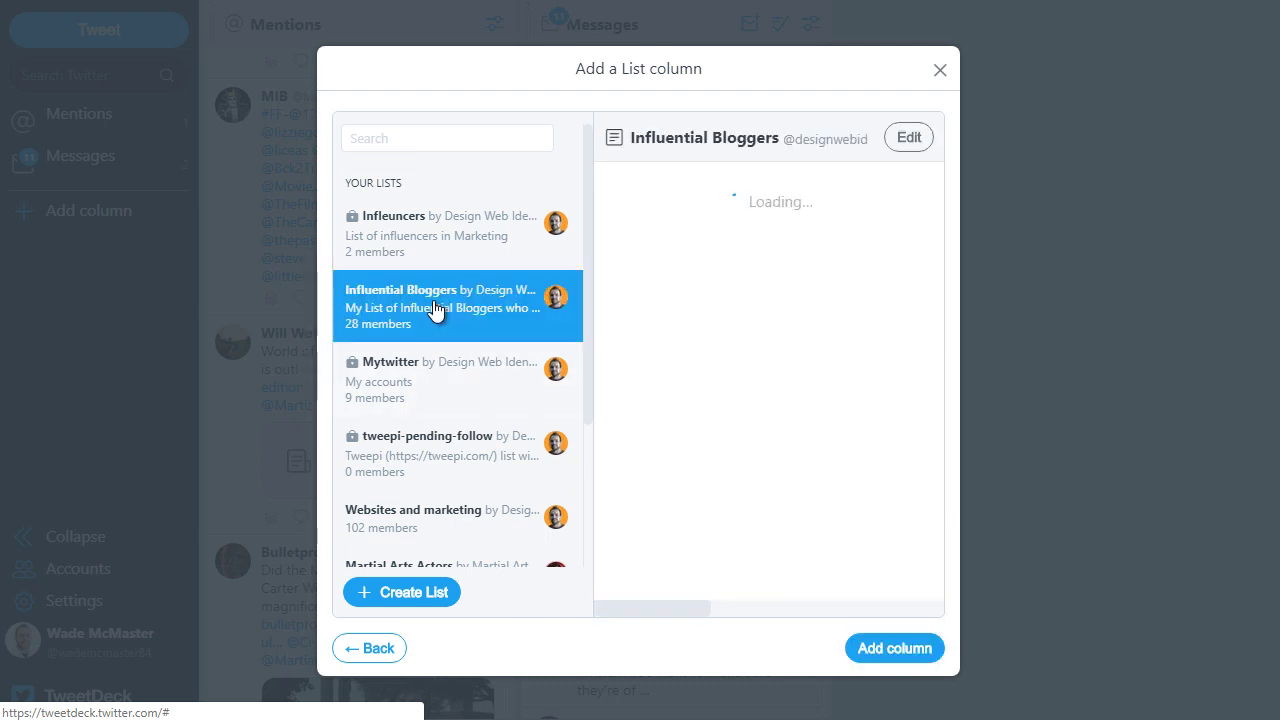
left_click(903, 646)
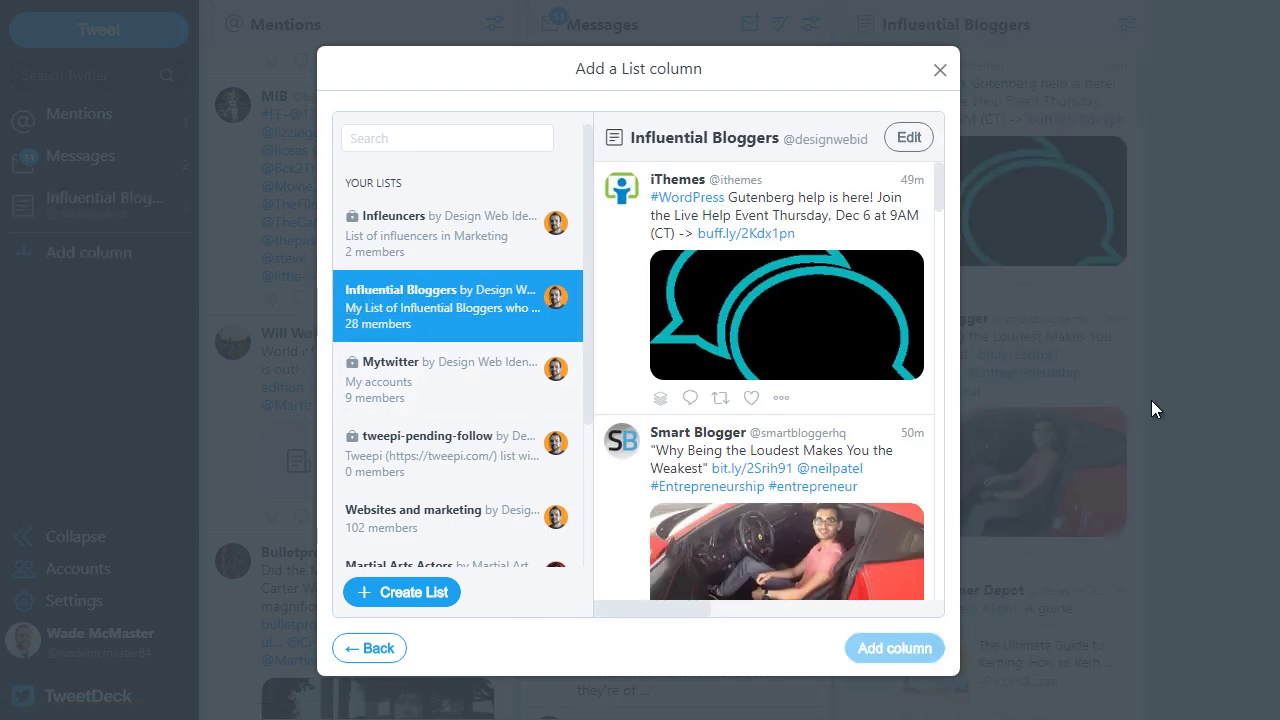
left_click(940, 73)
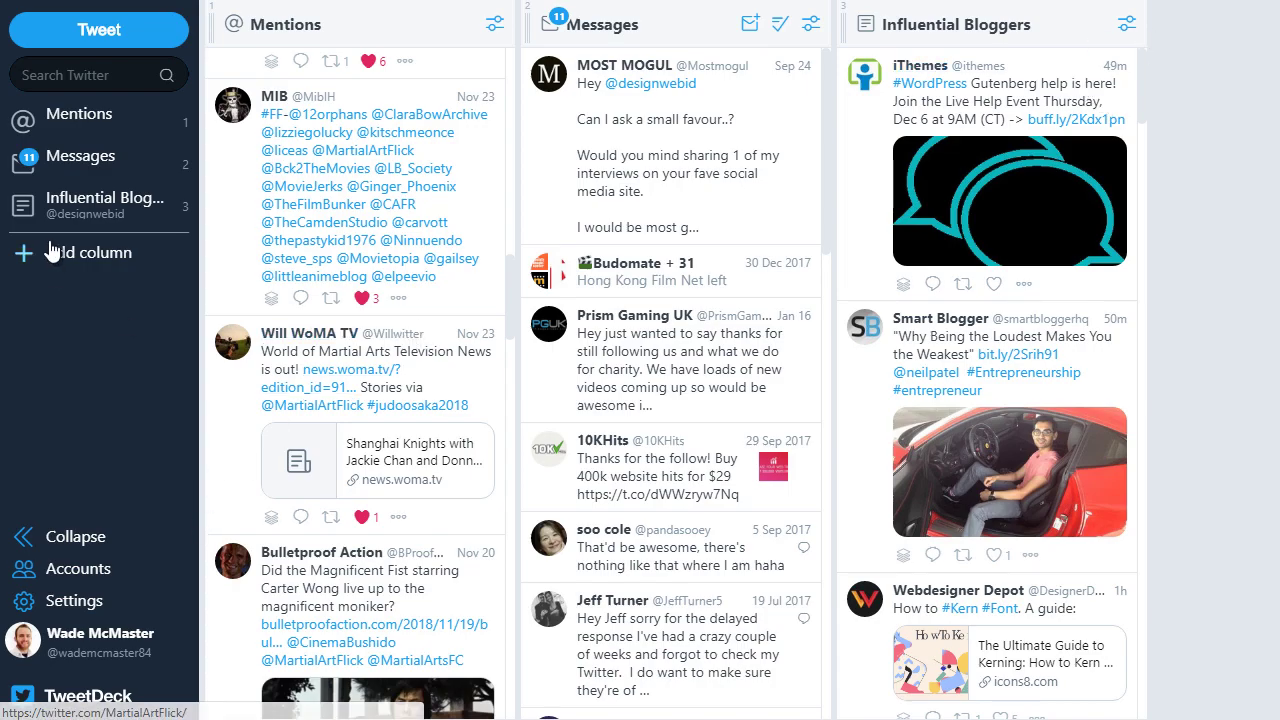
Step: Add a List column for Martial Arts Actors and close the list dialog
left_click(77, 257)
left_click(454, 350)
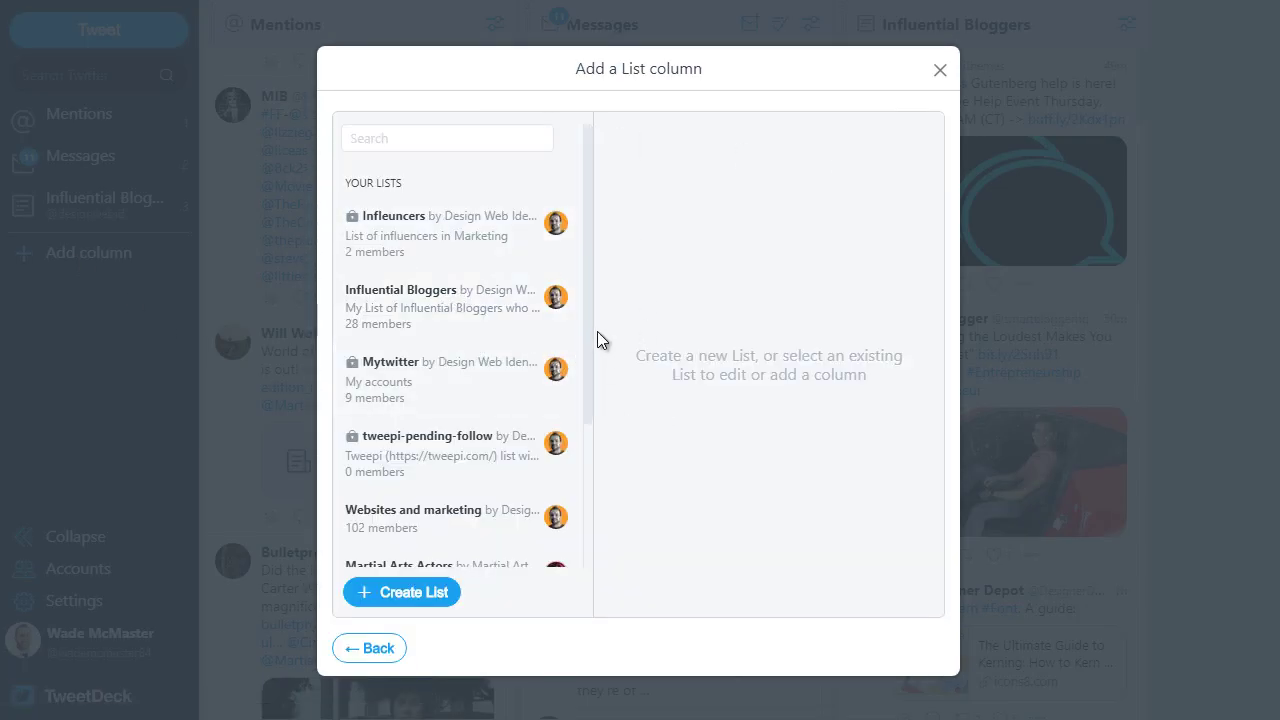
left_click_drag(600, 331, 608, 494)
left_click(440, 385)
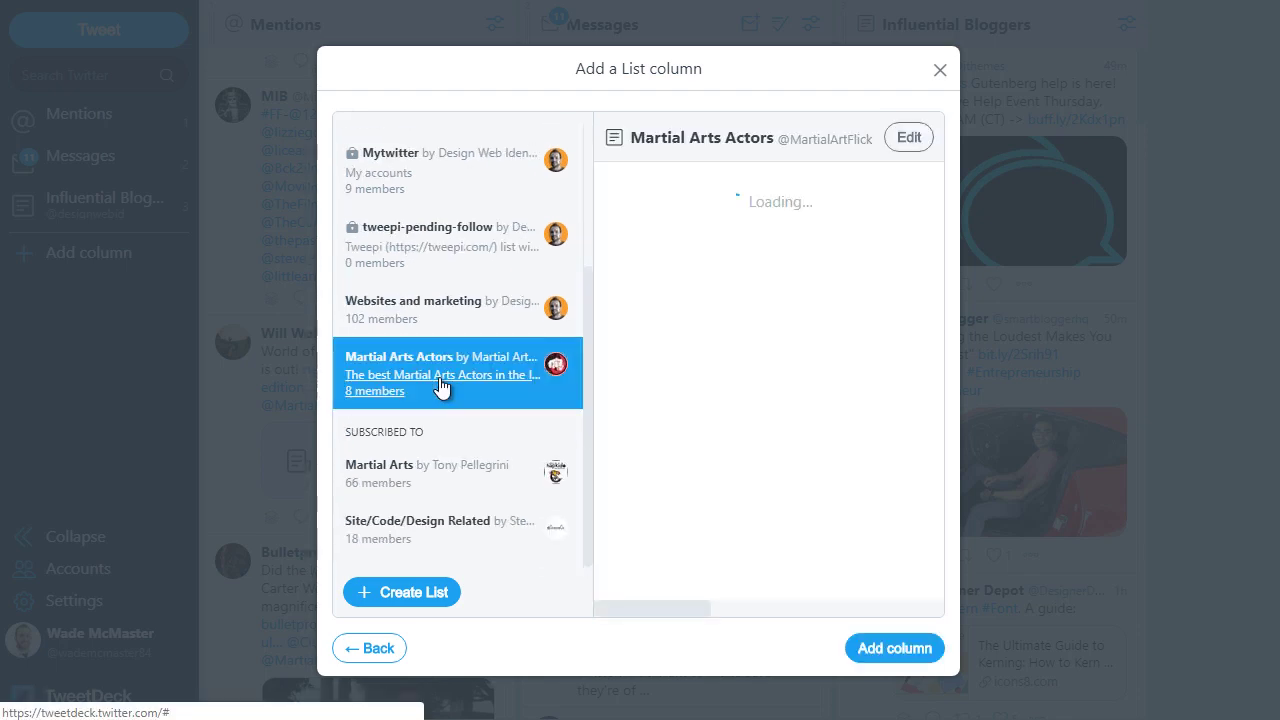
left_click(873, 650)
left_click(939, 69)
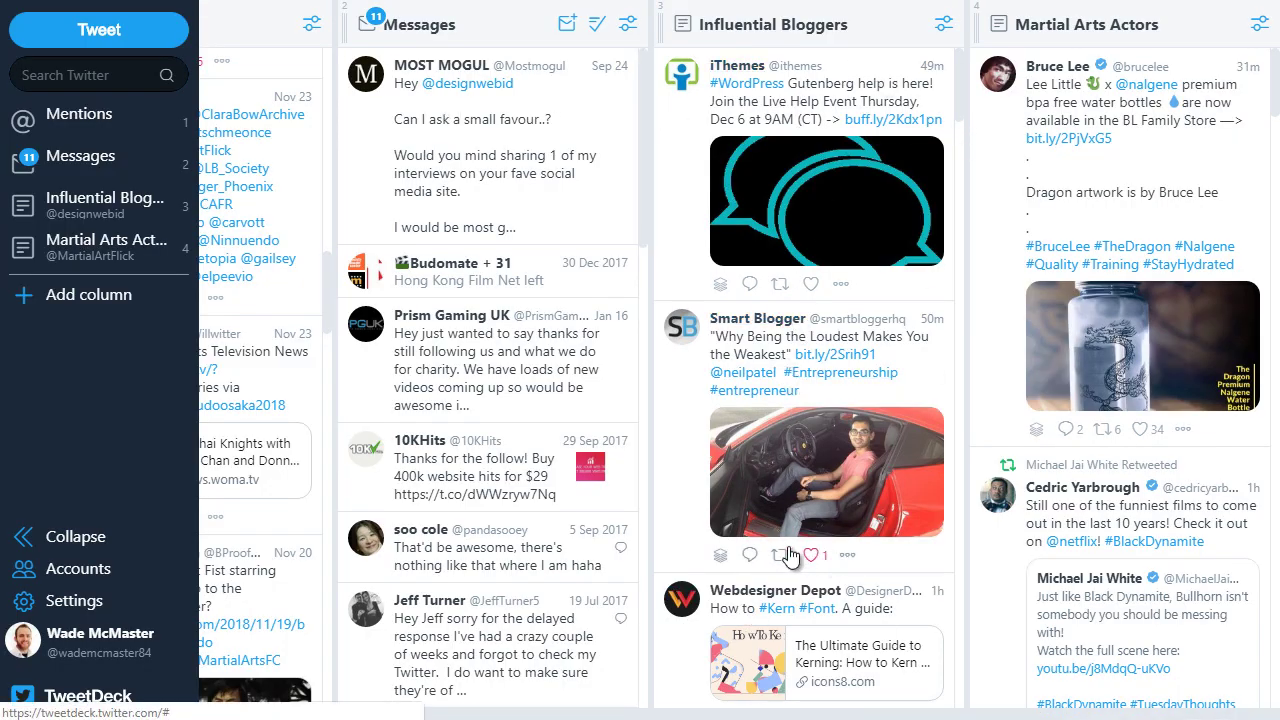
left_click(750, 556)
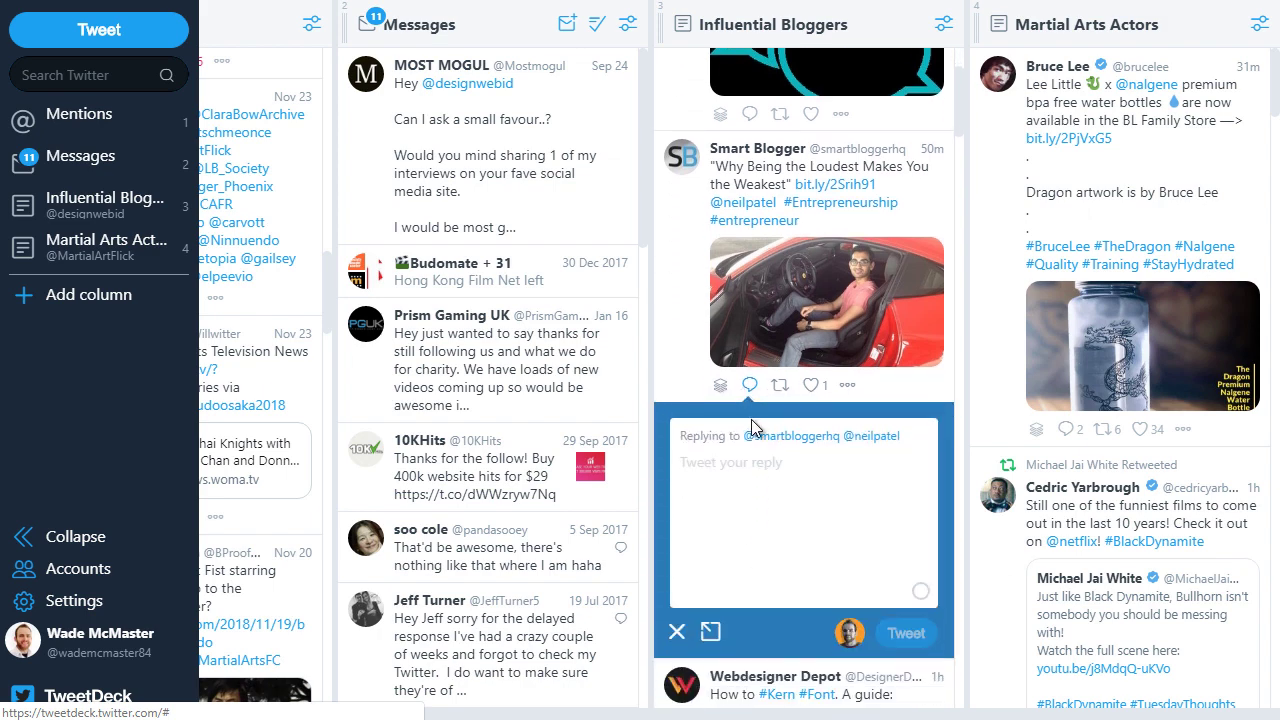
left_click(850, 390)
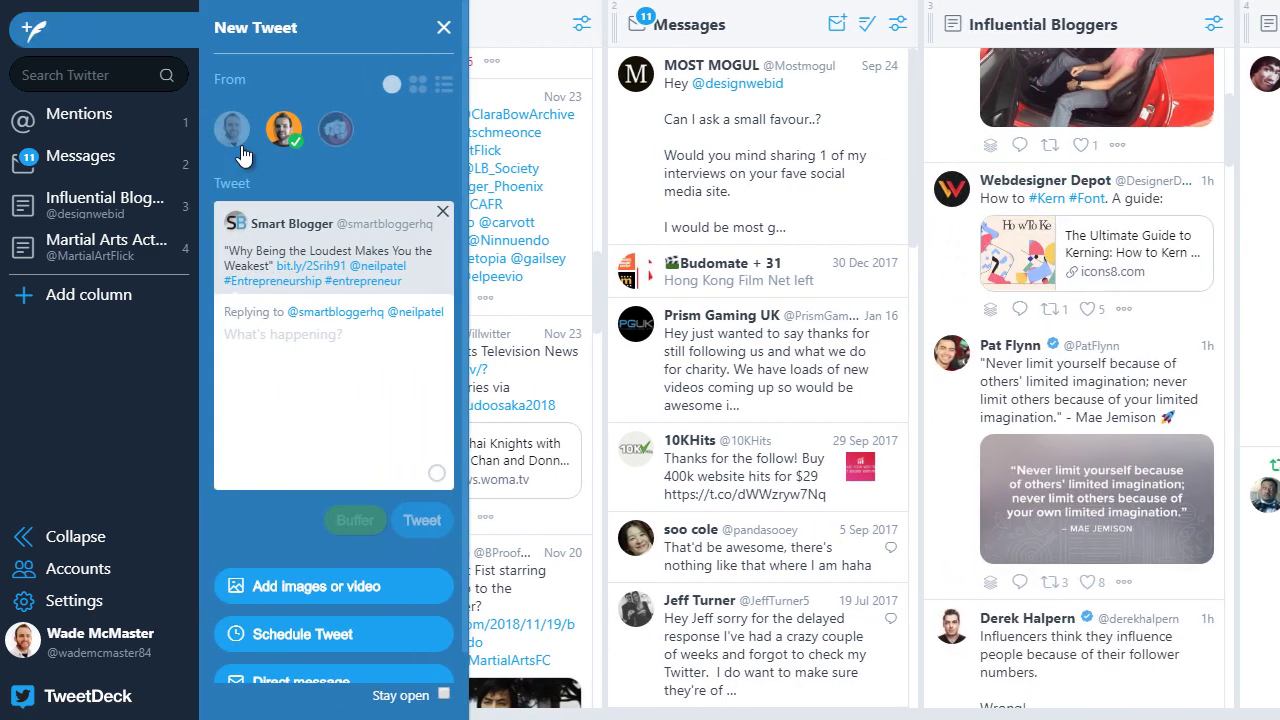
left_click(443, 32)
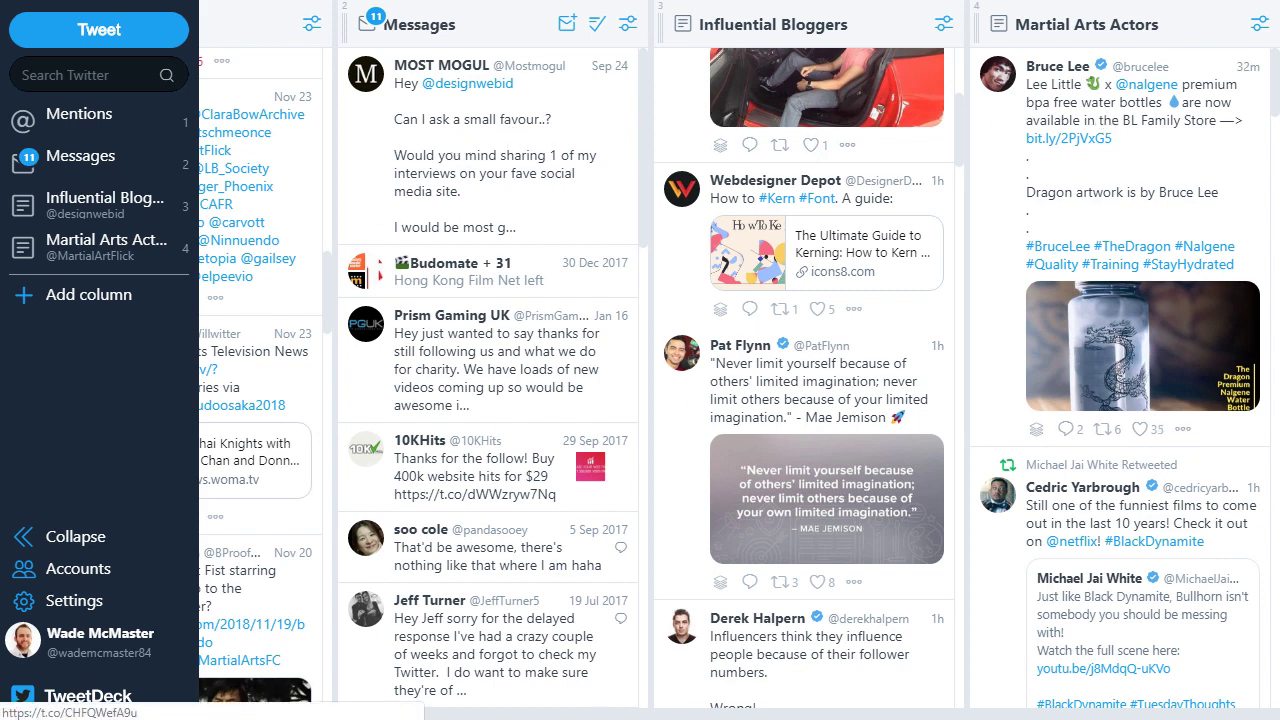
scroll(423, 714, "left", 3)
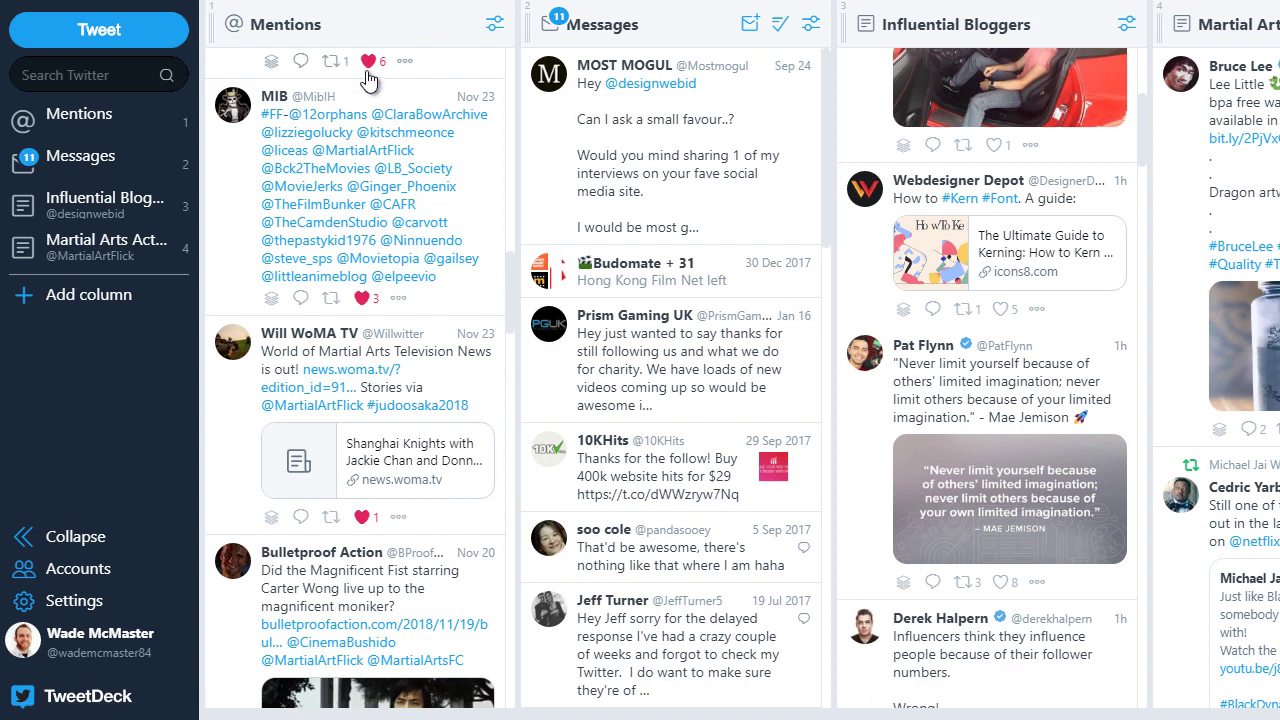
scroll(463, 700, "right", 3)
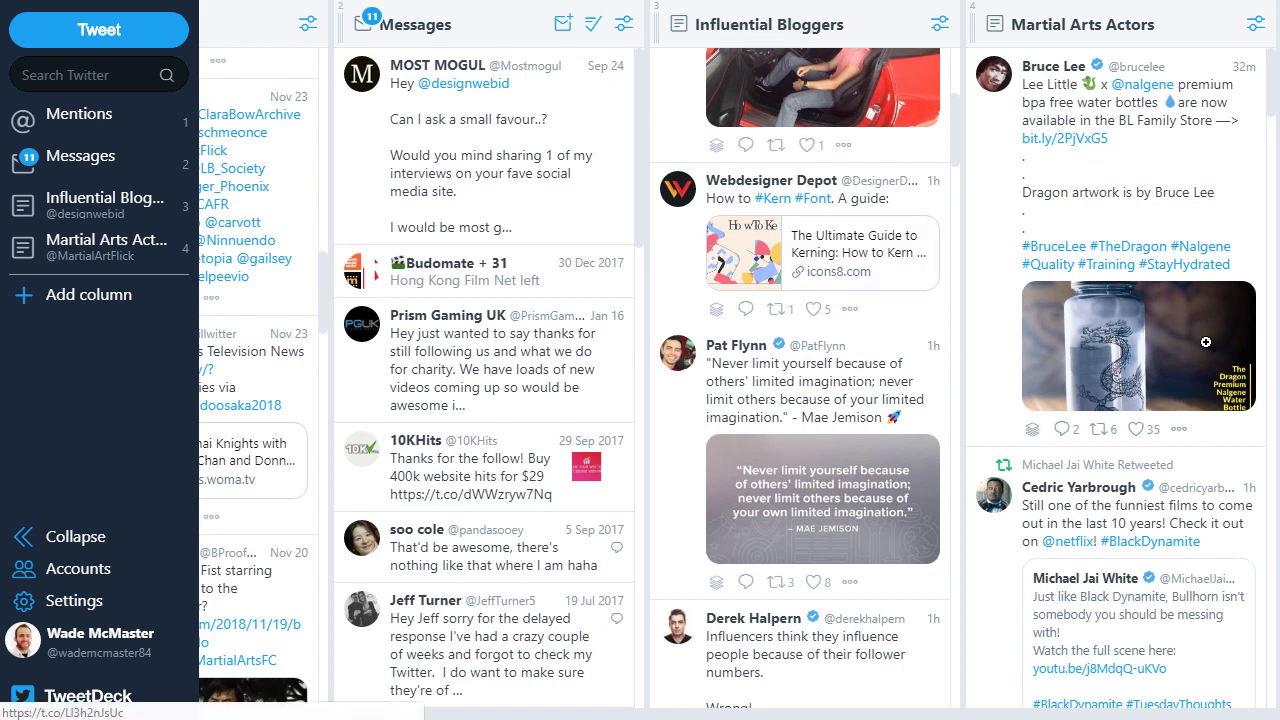
Step: Review the Influential Bloggers list's 28 members, then load twitter in a new browser tab
left_click(940, 24)
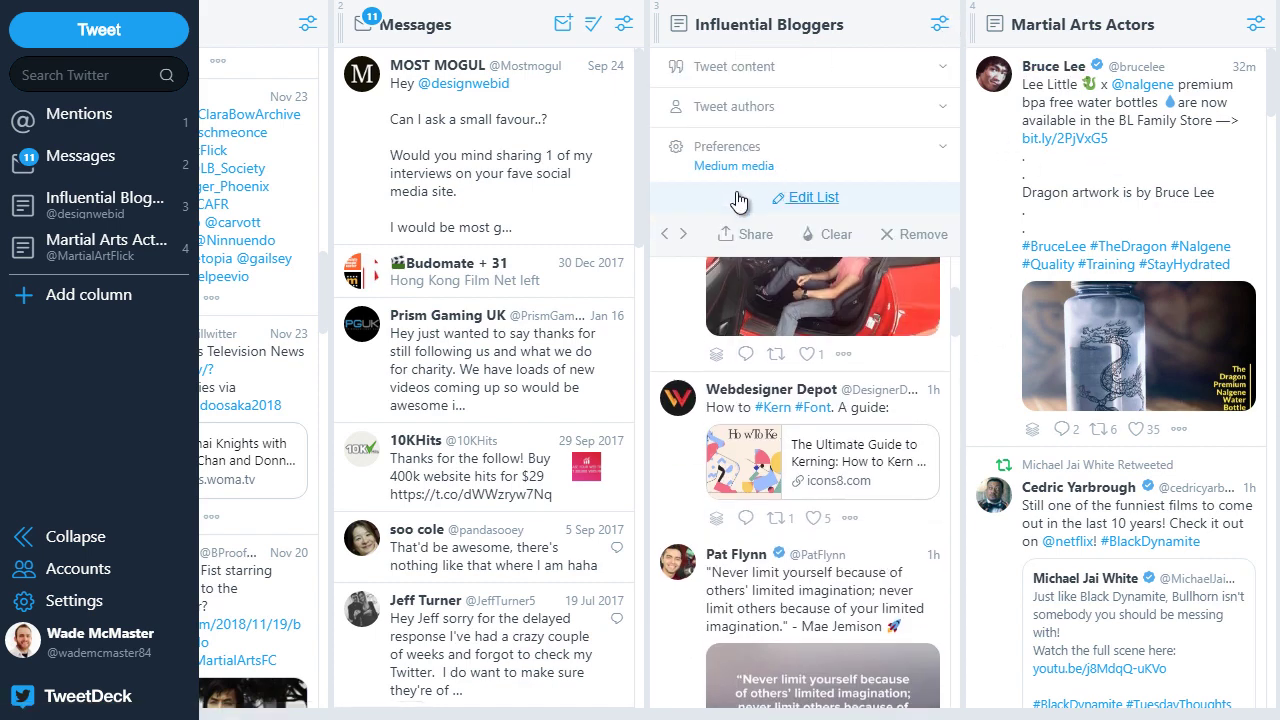
left_click(808, 197)
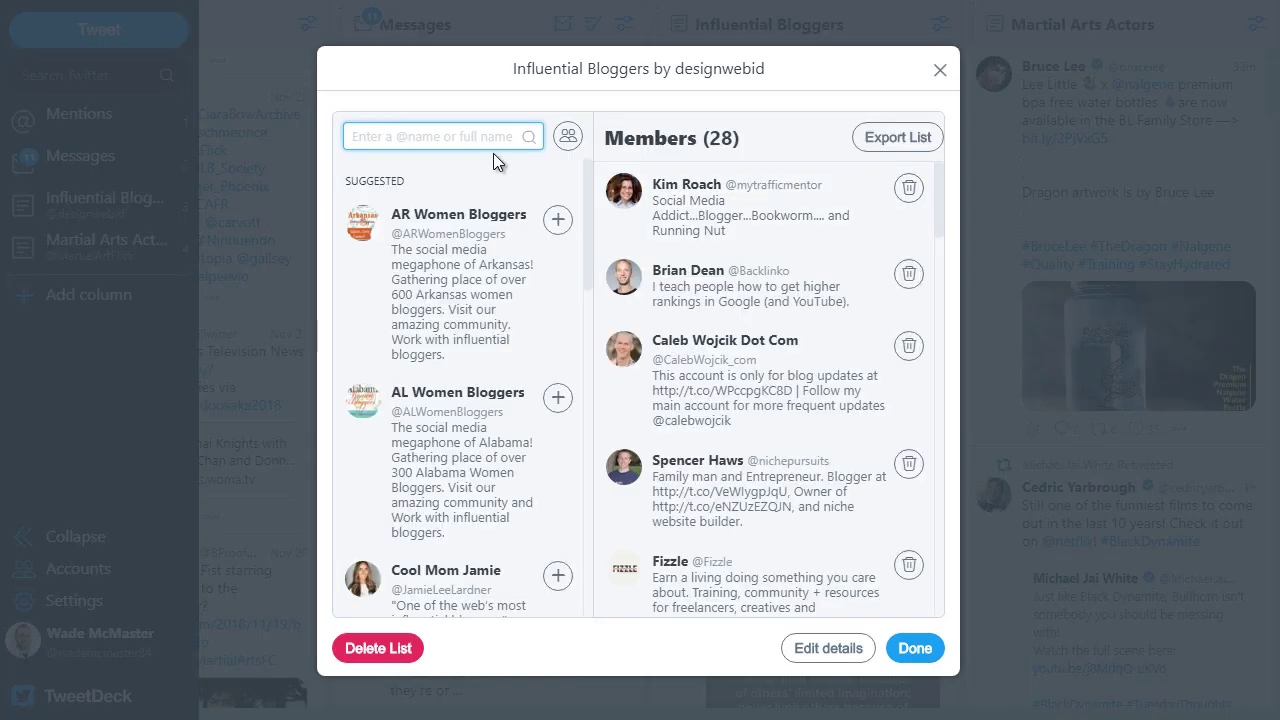
left_click(940, 70)
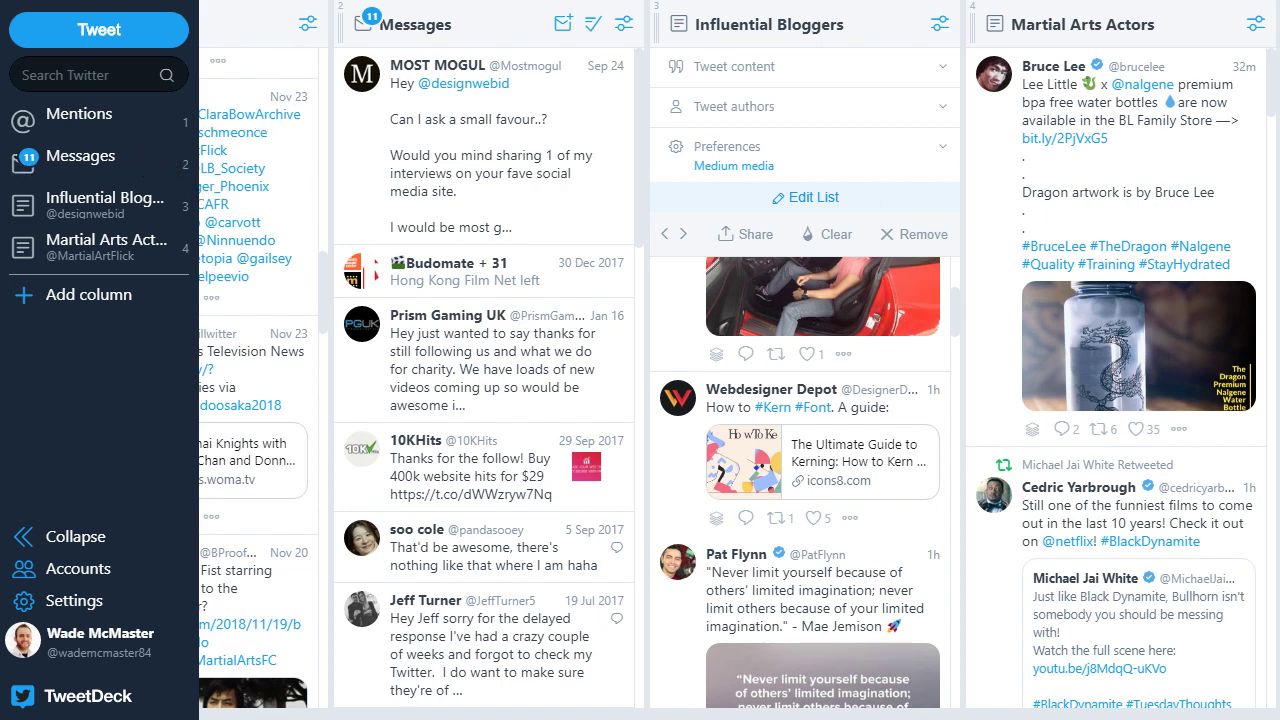
key("ctrl+t")
type("twitter")
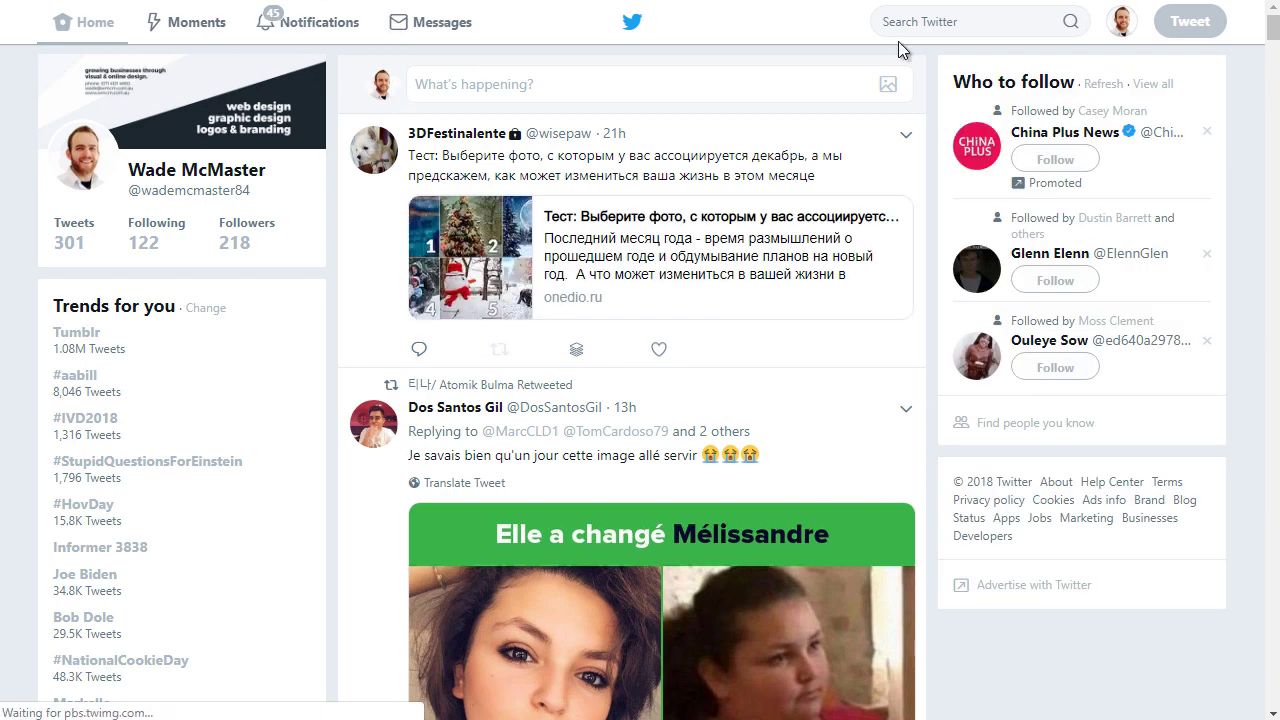
Step: Go to the Lists page from the Twitter account menu
left_click(1121, 24)
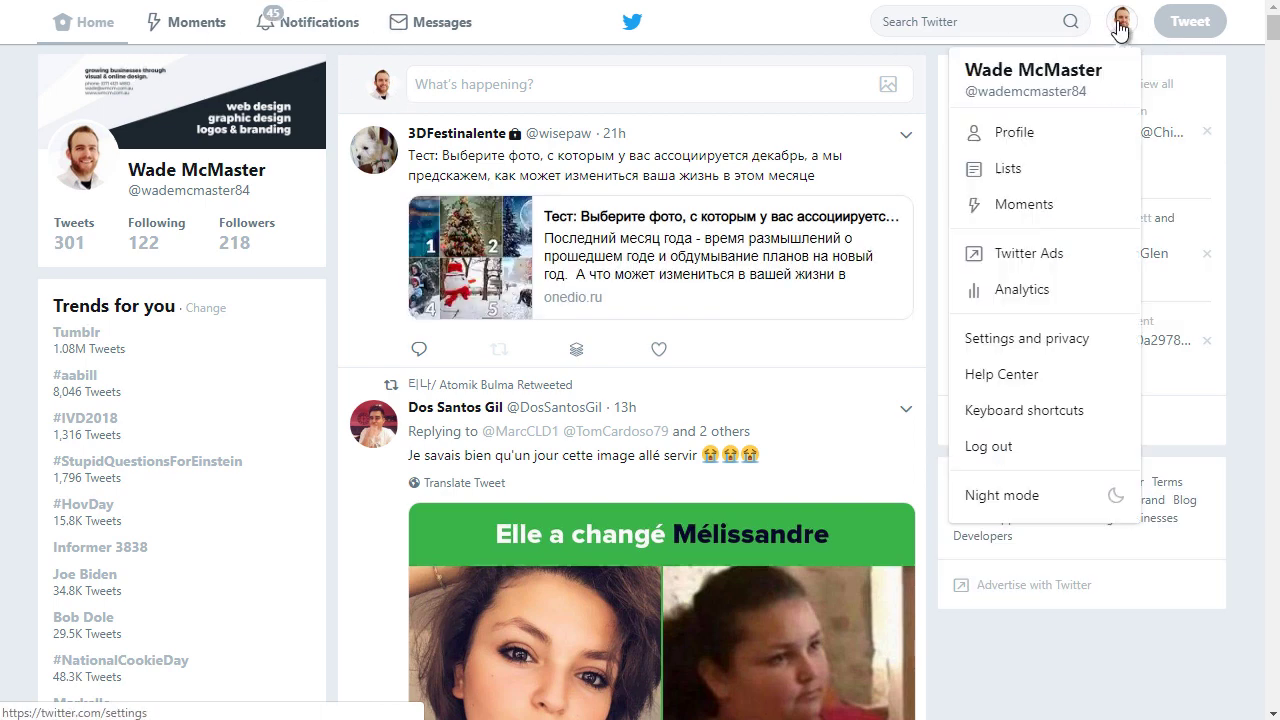
left_click(992, 172)
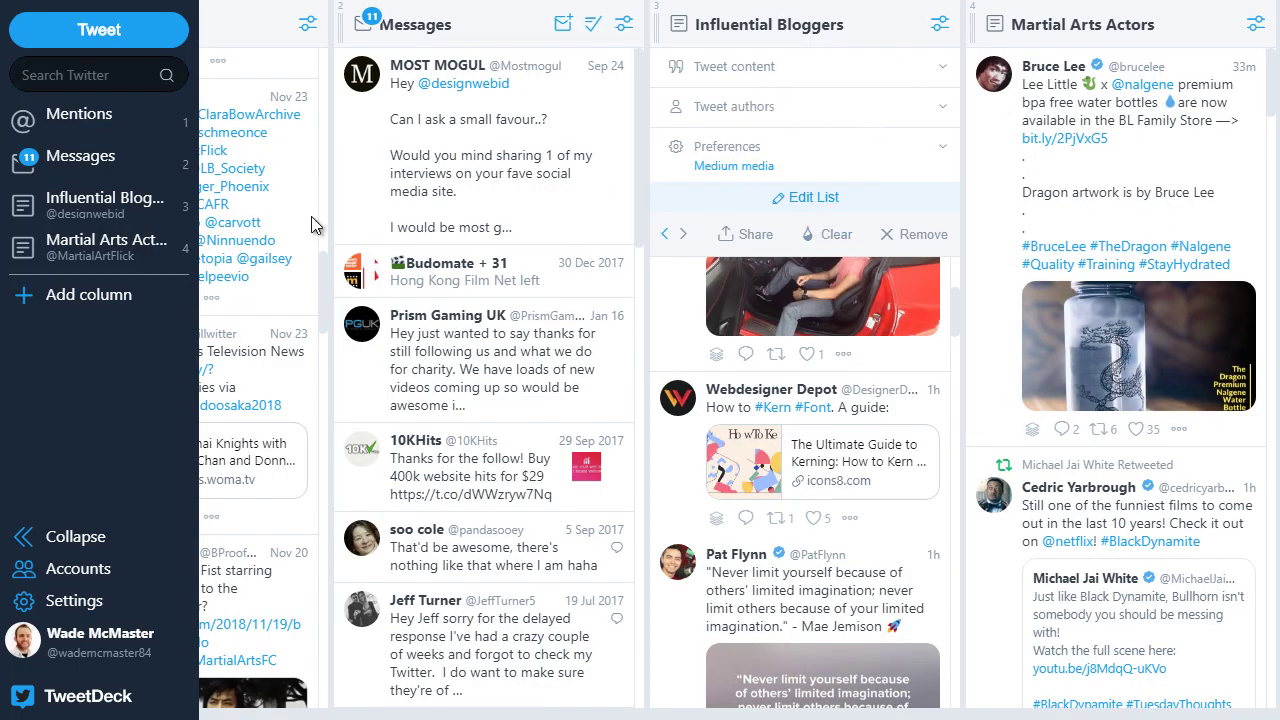
Step: Add Followers columns for the first, second and third accounts, then scroll across the deck
left_click(48, 296)
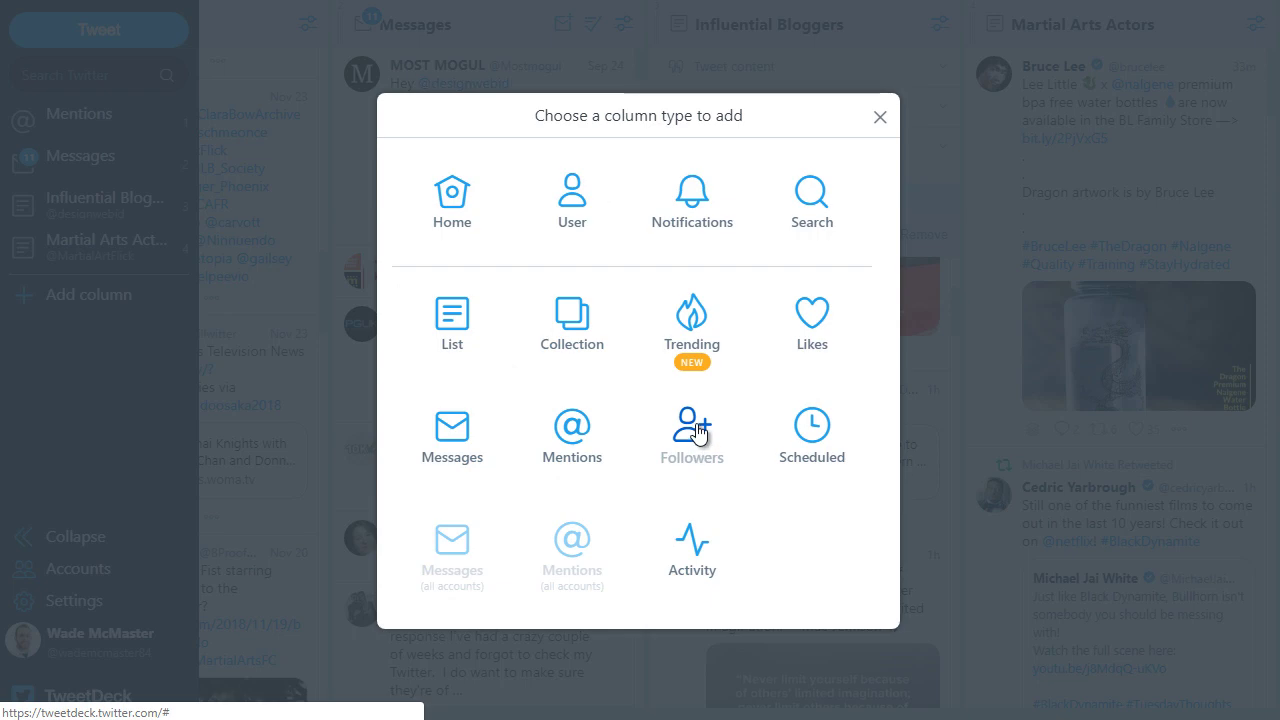
left_click(697, 447)
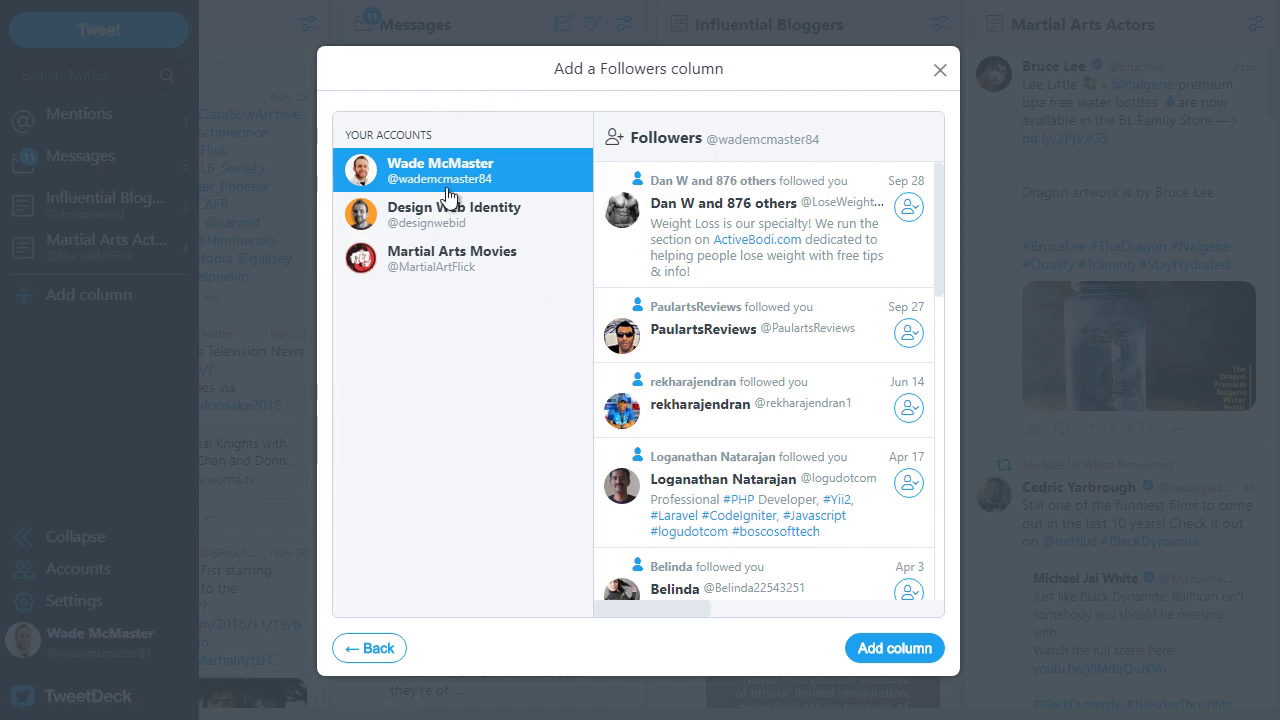
left_click(881, 650)
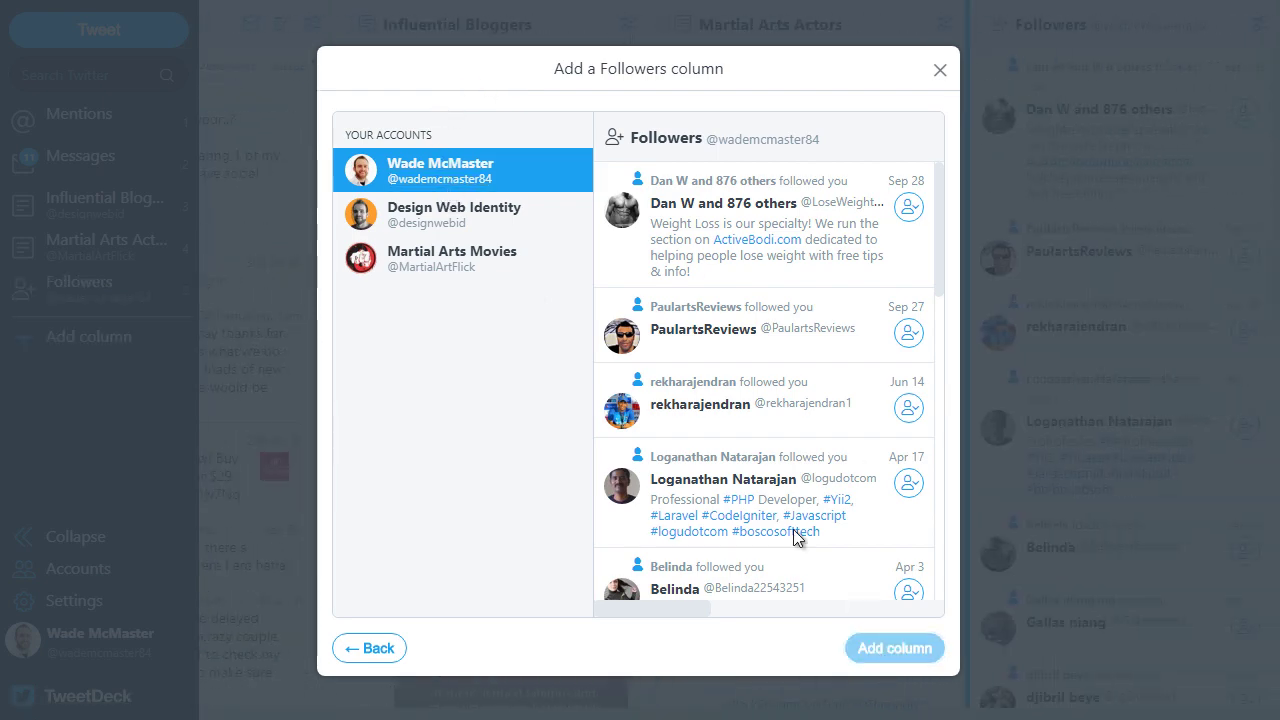
left_click(449, 213)
left_click(893, 655)
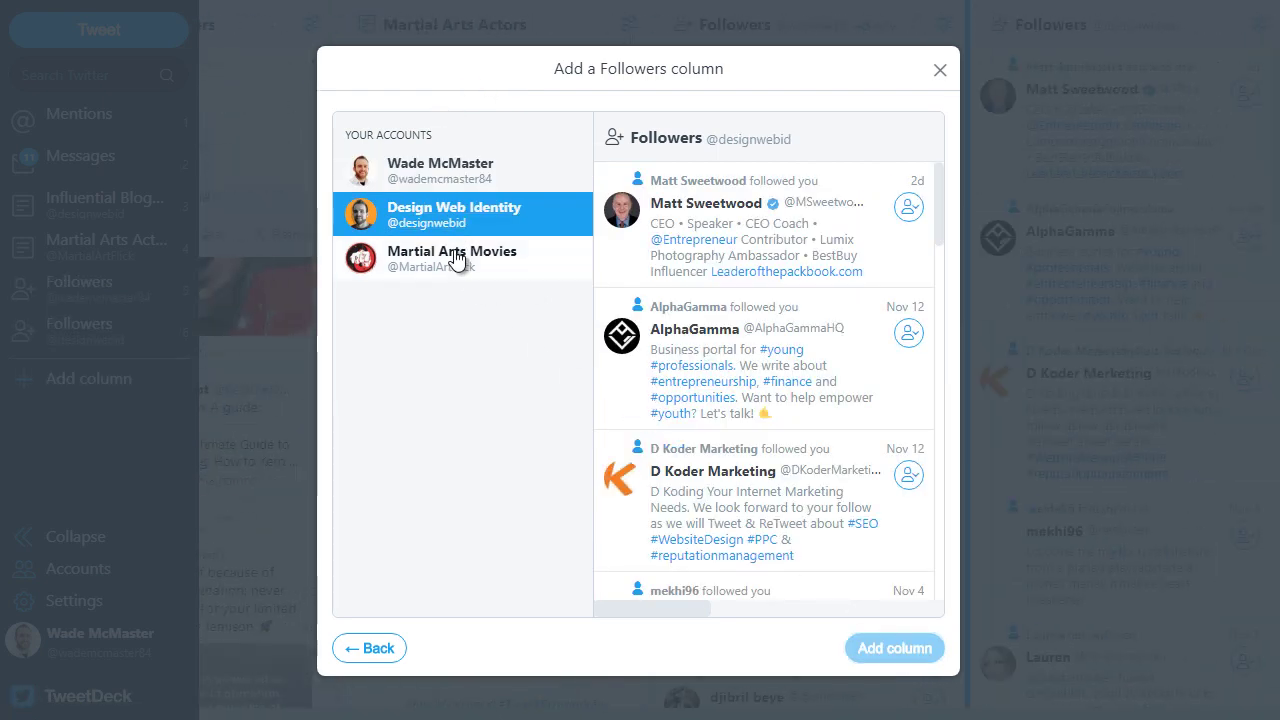
left_click(534, 262)
left_click(924, 660)
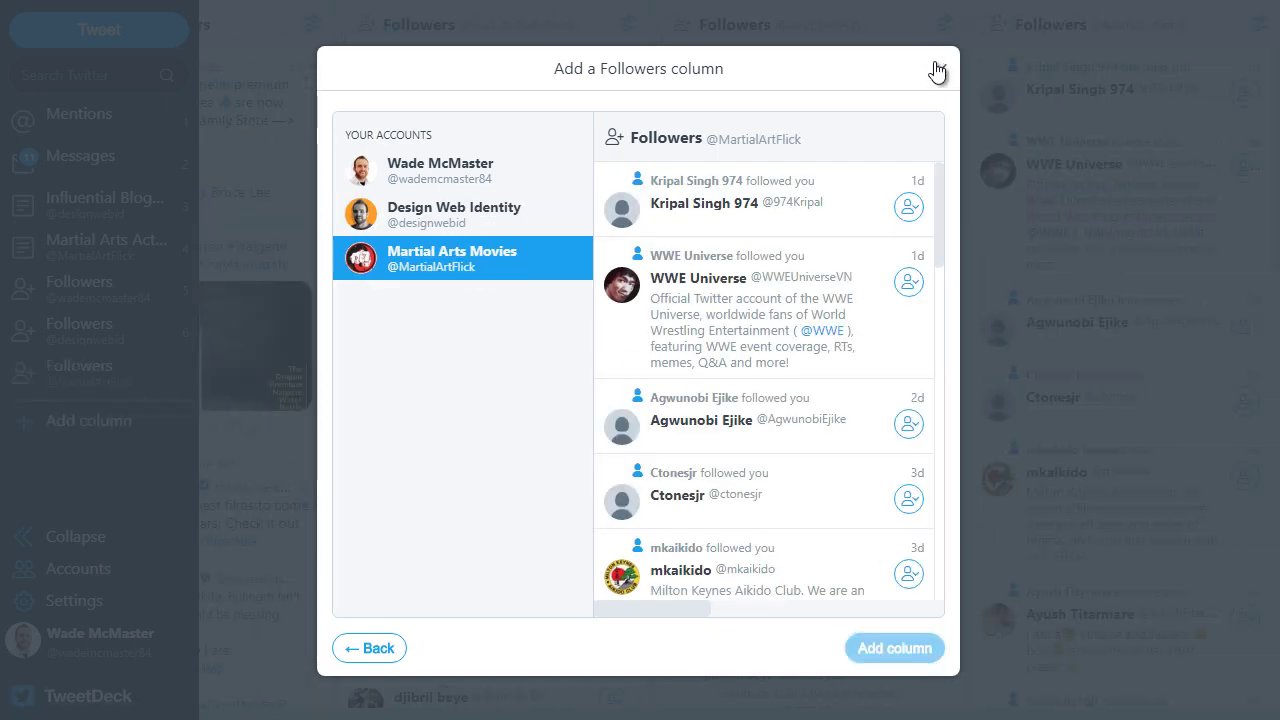
left_click(939, 69)
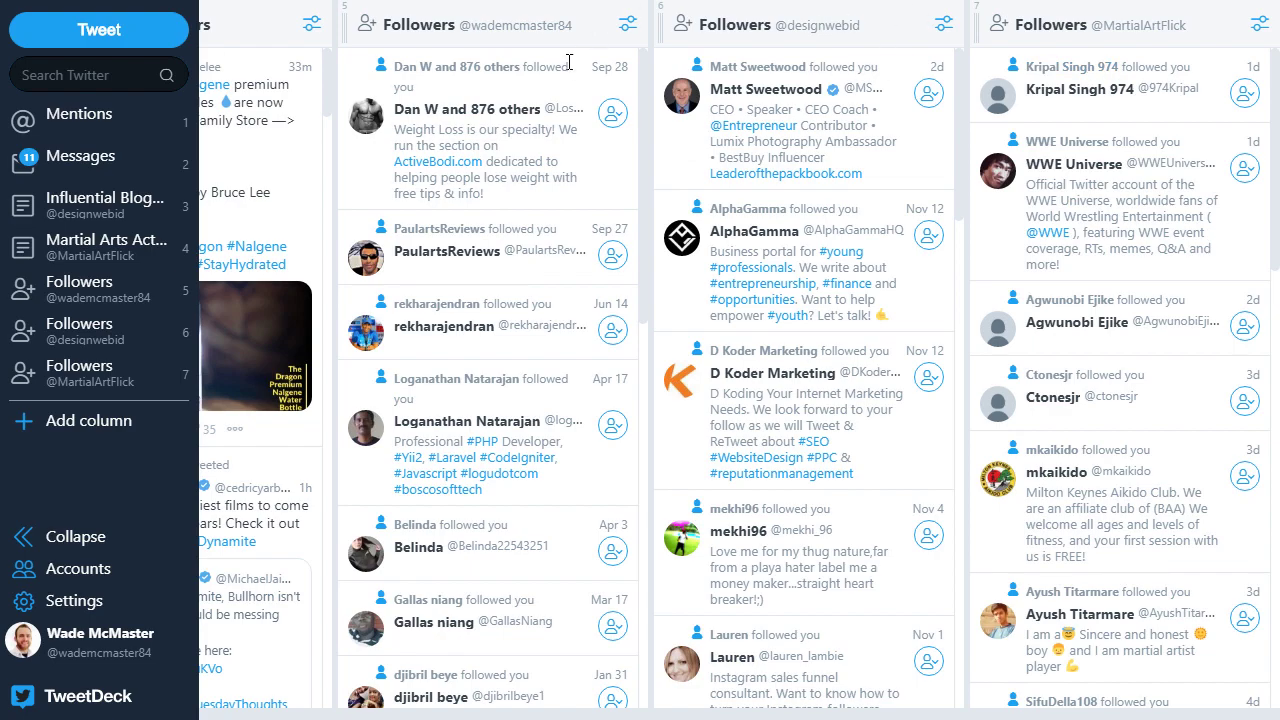
left_click_drag(883, 708, 333, 710)
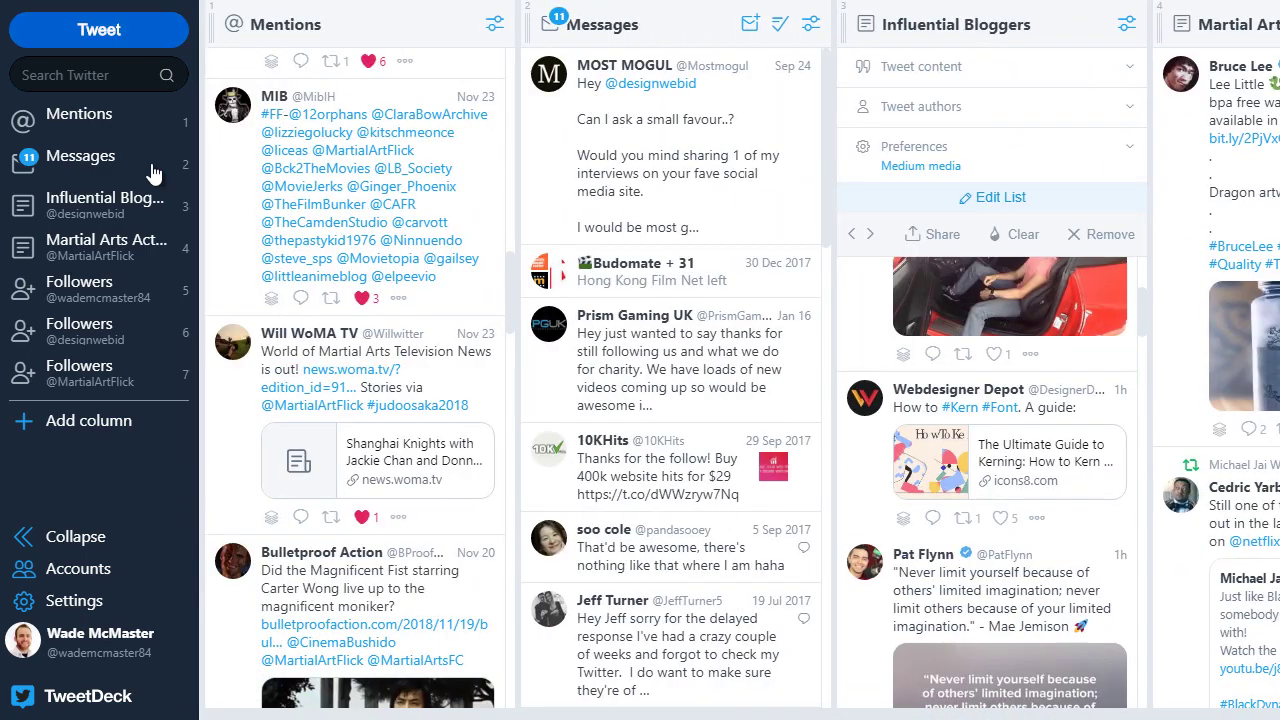
Step: Add a Scheduled column for all accounts and drag it ahead of the Followers columns
left_click(95, 421)
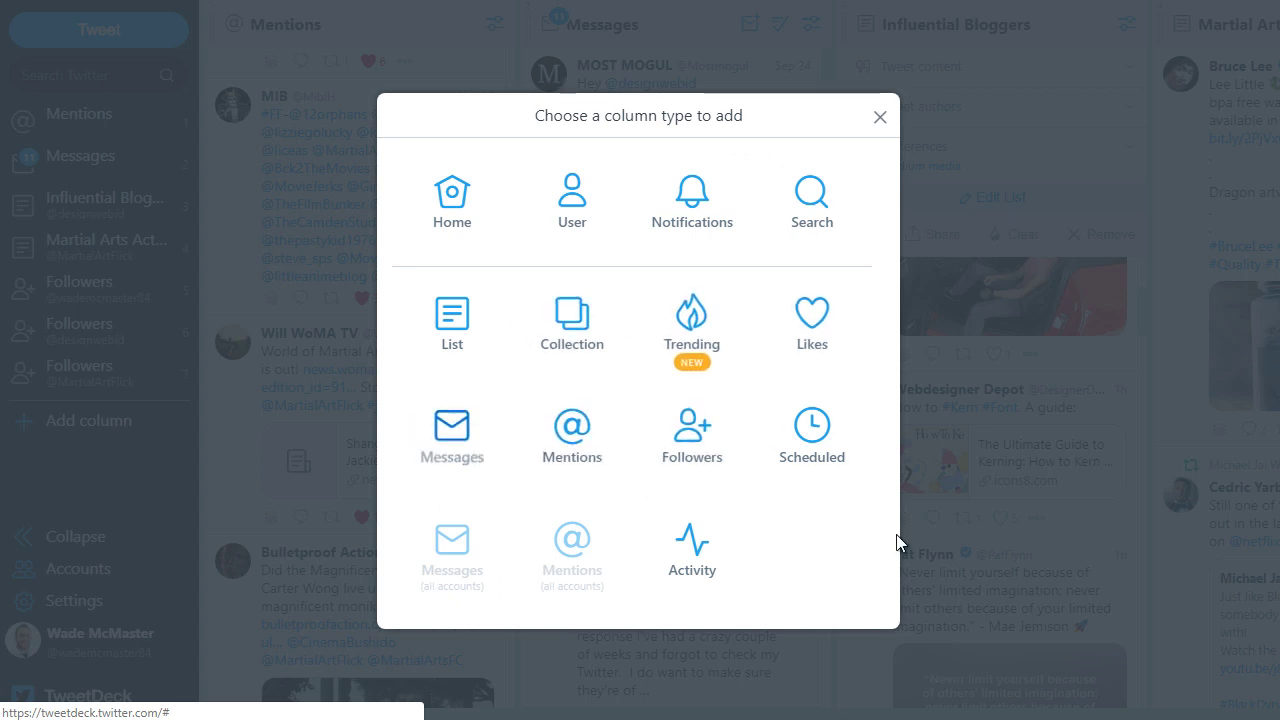
left_click(812, 424)
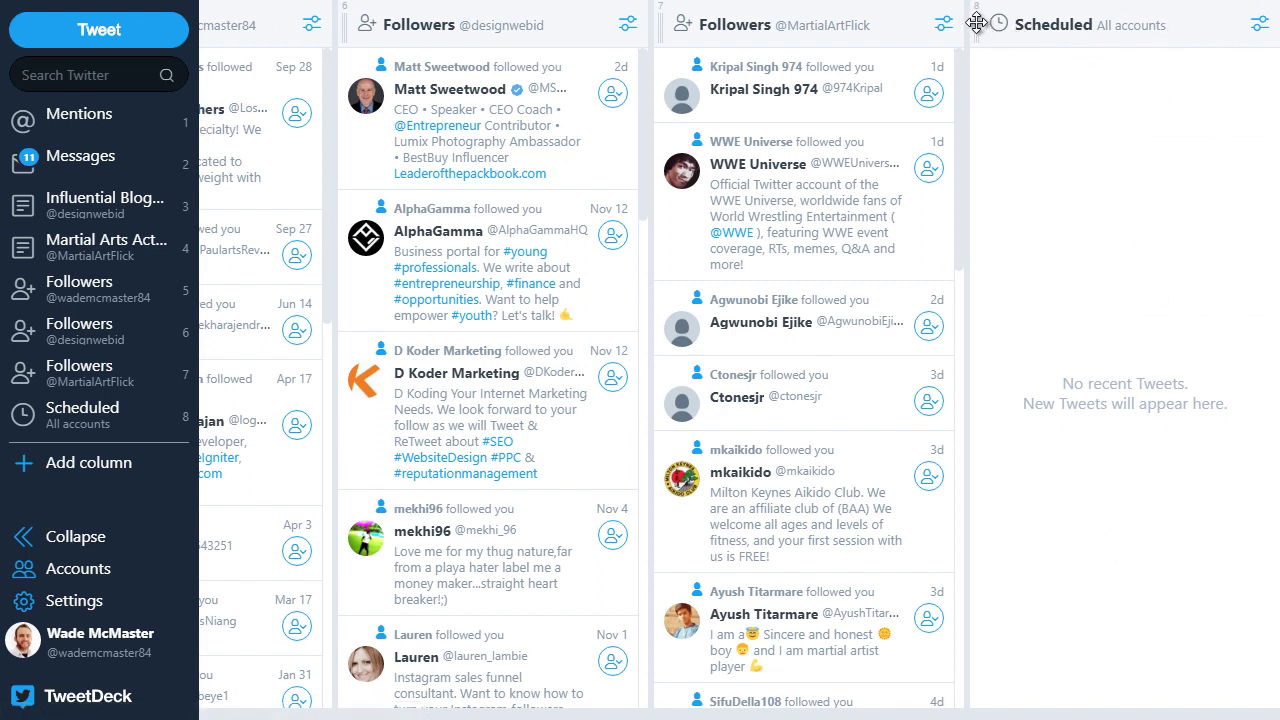
scroll(957, 37, "left", 3)
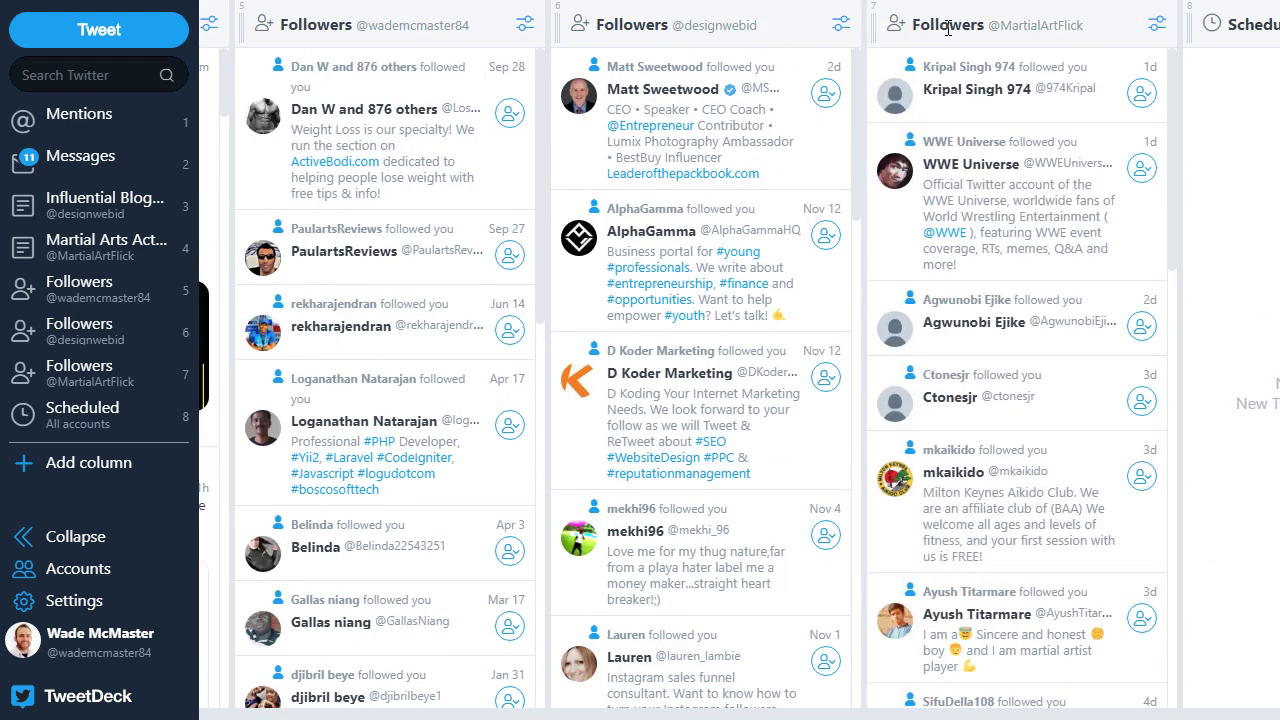
left_click_drag(1190, 22, 314, 58)
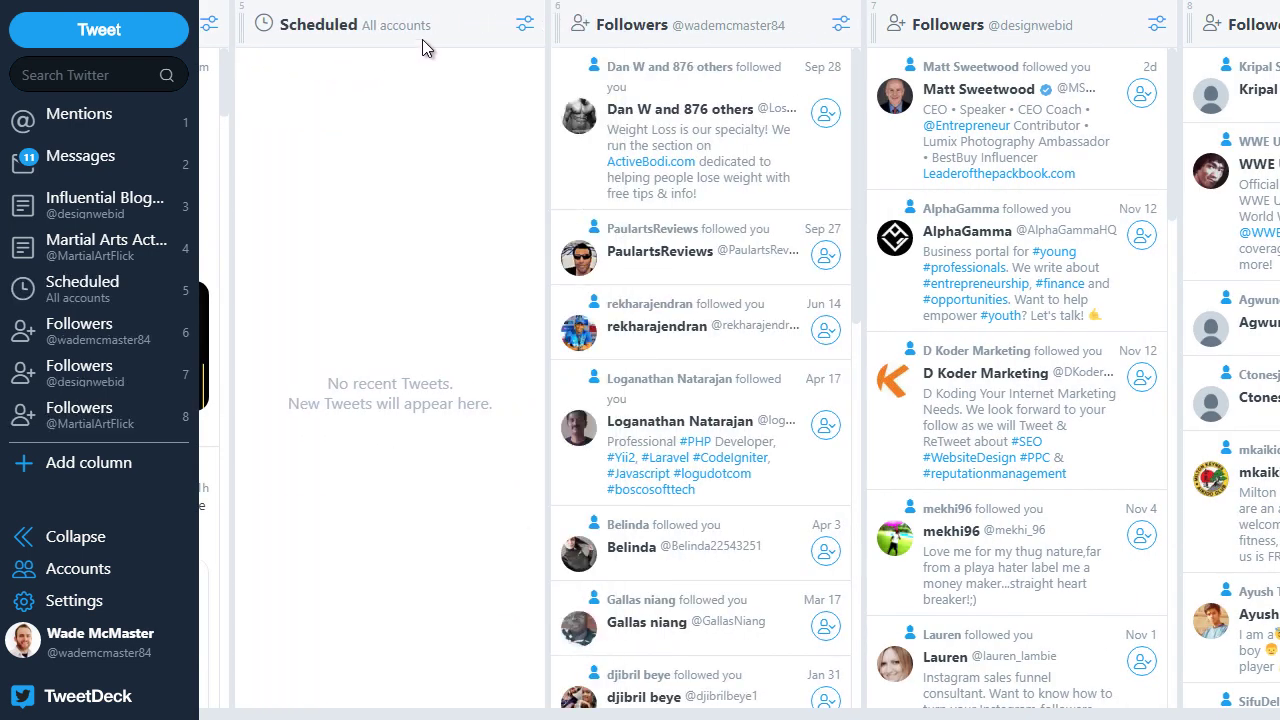
left_click(525, 25)
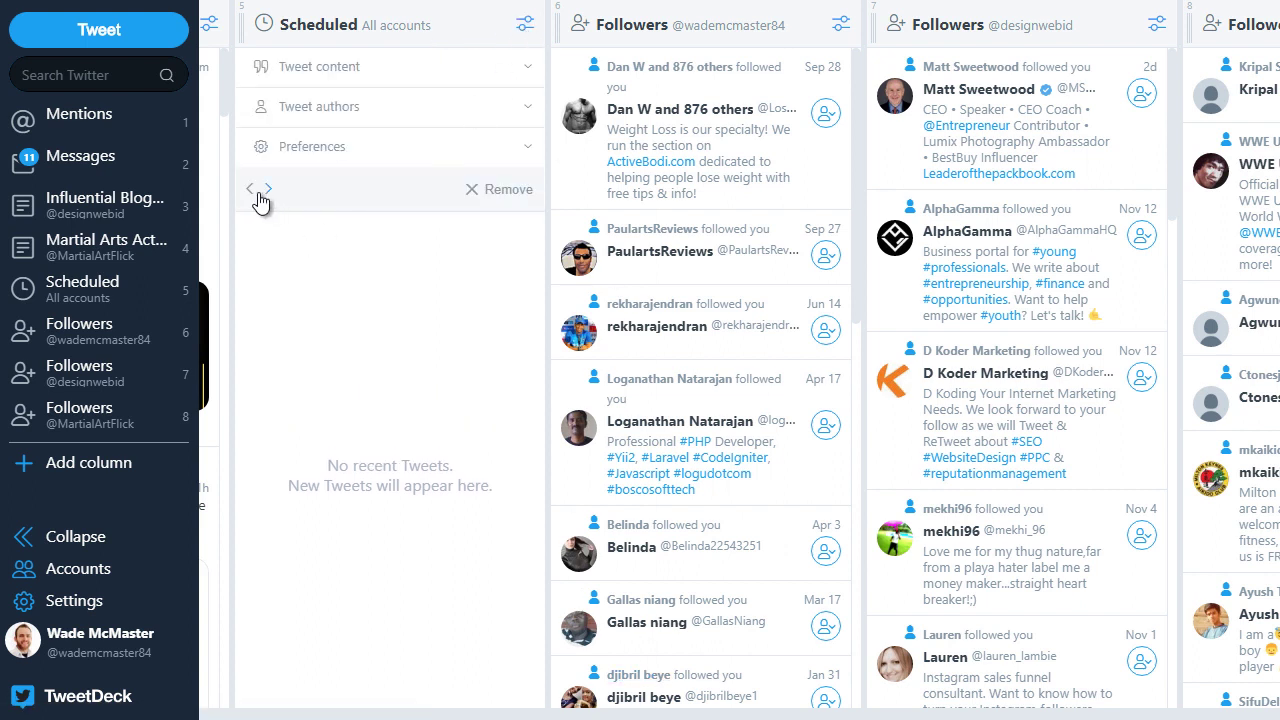
left_click(523, 24)
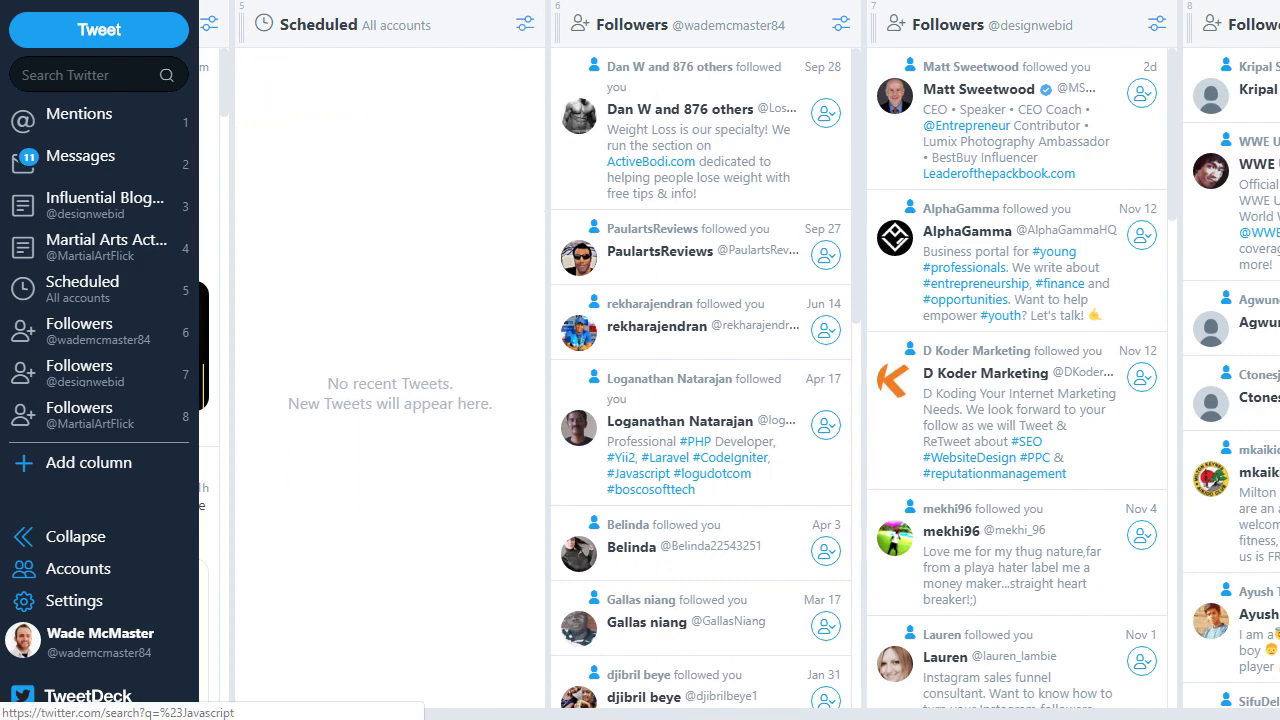
Step: Return to the first column, cancel a Collection column, and add a Trending topics column instead
key("3")
key("1")
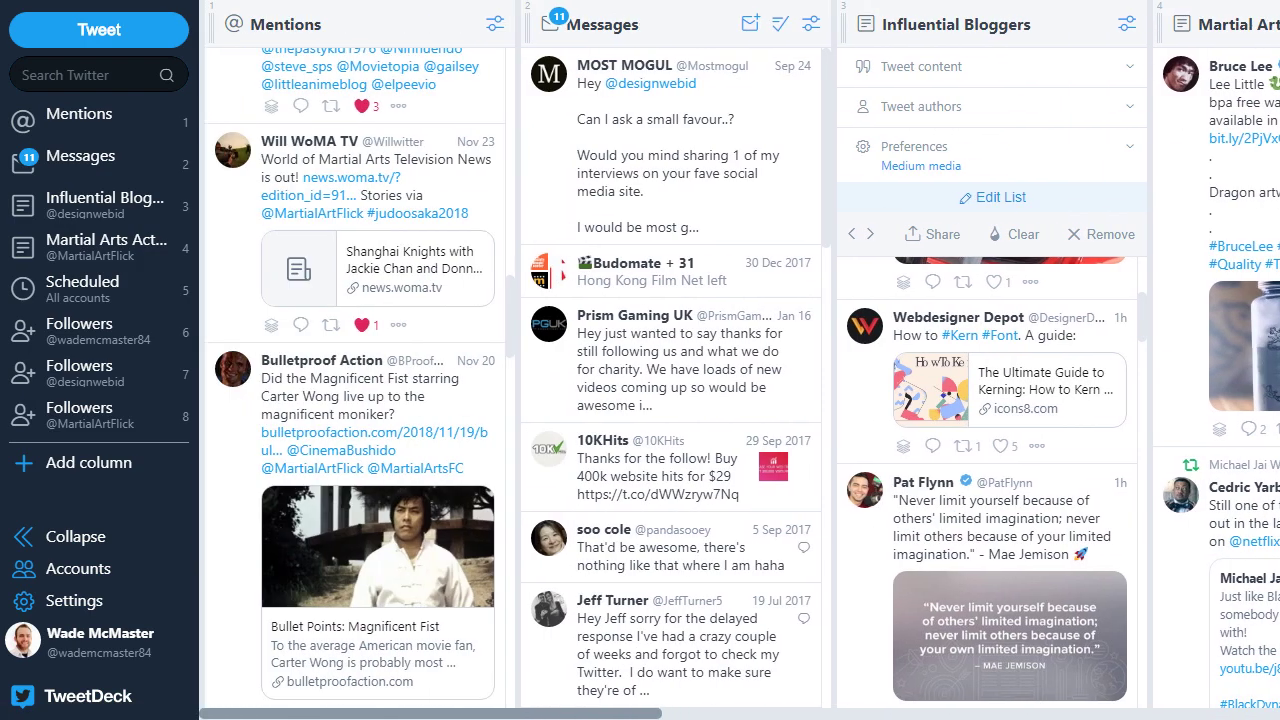
scroll(739, 360, "right", 10)
scroll(739, 360, "left", 9)
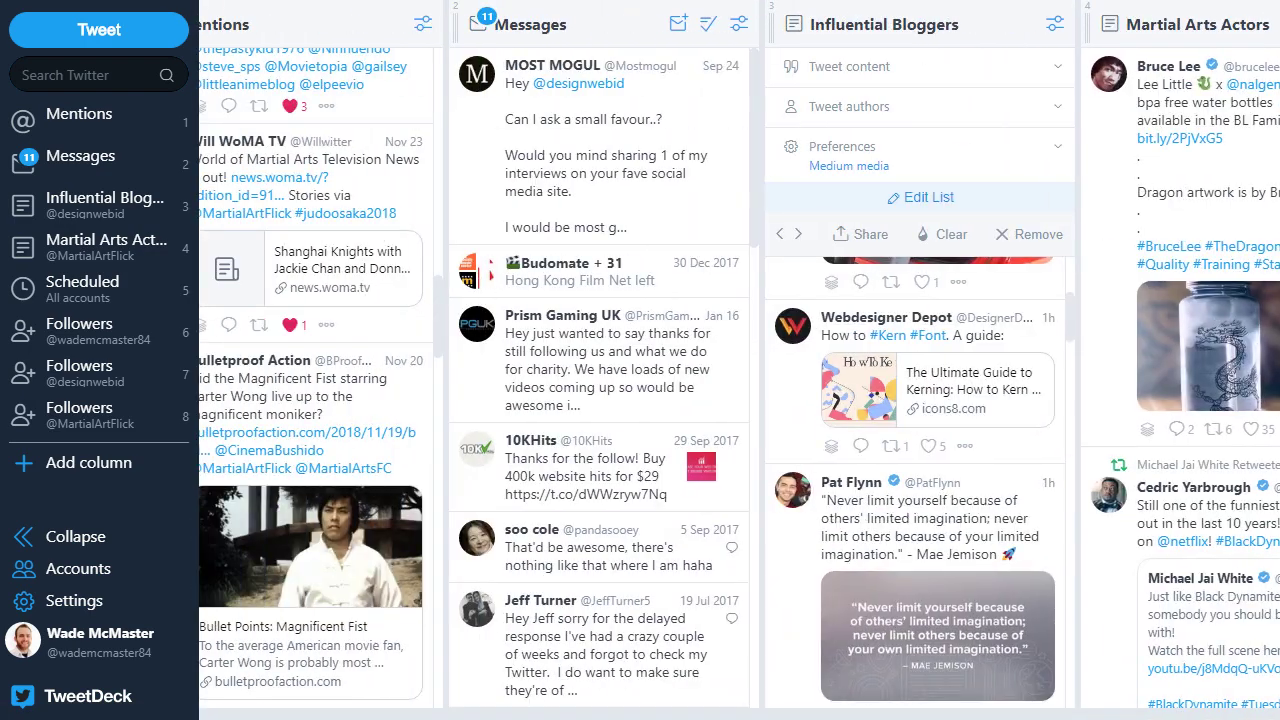
left_click(122, 462)
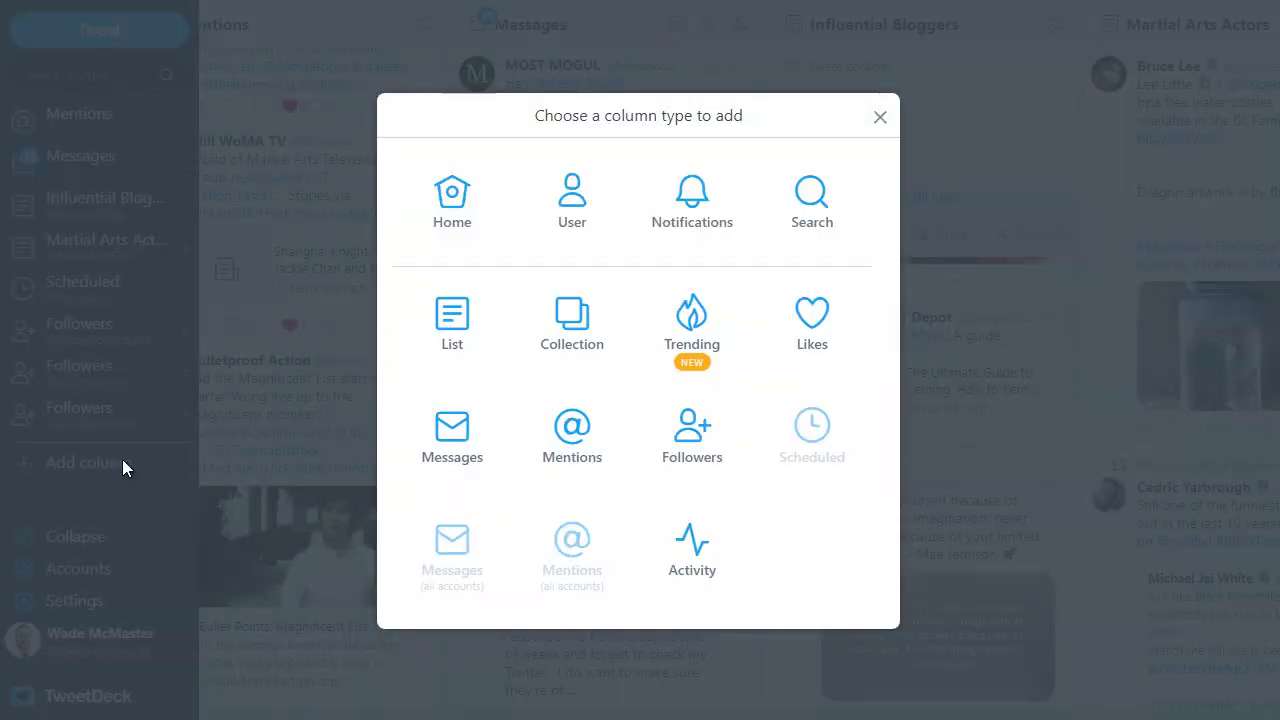
left_click(600, 327)
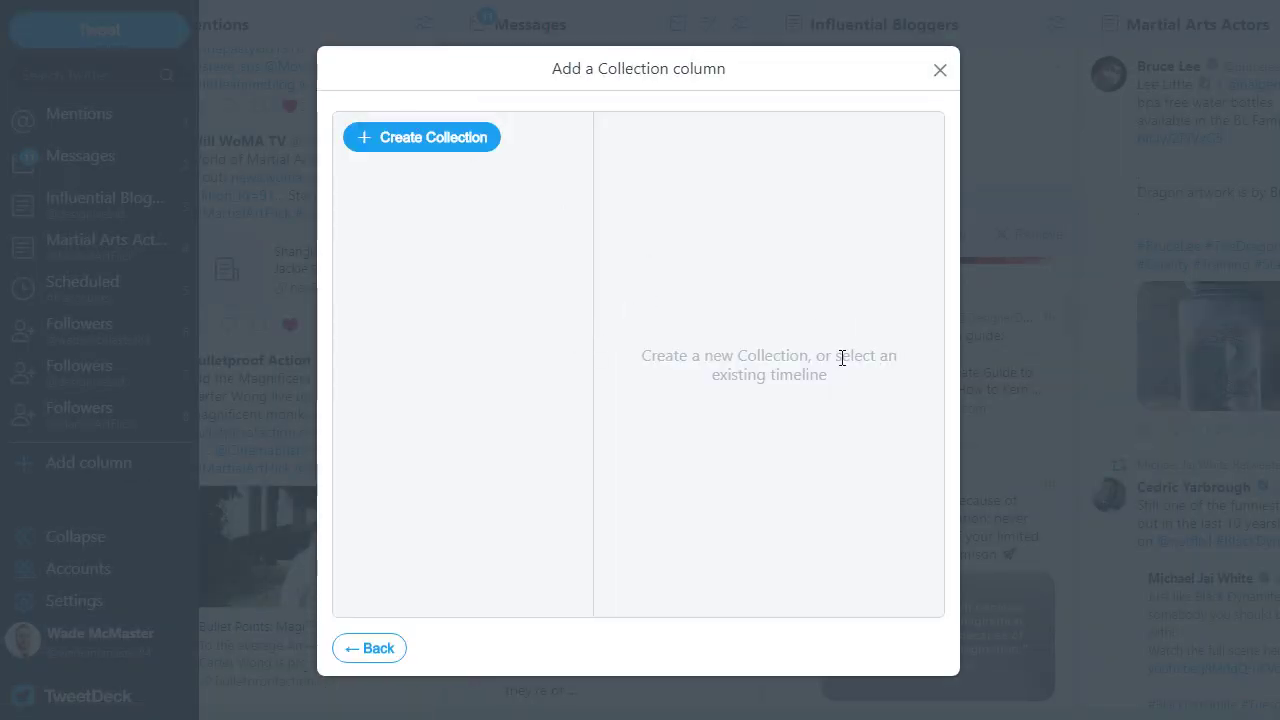
left_click(940, 70)
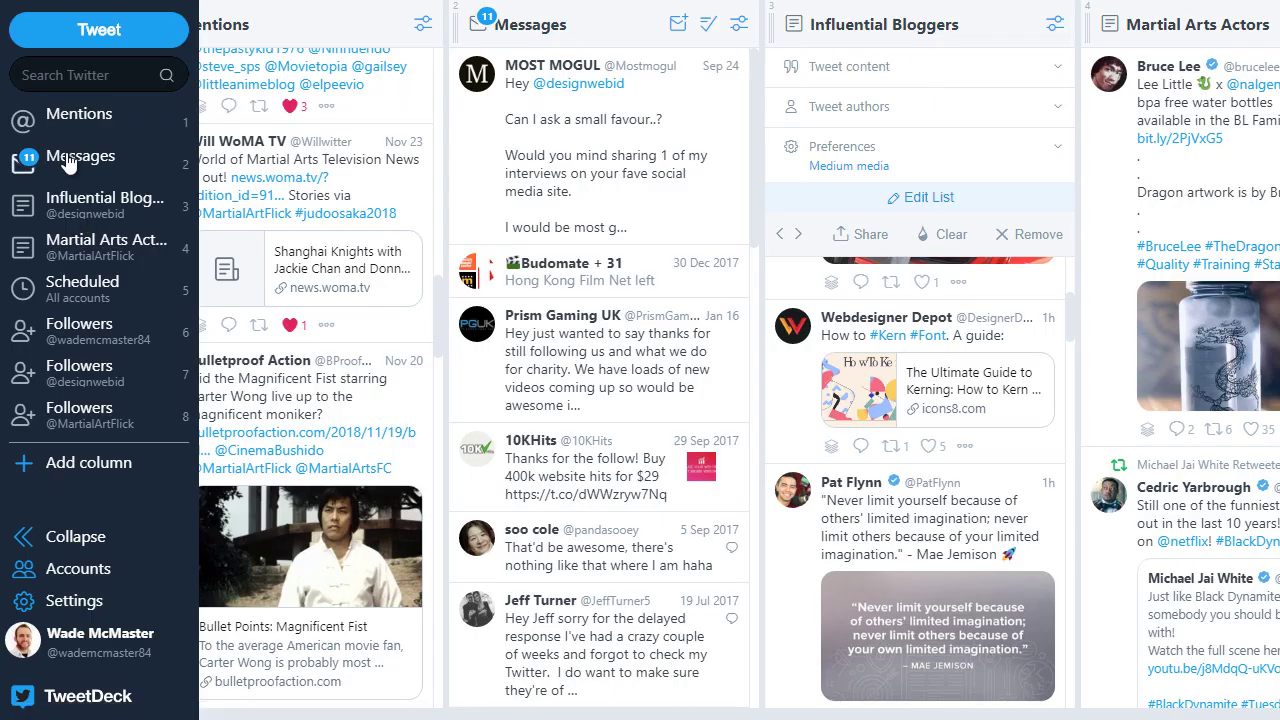
left_click(75, 474)
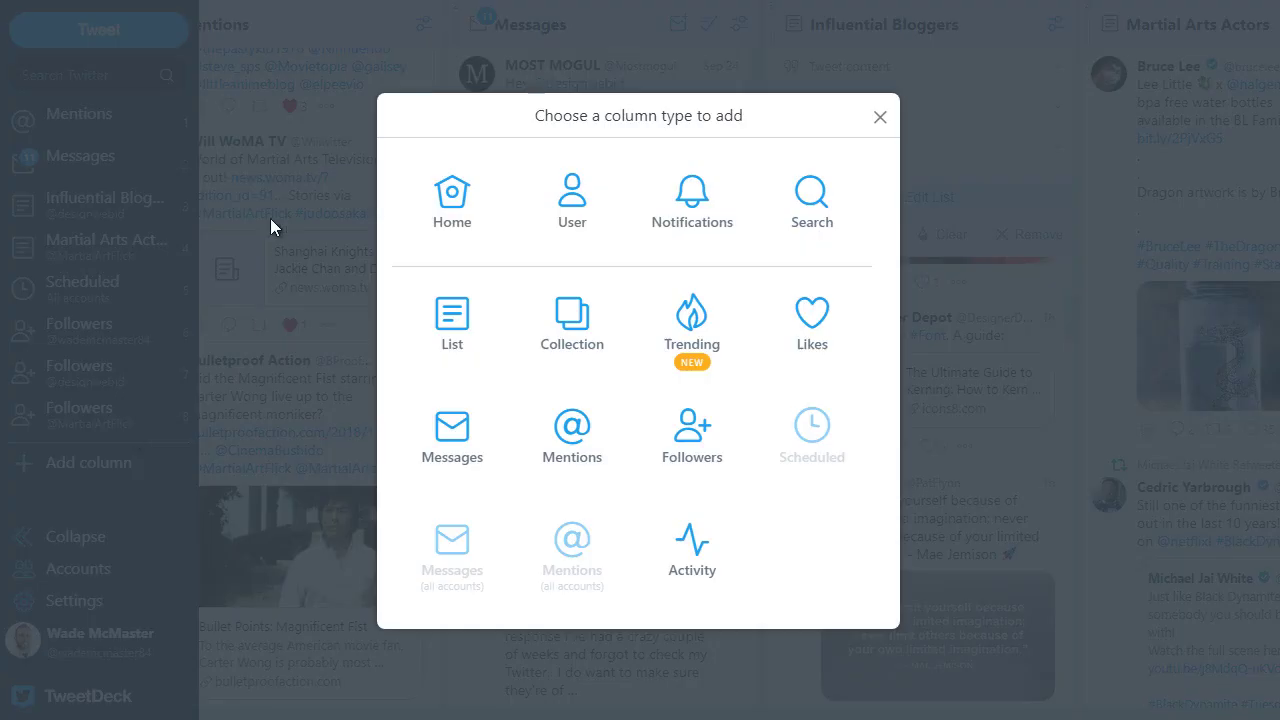
left_click(692, 320)
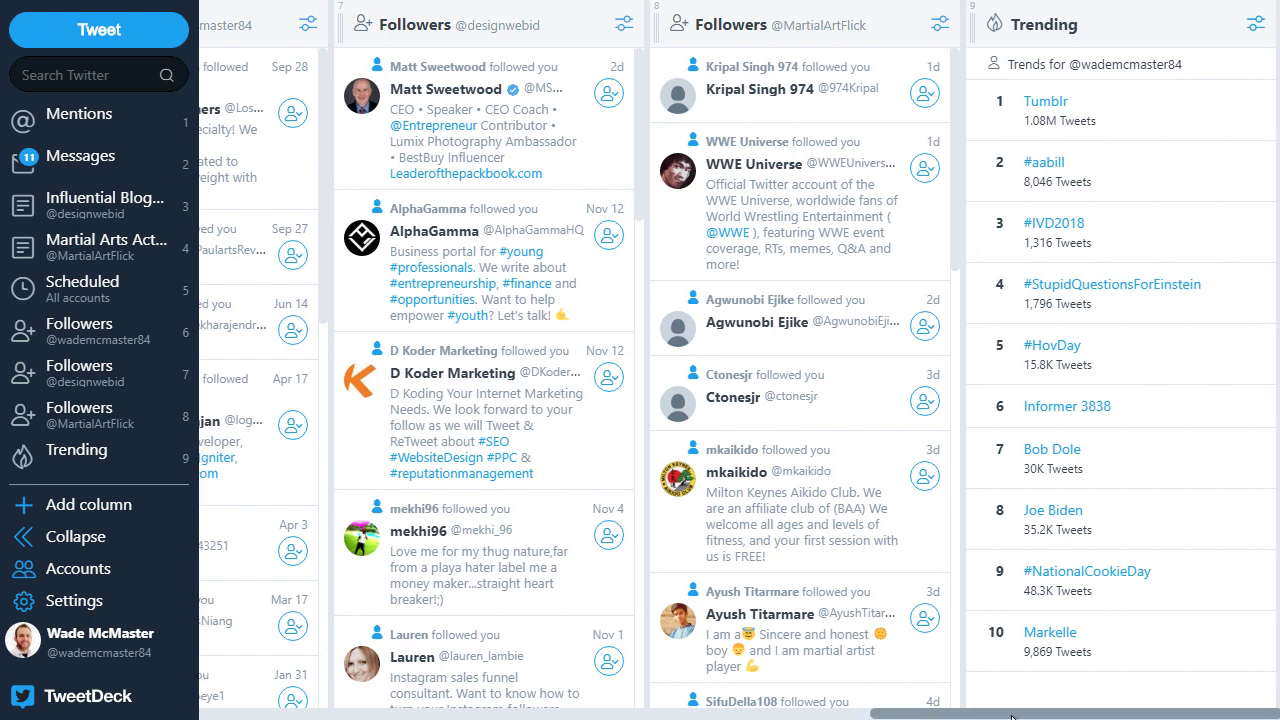
Step: Check the Trending column's trend source and region options, leaving them unchanged
left_click(1255, 23)
left_click(1124, 72)
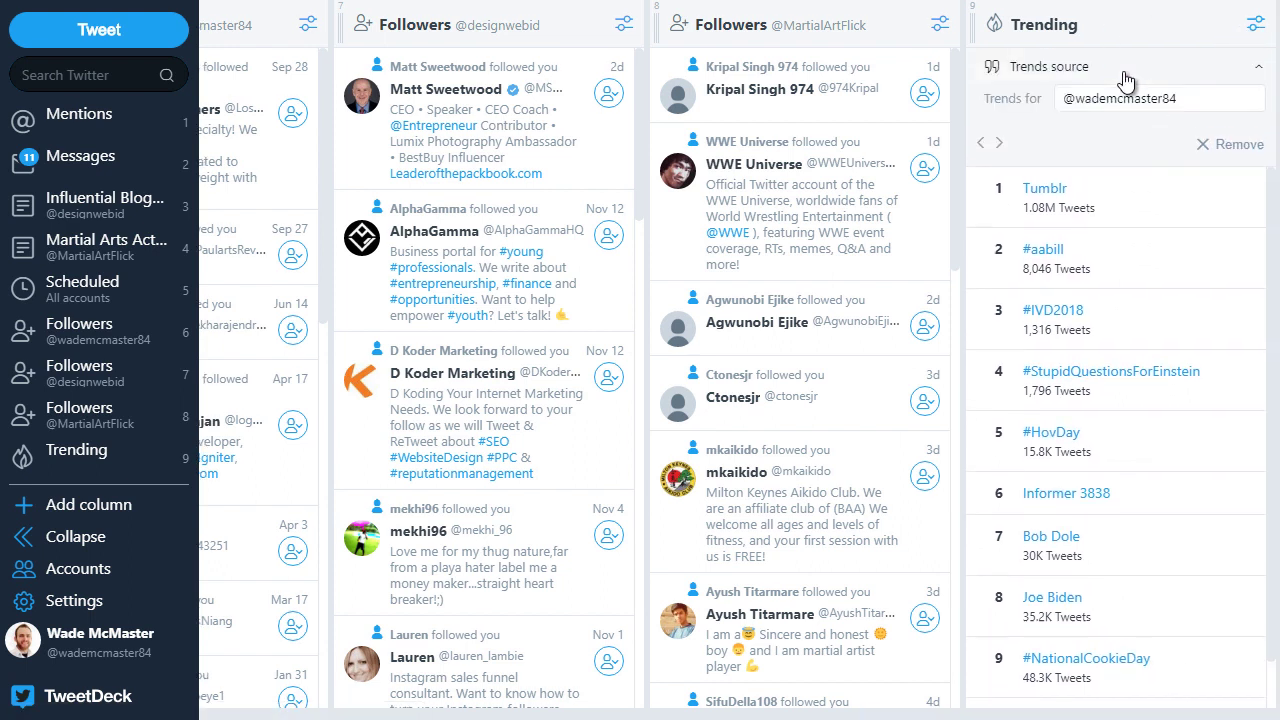
left_click(1193, 97)
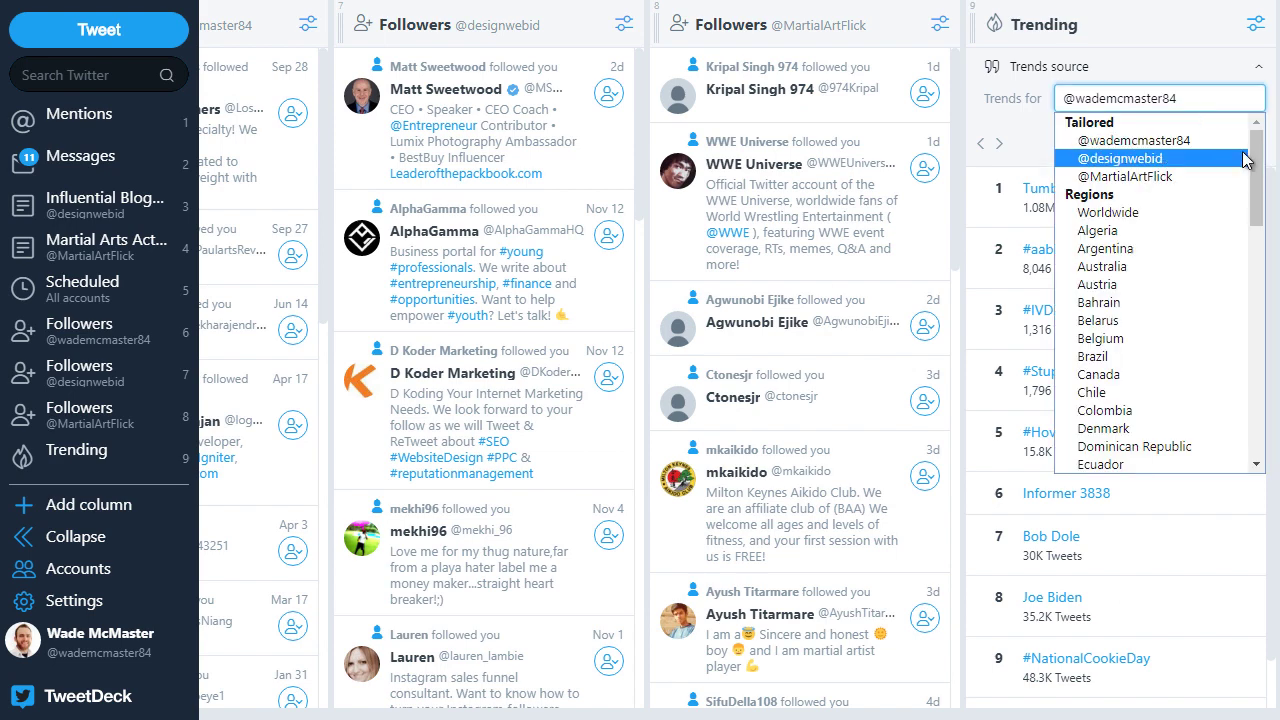
left_click_drag(1256, 210, 1256, 160)
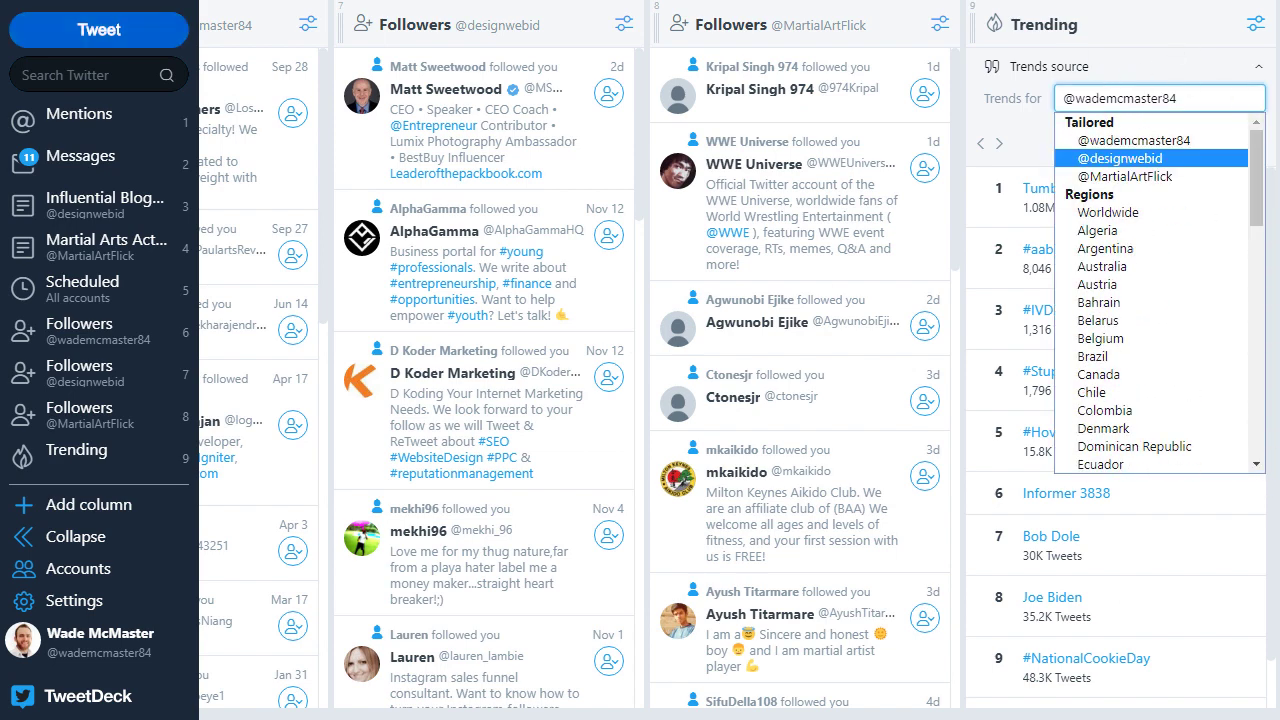
left_click(1012, 445)
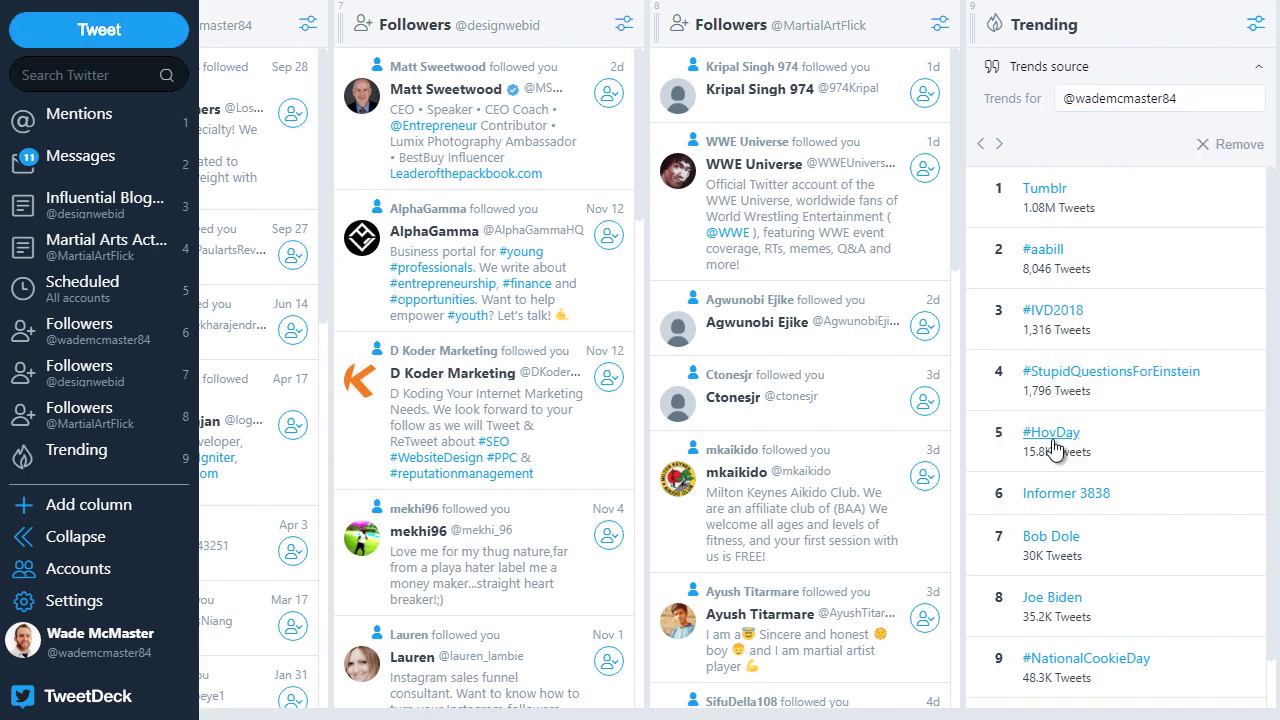
Step: Open the #HovDay trend as a search column and change its query to #wordpress
left_click(1054, 438)
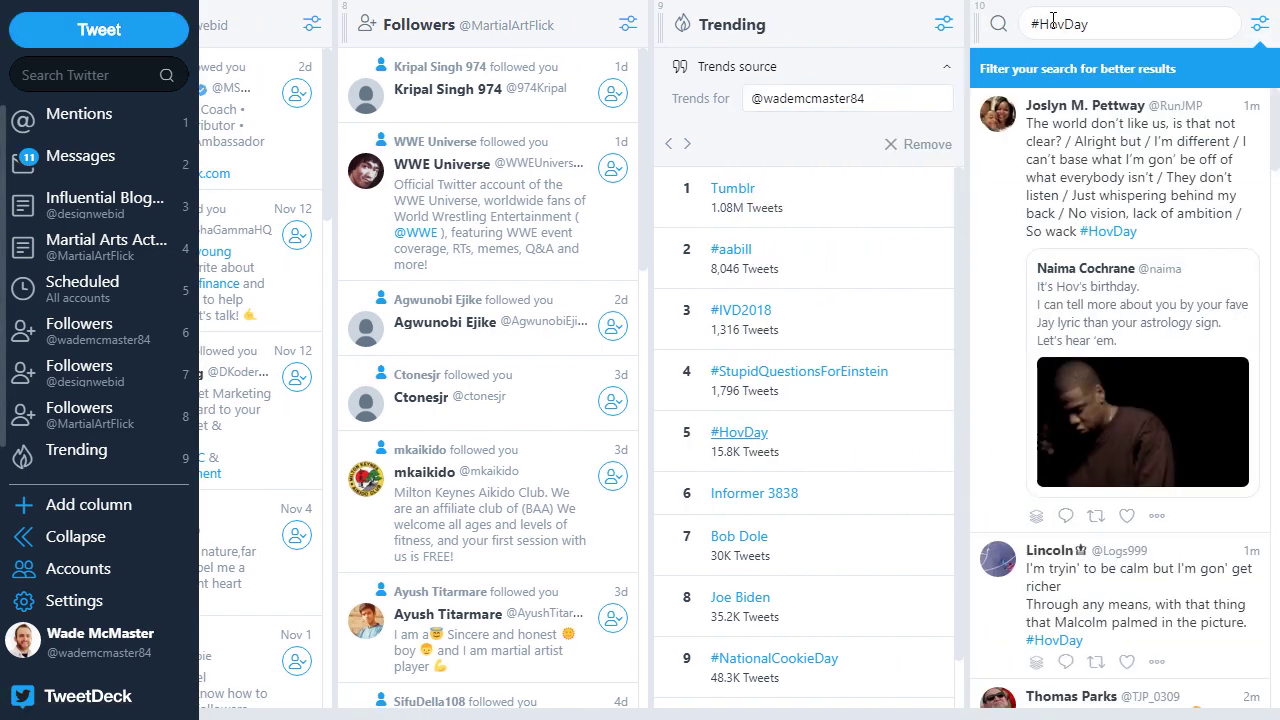
left_click(1134, 18)
double_click(1050, 24)
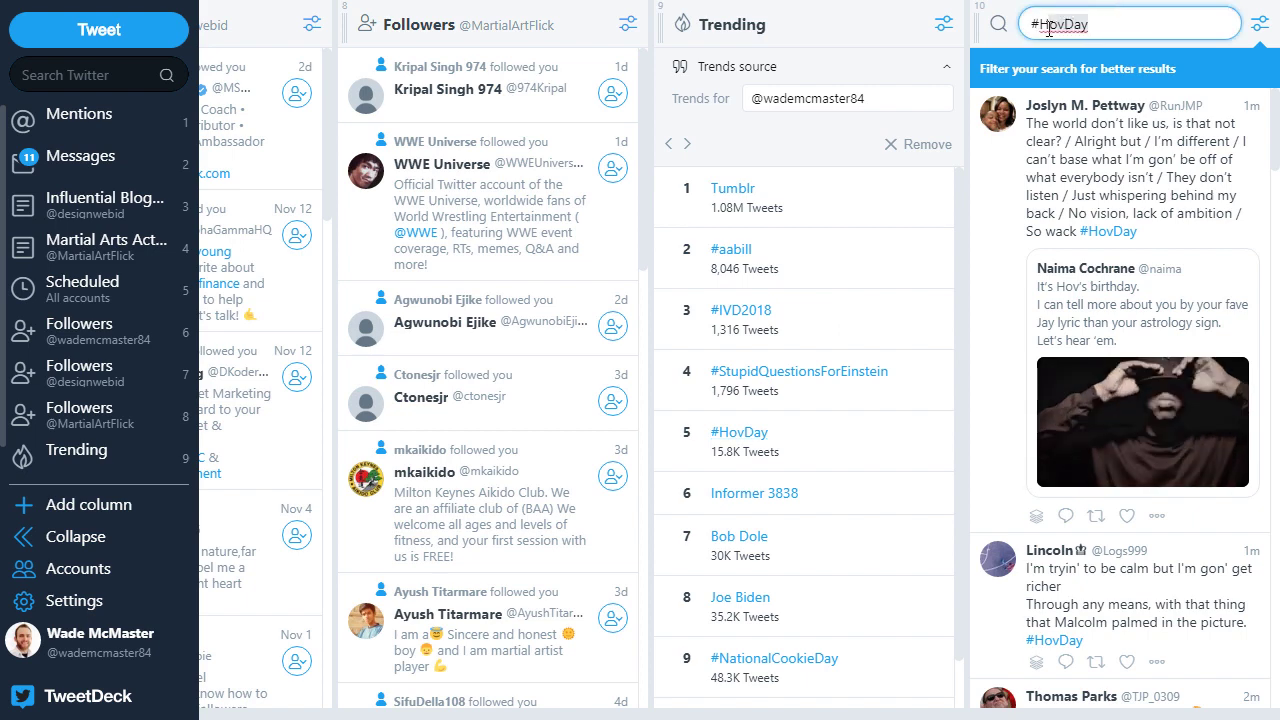
type("wordpress")
key("Return")
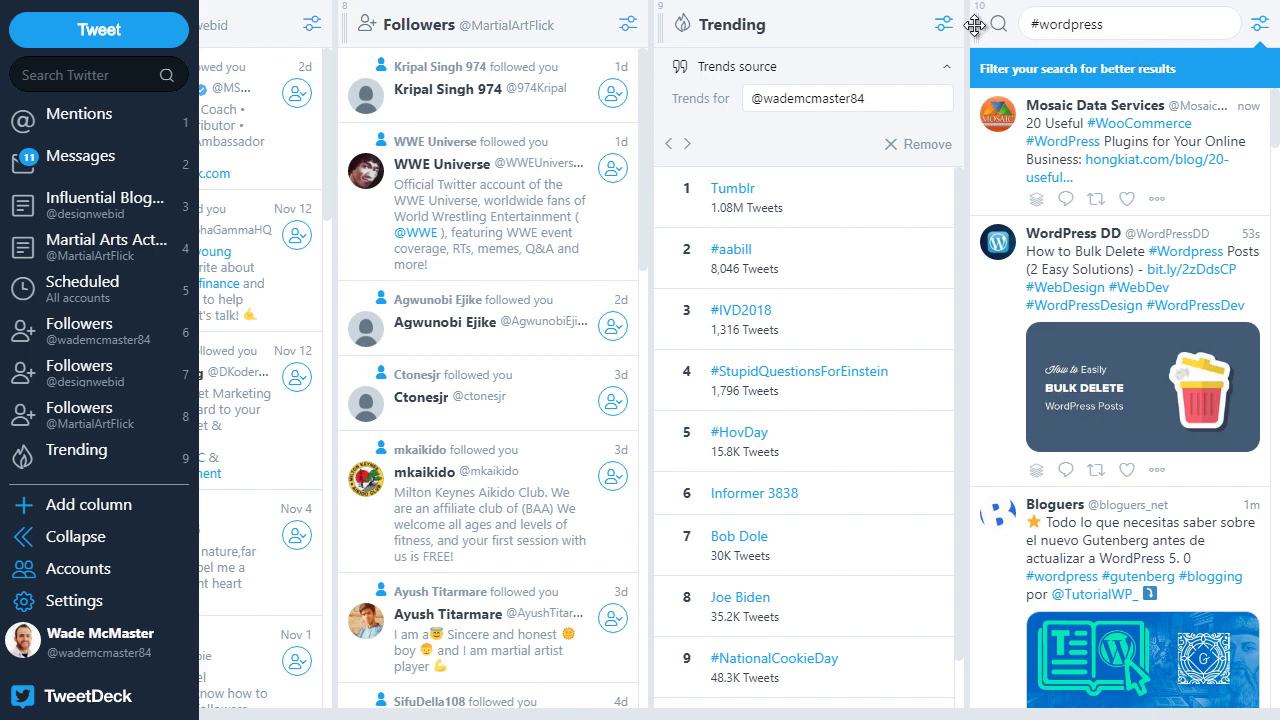
Step: Move the #wordpress column four places left, right after Scheduled, and re-run its search
left_click(1262, 26)
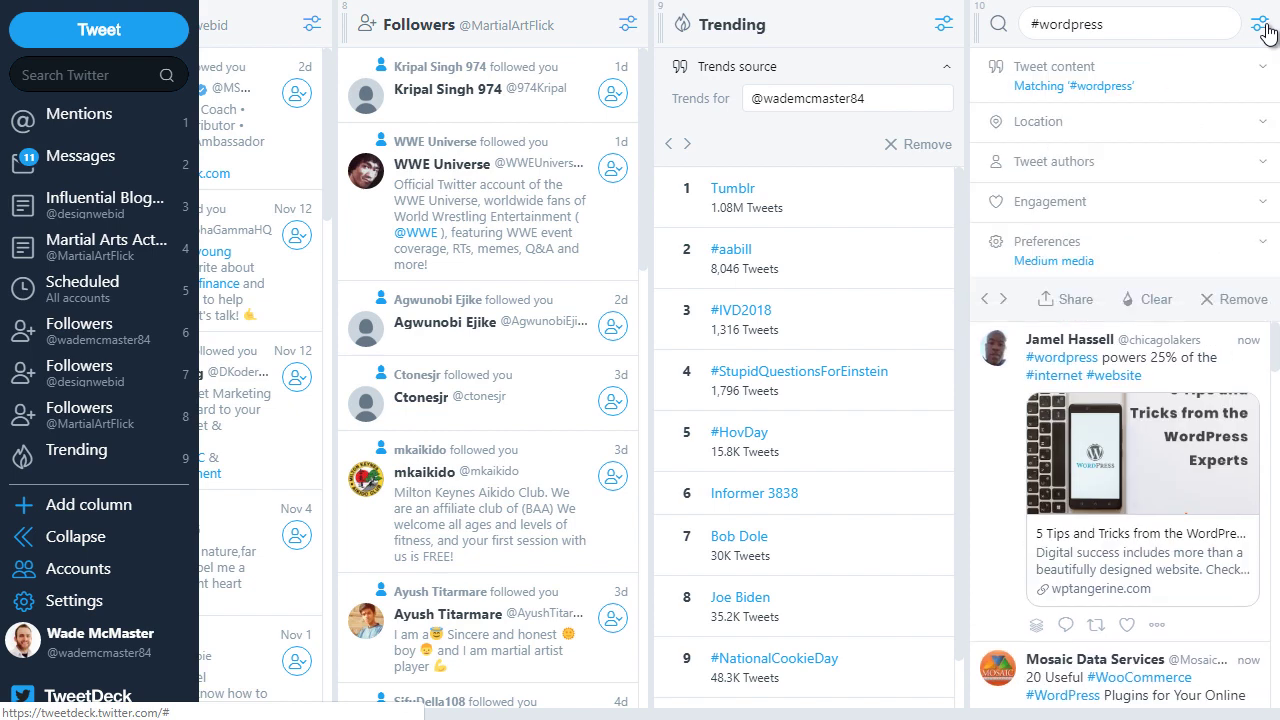
left_click(985, 299)
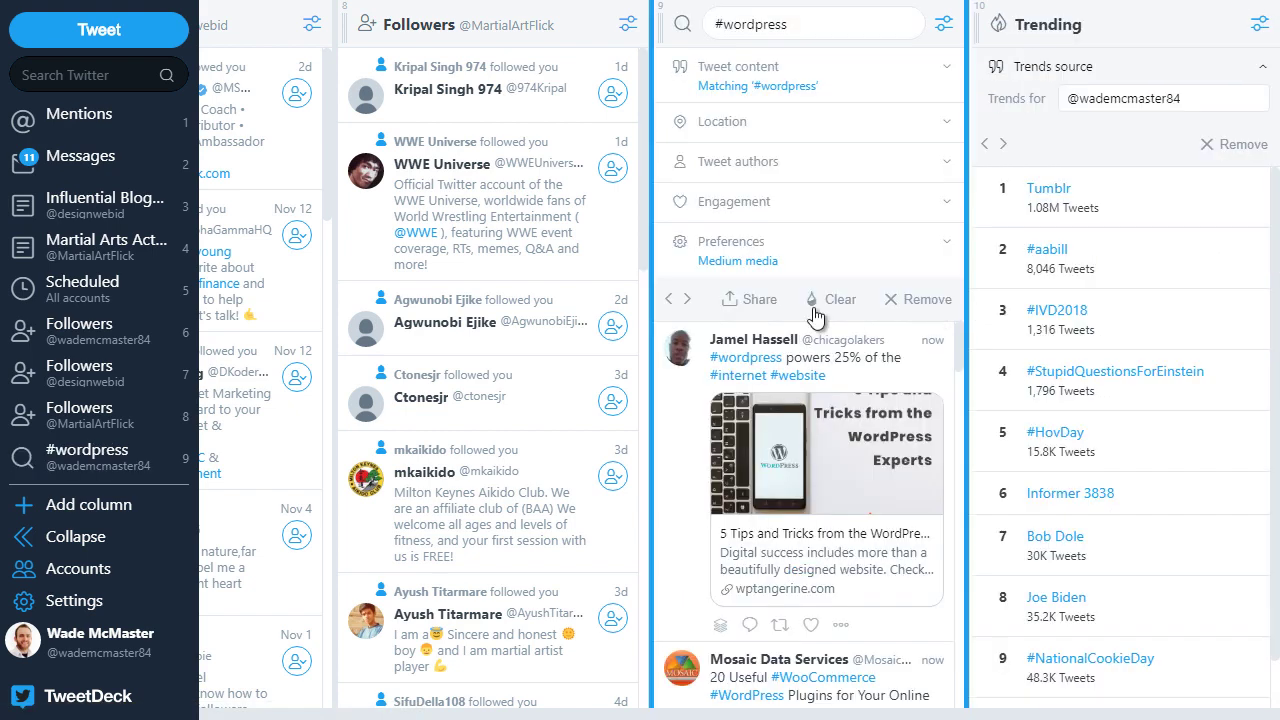
left_click(668, 299)
left_click(399, 303)
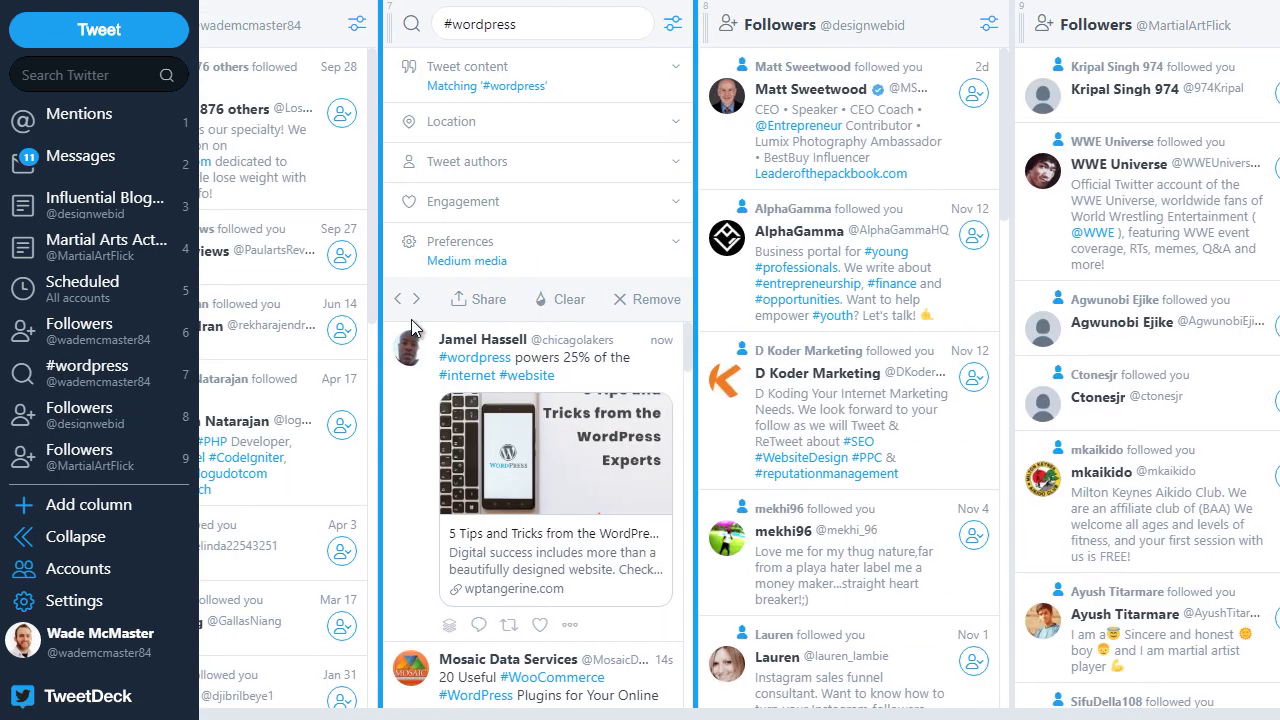
left_click(399, 304)
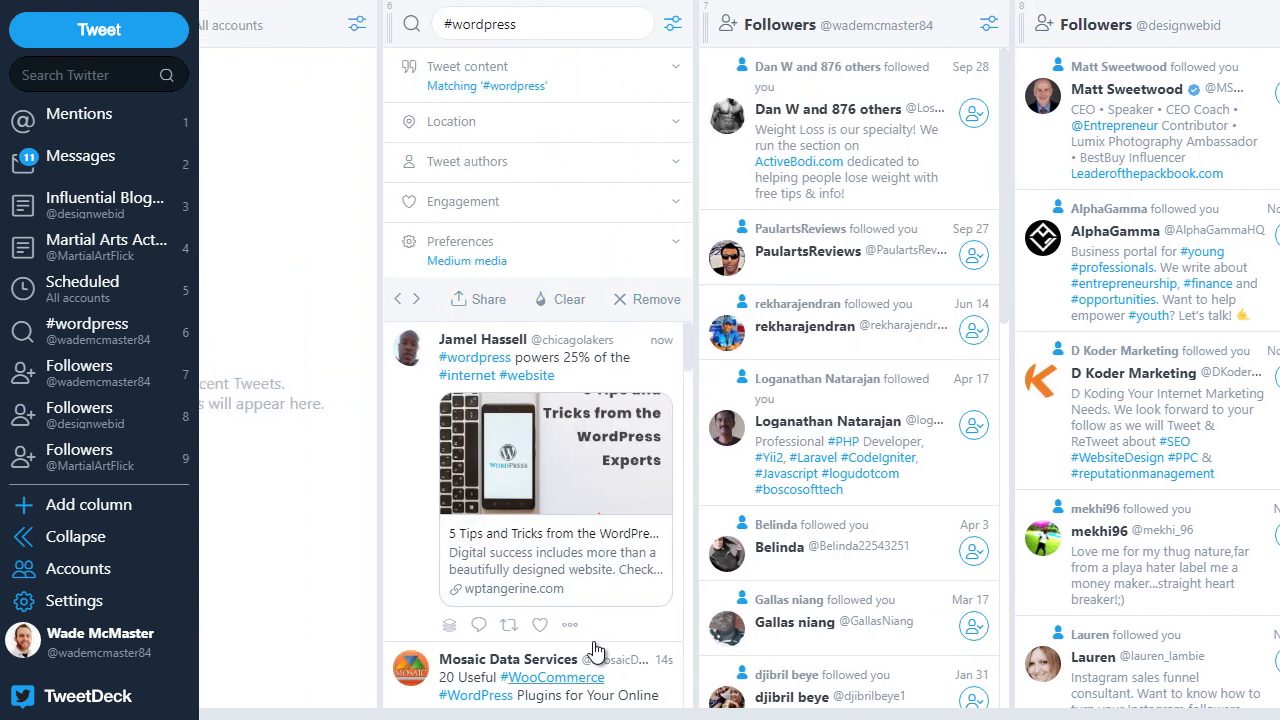
left_click(549, 14)
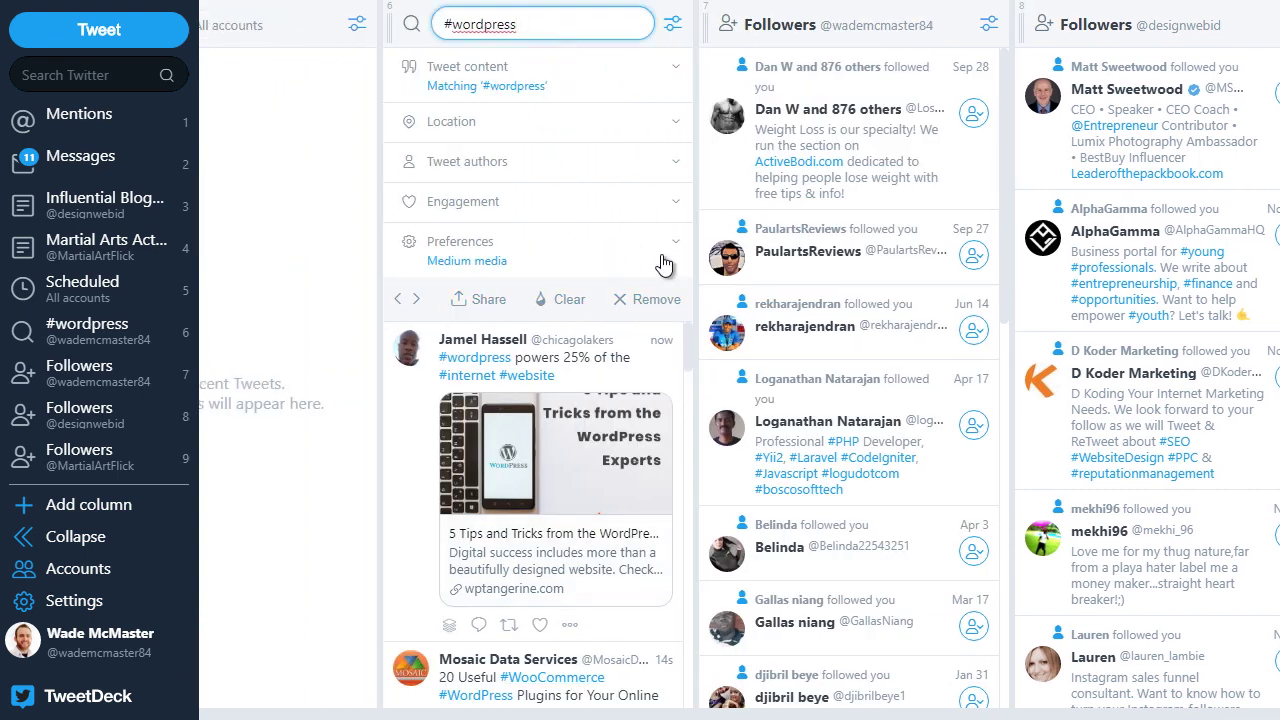
key("Return")
left_click_drag(714, 713, 276, 713)
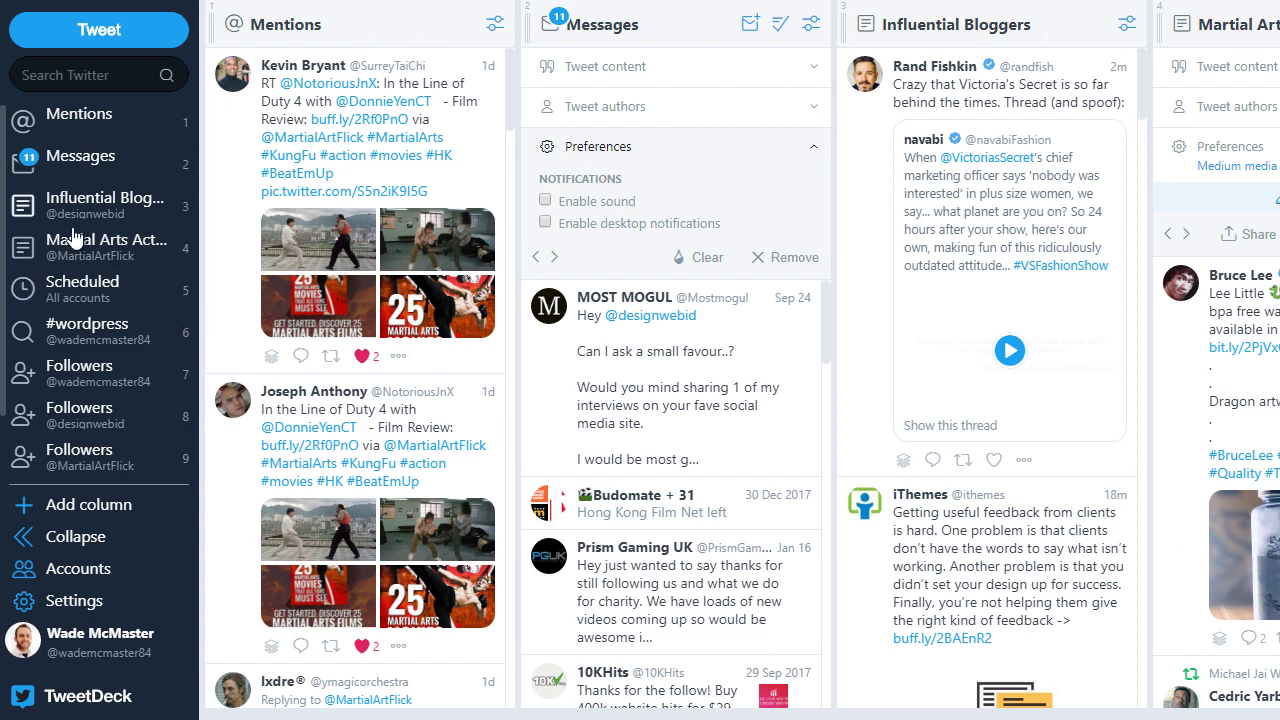
Step: Open the 'Choose a column type to add' dialog from the sidebar's Add column button
mouse_move(244, 716)
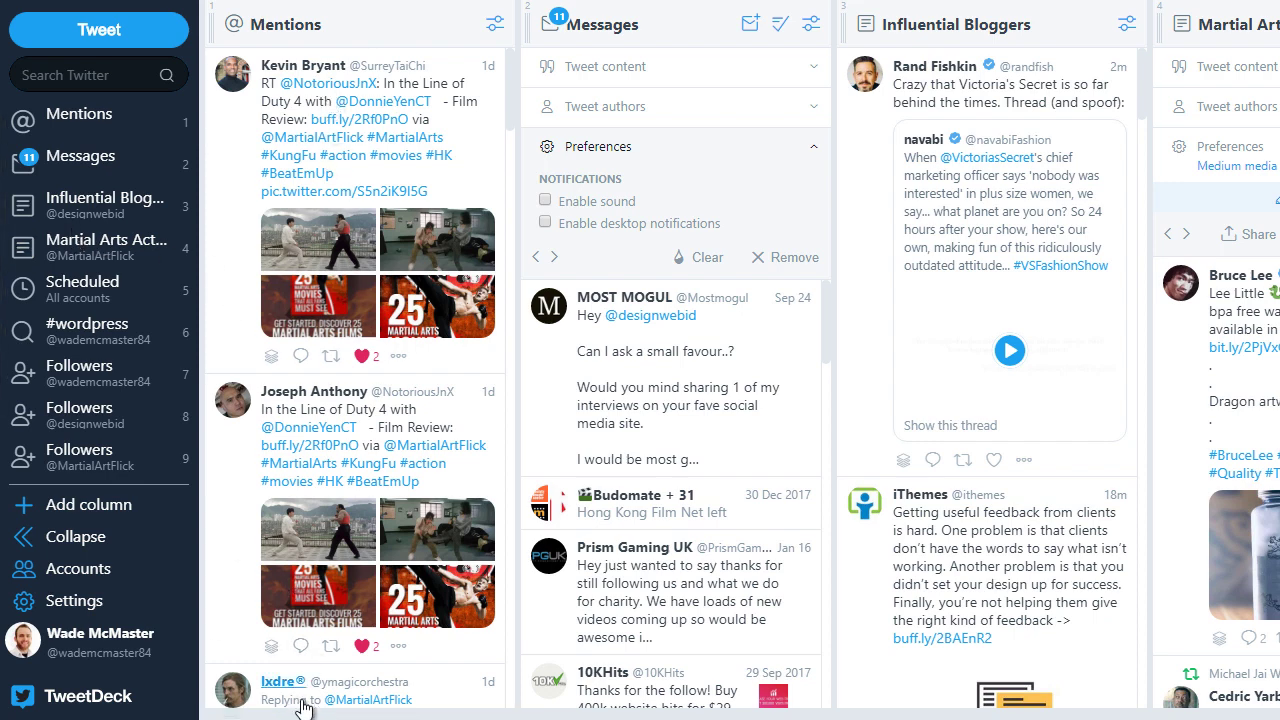
mouse_move(306, 714)
left_mouse_down()
mouse_move(1095, 717)
mouse_move(330, 717)
left_mouse_up()
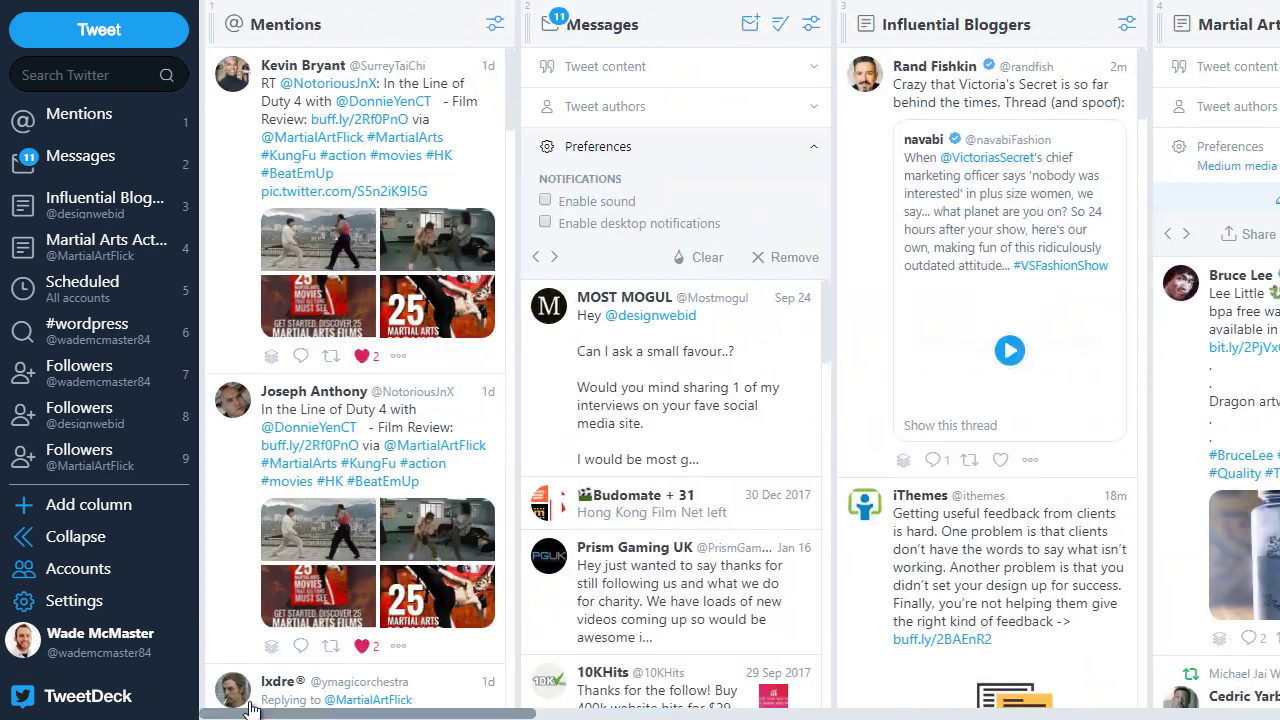
left_click(90, 507)
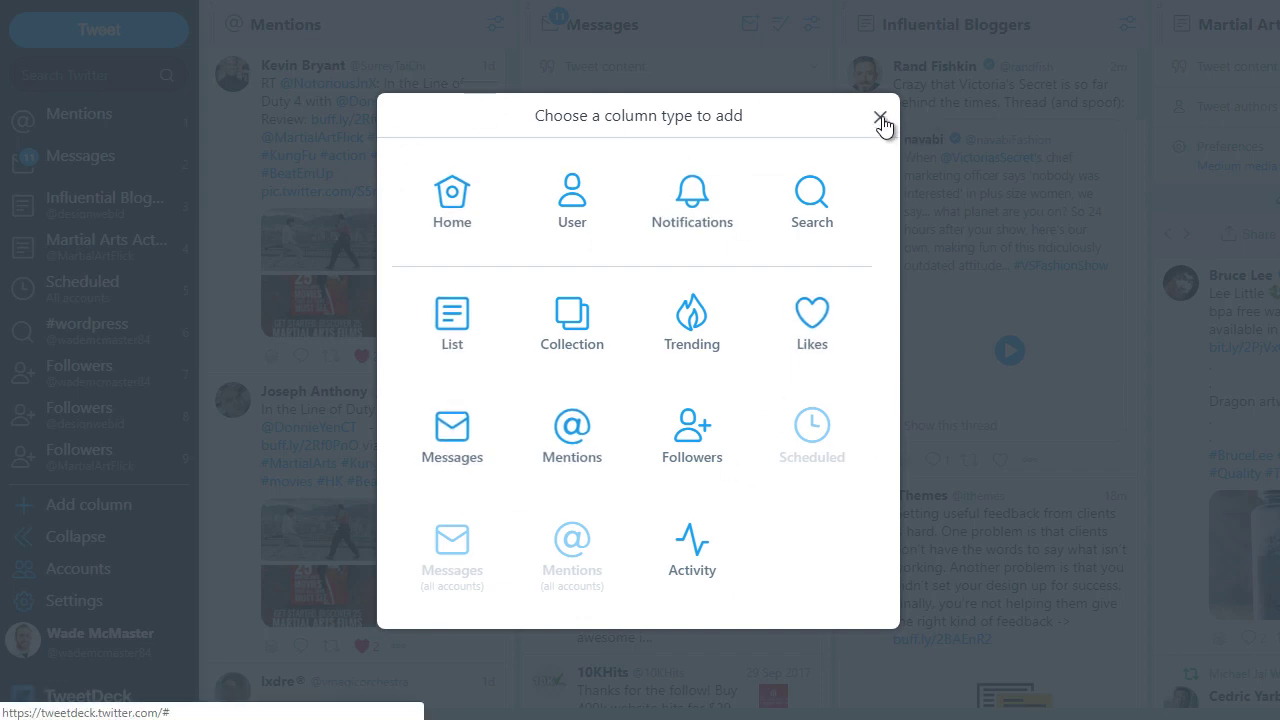
Step: Add a User column for the Design Web Identity account at the end of the deck
left_click(579, 200)
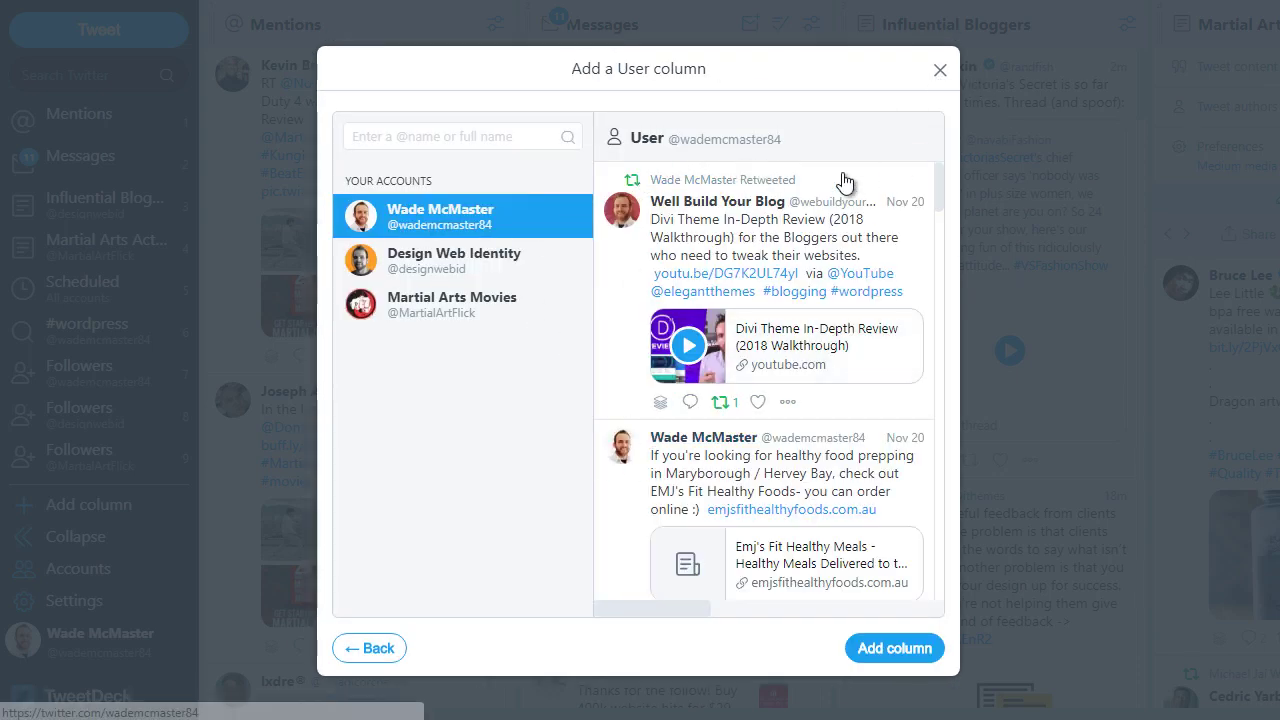
left_click(940, 72)
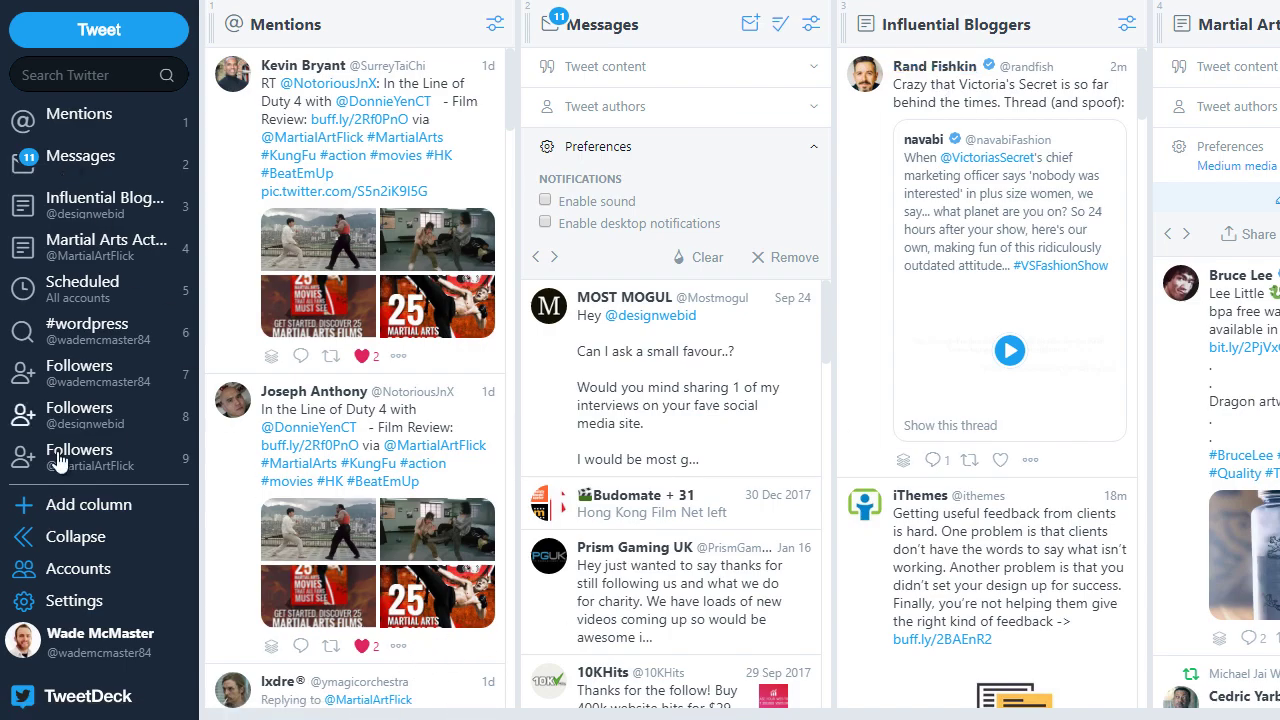
left_click(77, 506)
left_click(565, 210)
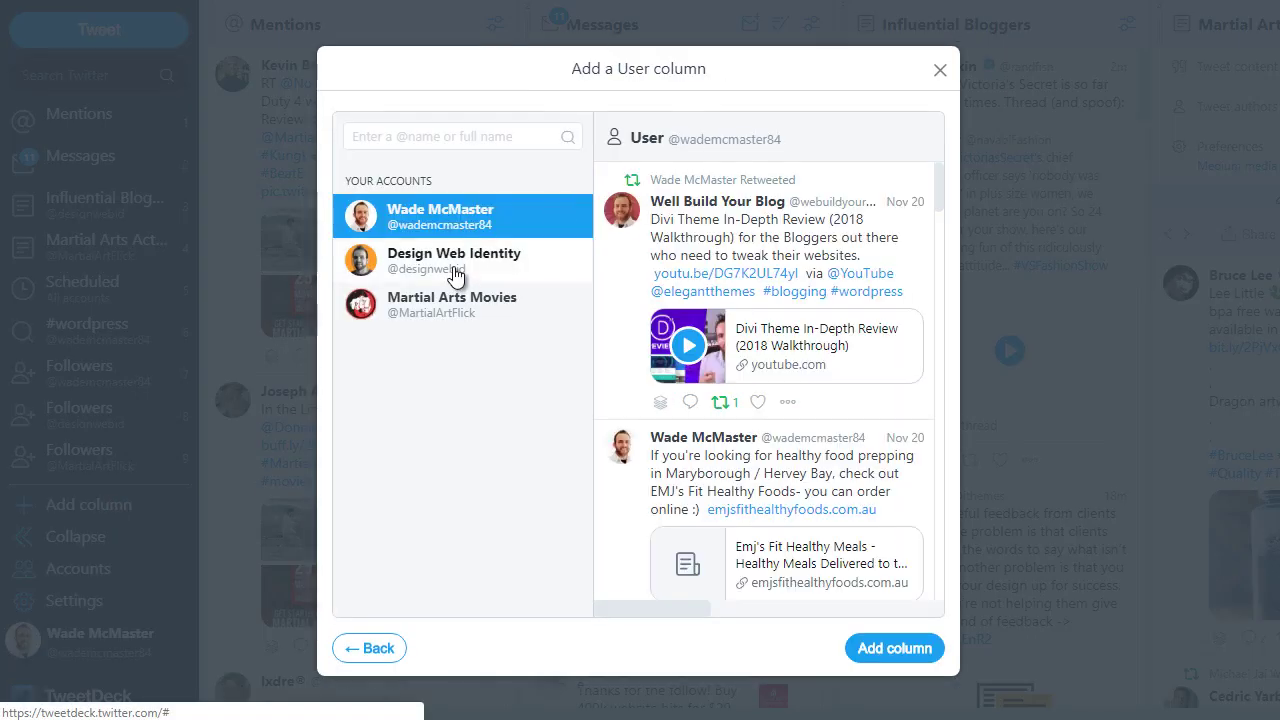
left_click(534, 268)
left_click(911, 656)
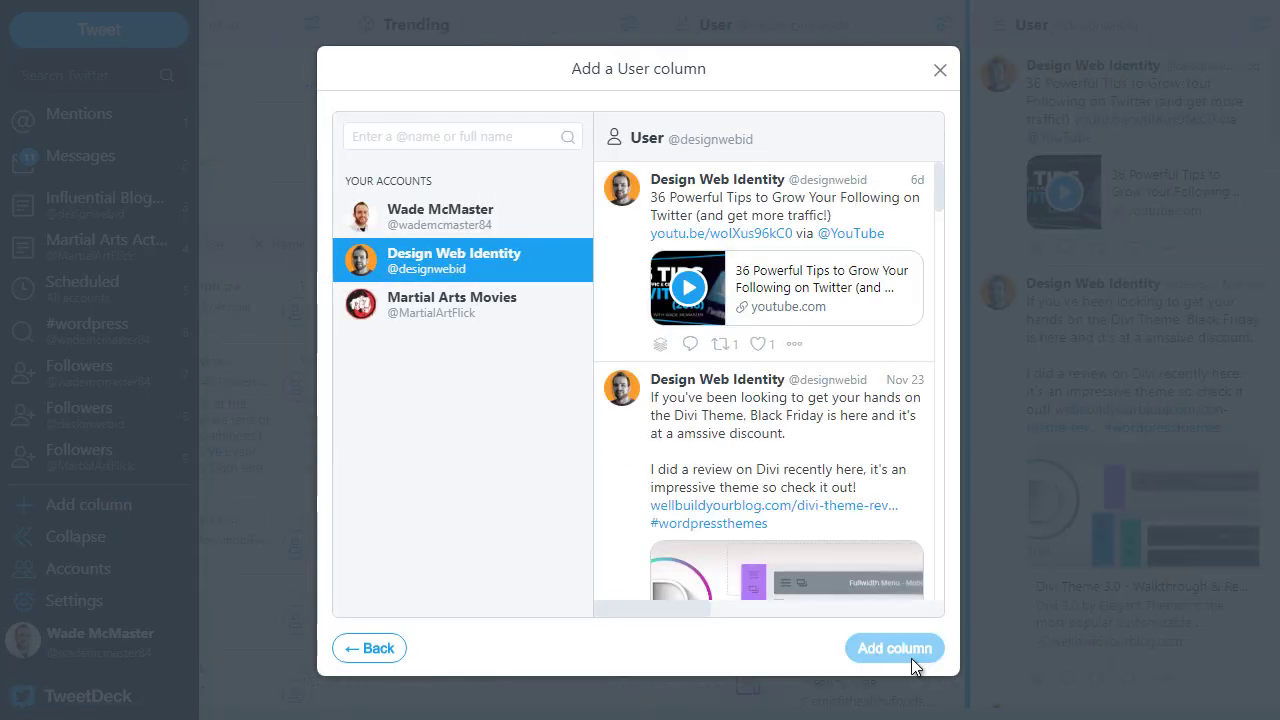
left_click(940, 72)
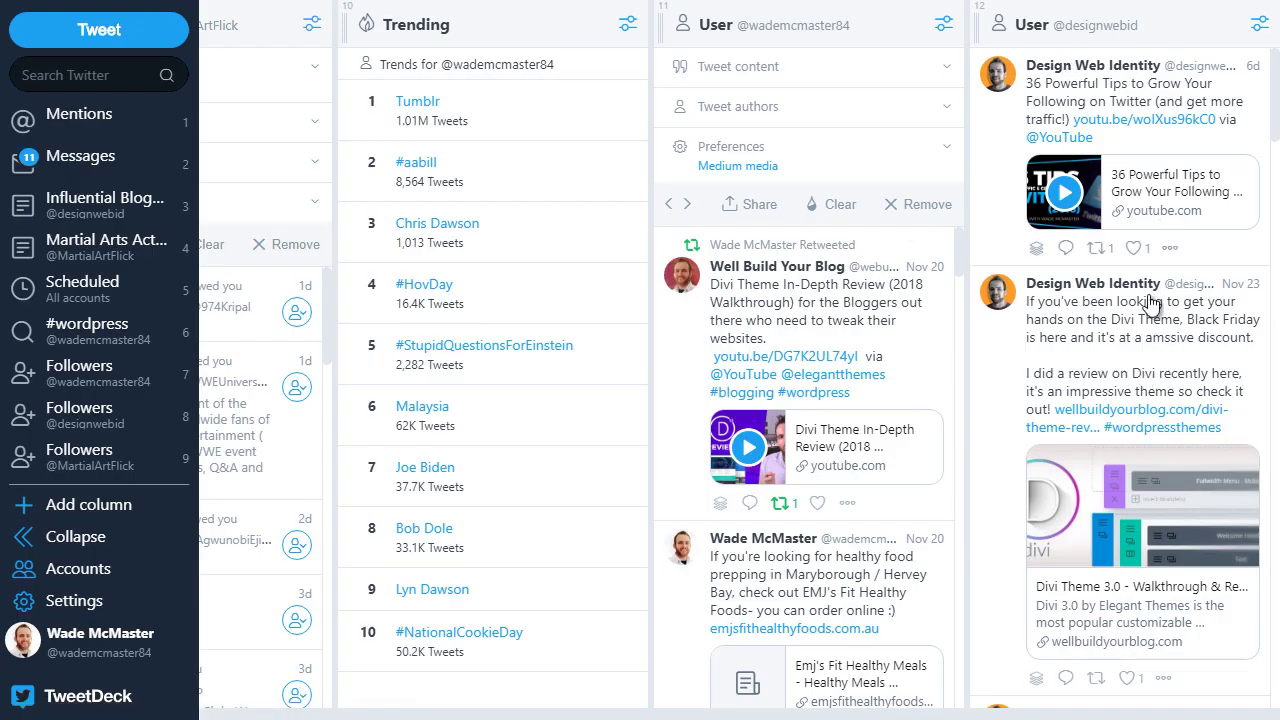
scroll(1160, 300, "down", 5)
scroll(1230, 330, "up", 4)
scroll(1252, 118, "up", 2)
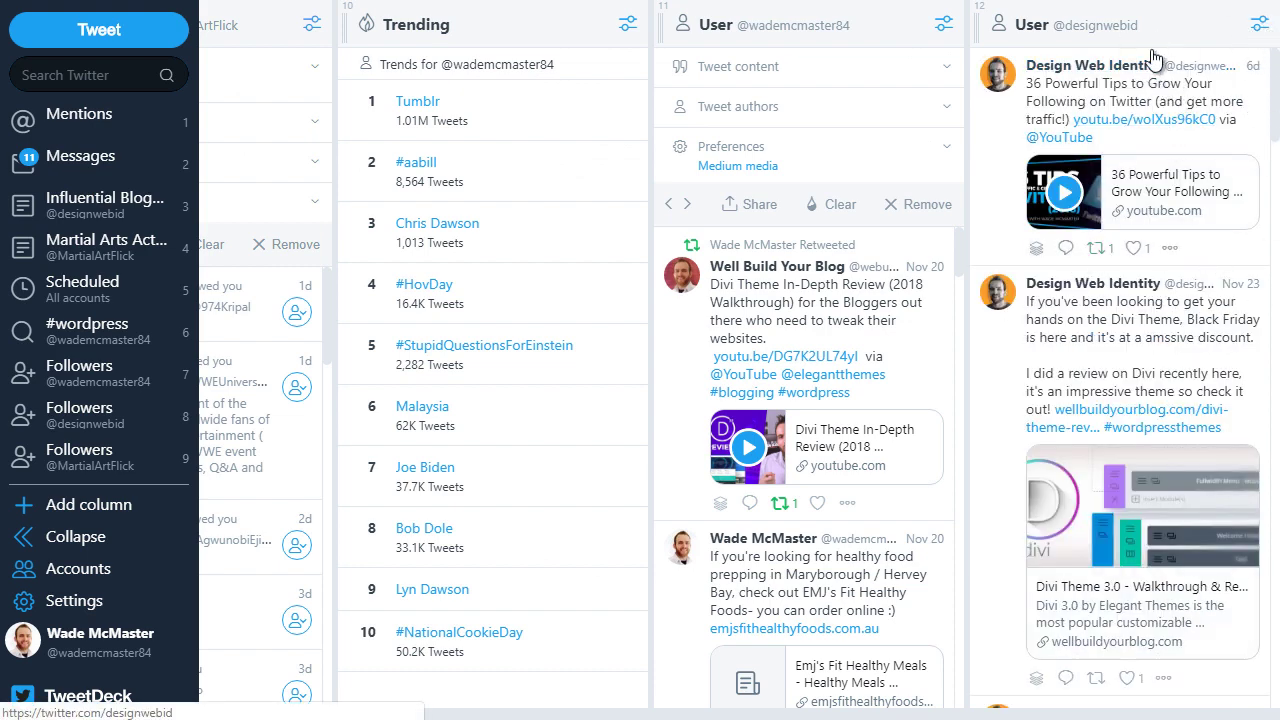
Step: Check the Design Web Identity column's Tweet authors filter options, then remove the column
left_click(1257, 37)
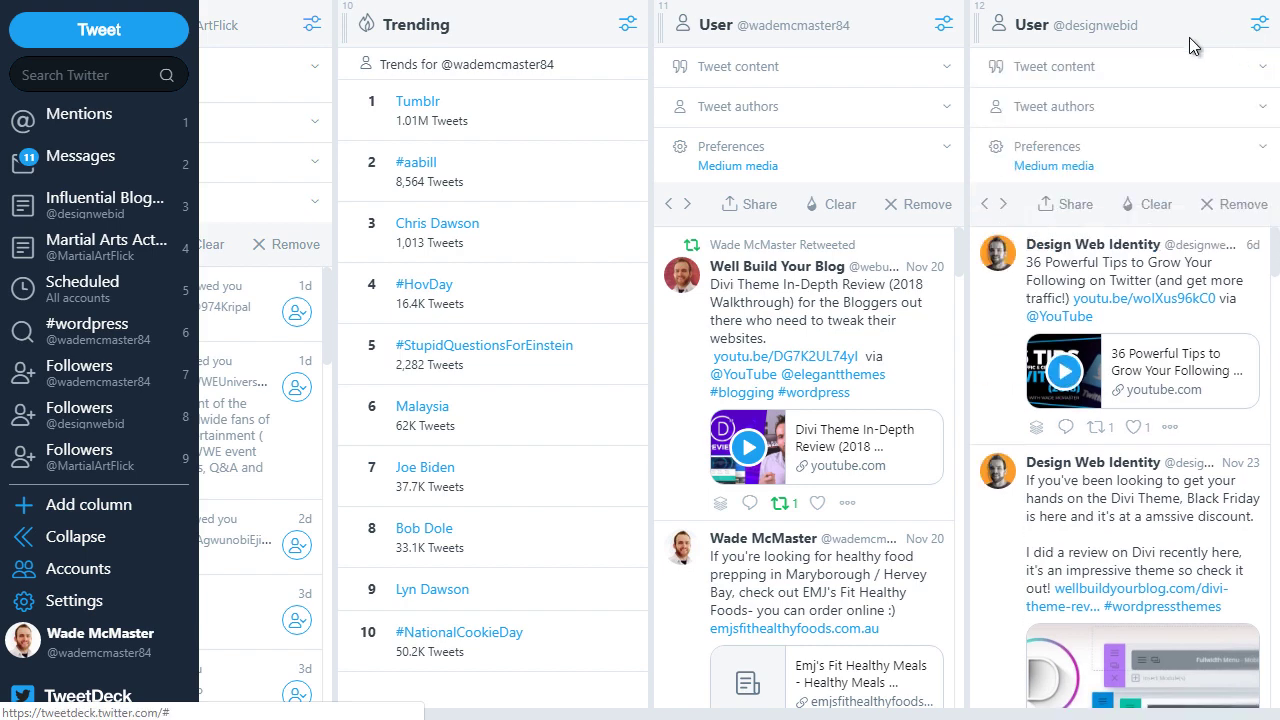
left_click(1140, 114)
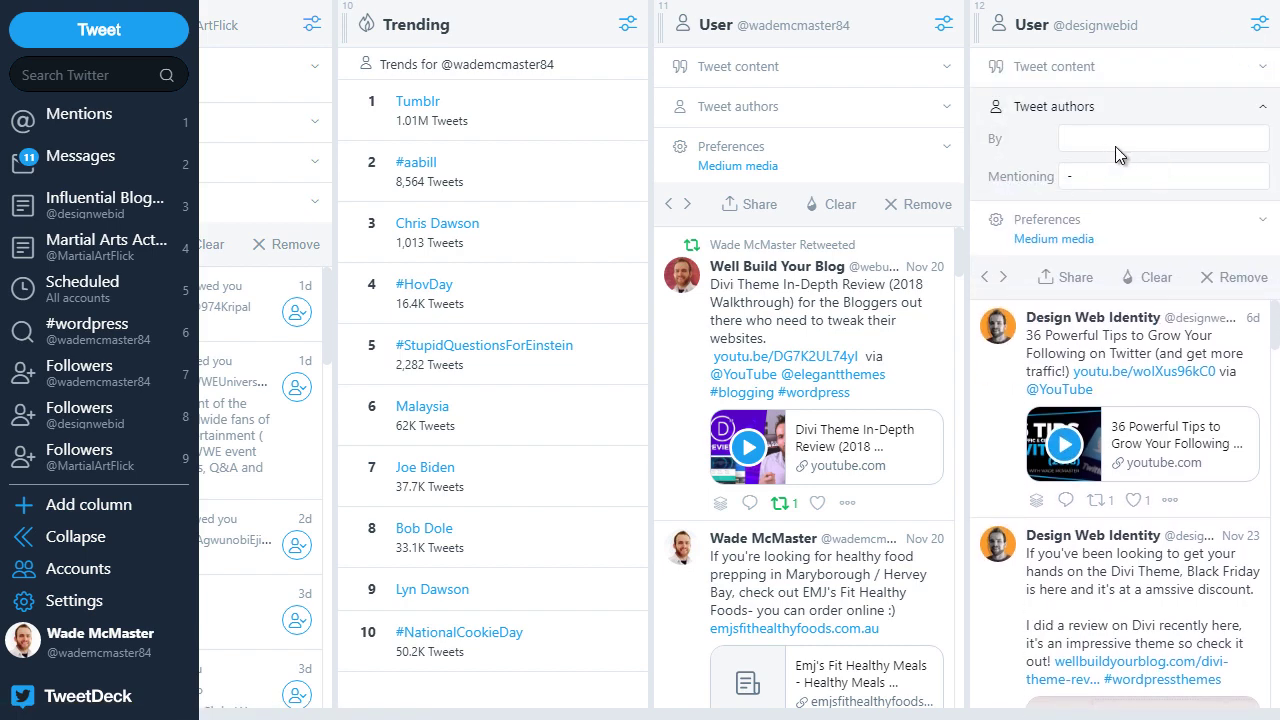
left_click(1124, 145)
left_click(1150, 179)
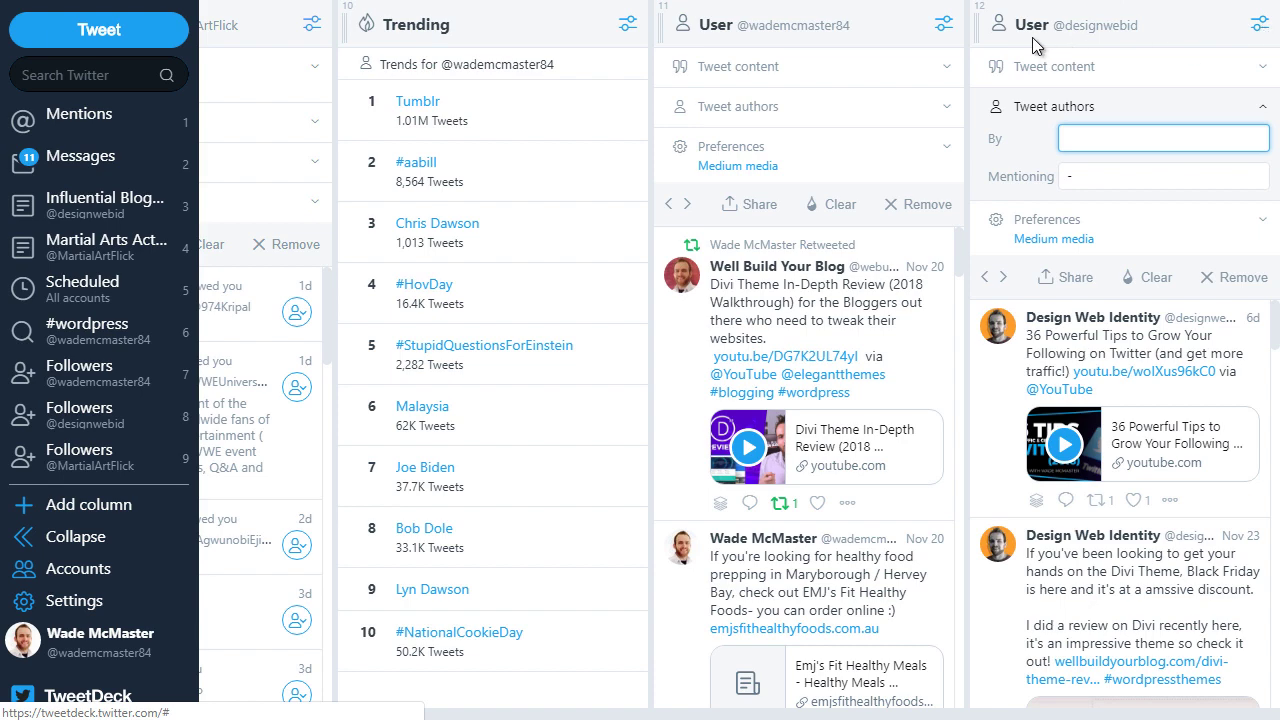
left_click(1259, 25)
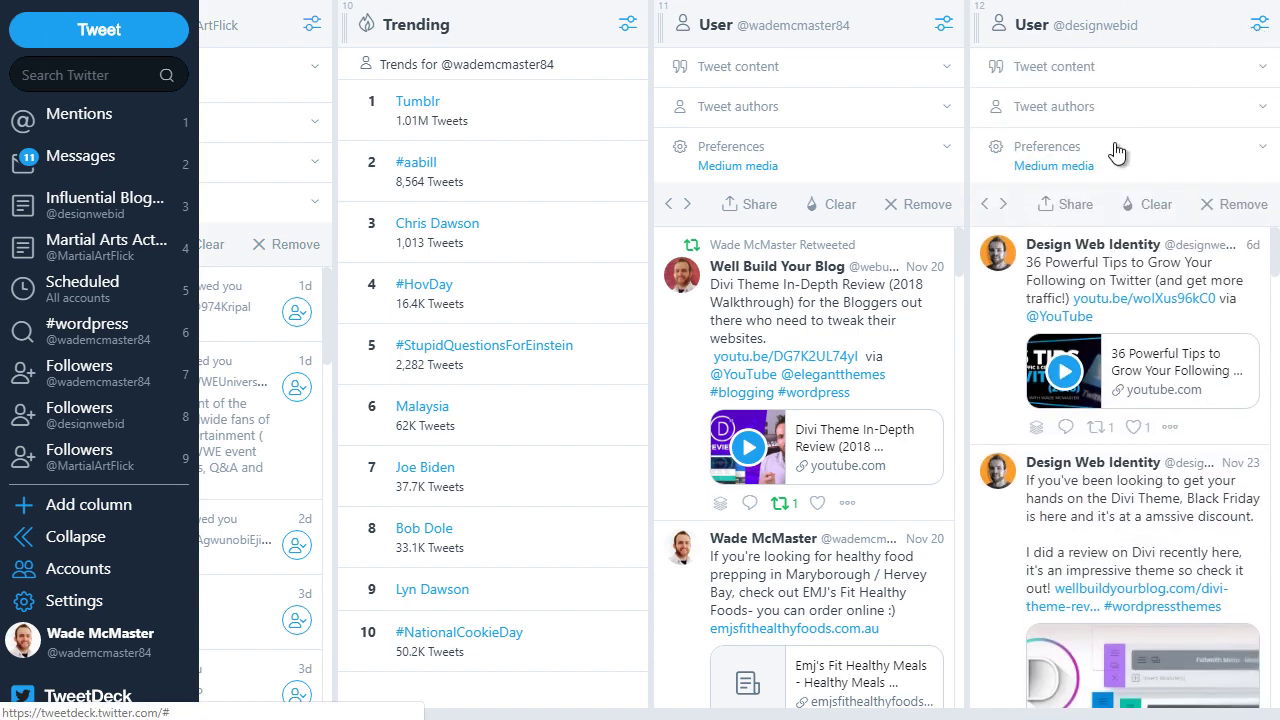
left_click(1238, 210)
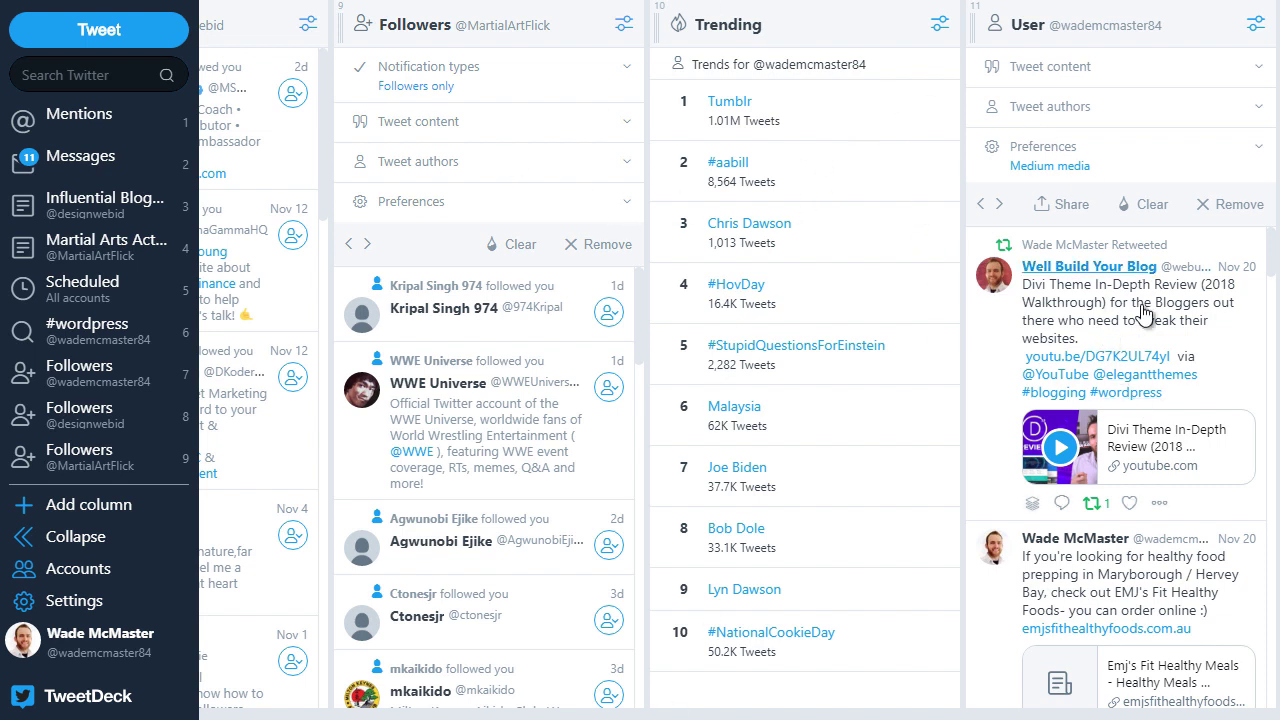
scroll(1018, 714, "left", 6)
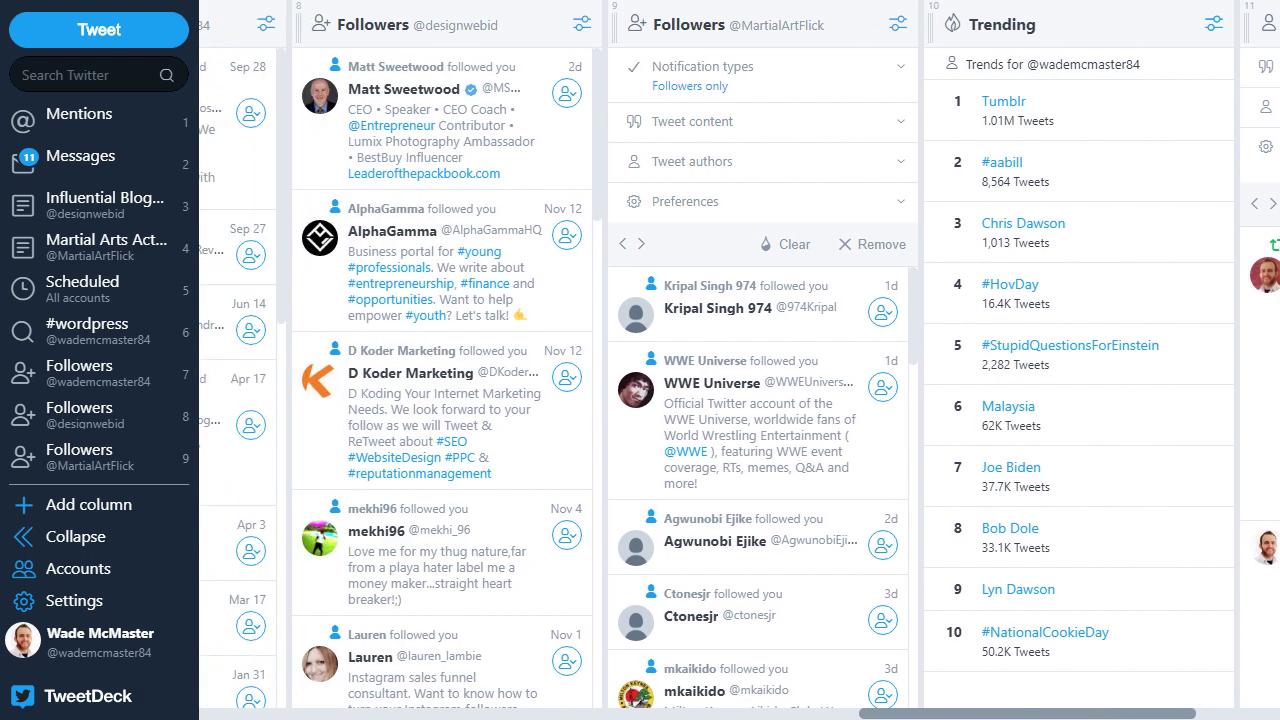
scroll(1018, 714, "left", 15)
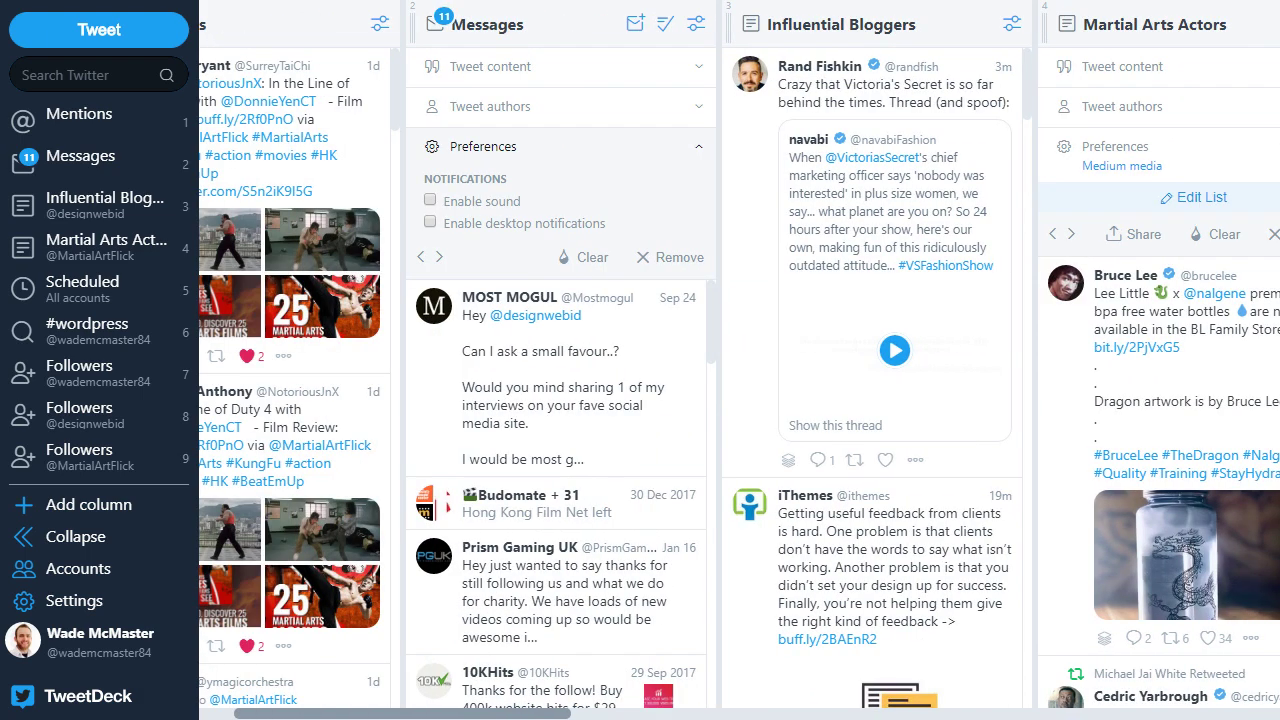
left_click_drag(350, 713, 252, 710)
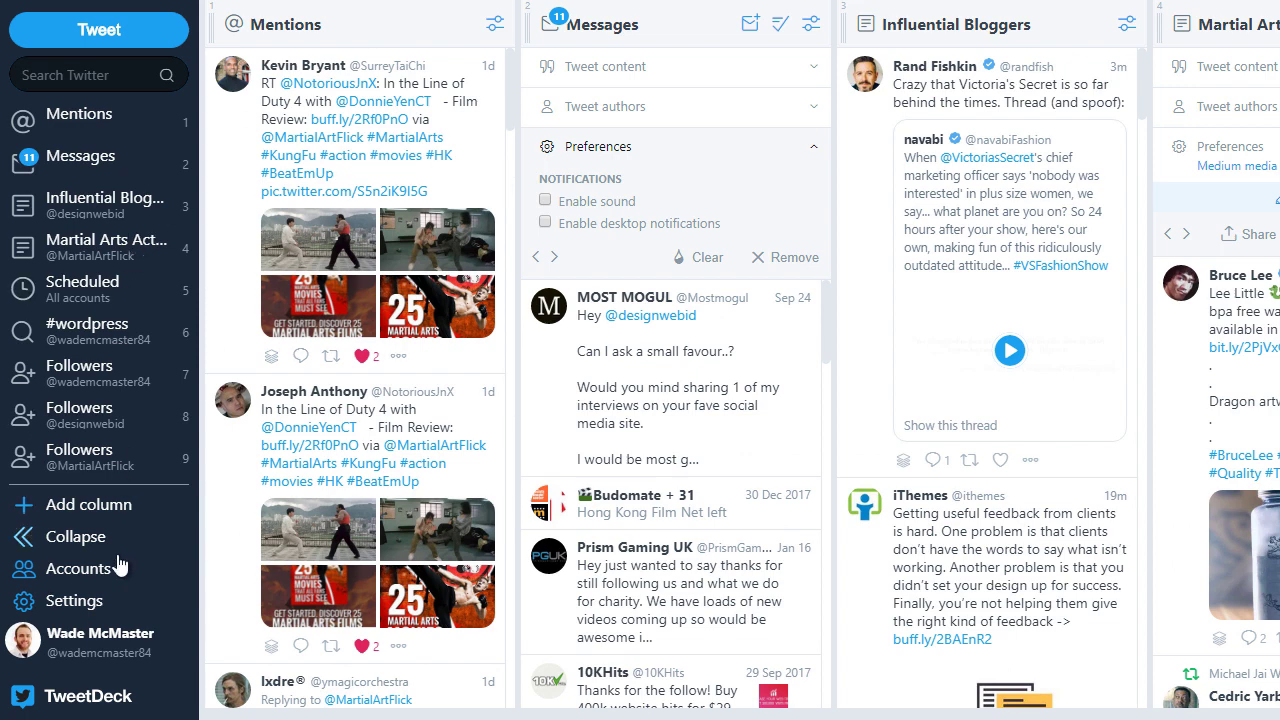
Step: In Settings, set Columns to Narrow and Font Size to Smallest, then click Done
left_click(97, 612)
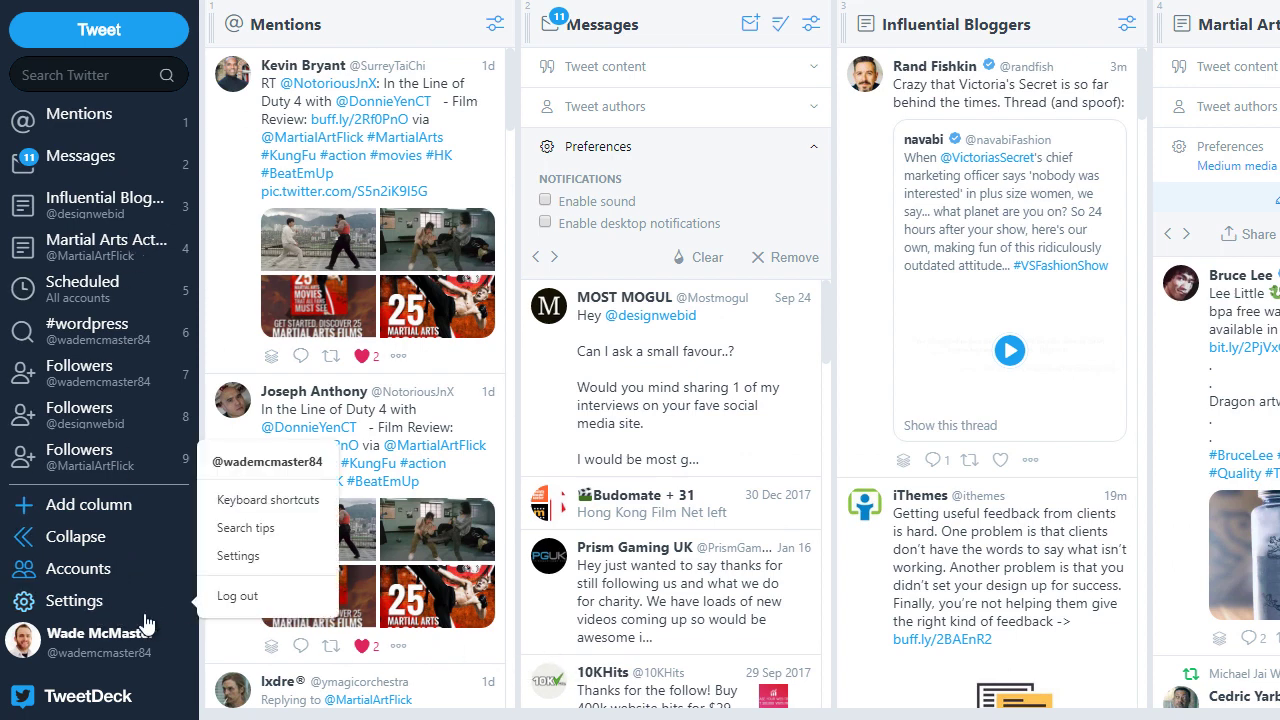
left_click(244, 556)
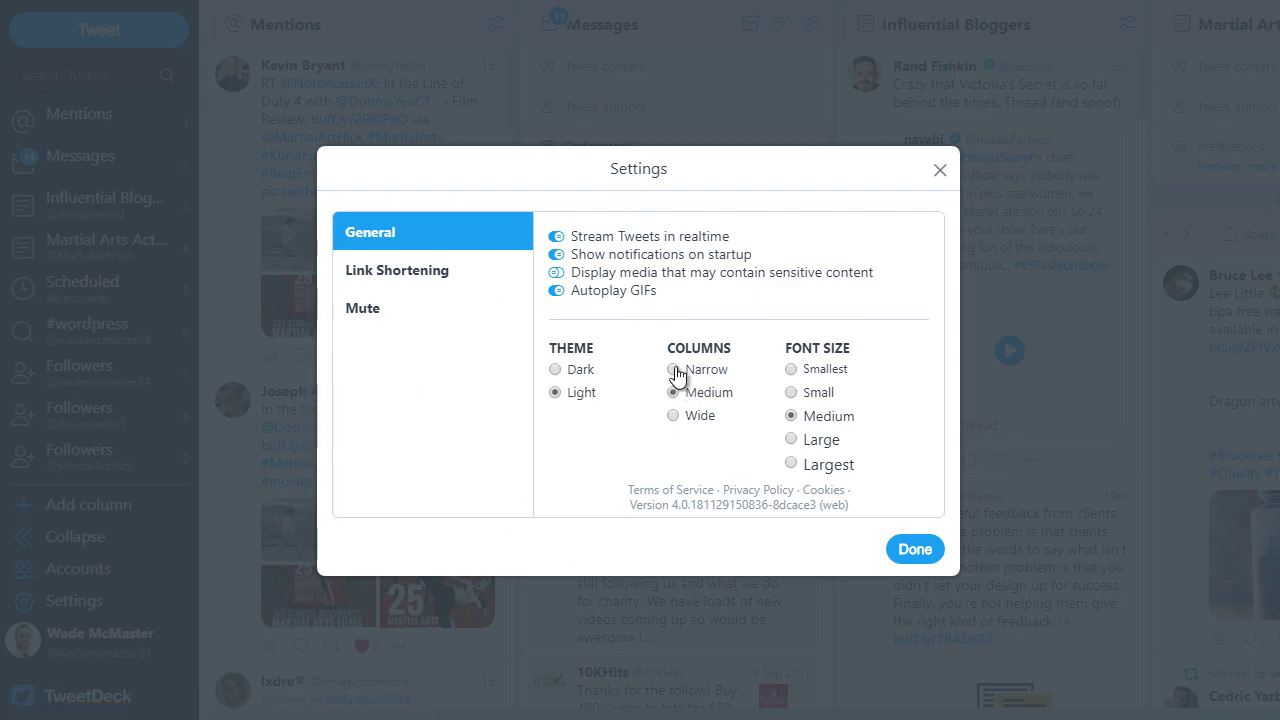
left_click(673, 370)
left_click(792, 369)
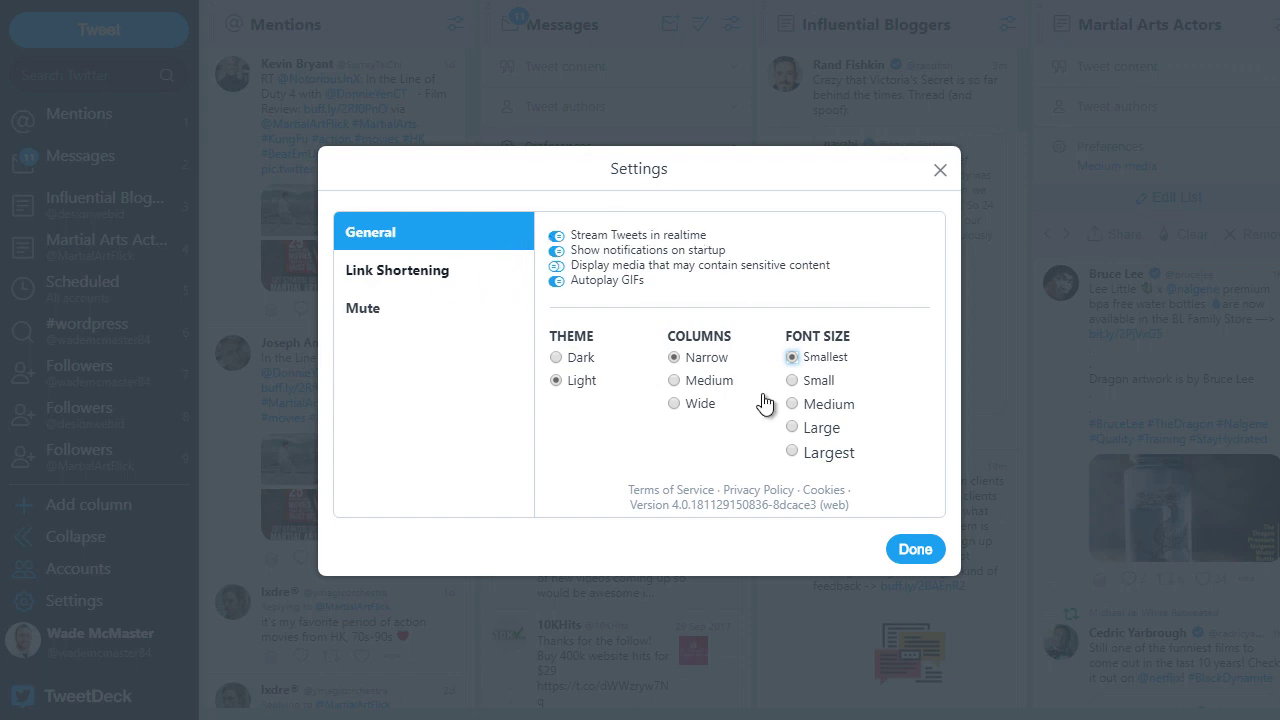
left_click(913, 550)
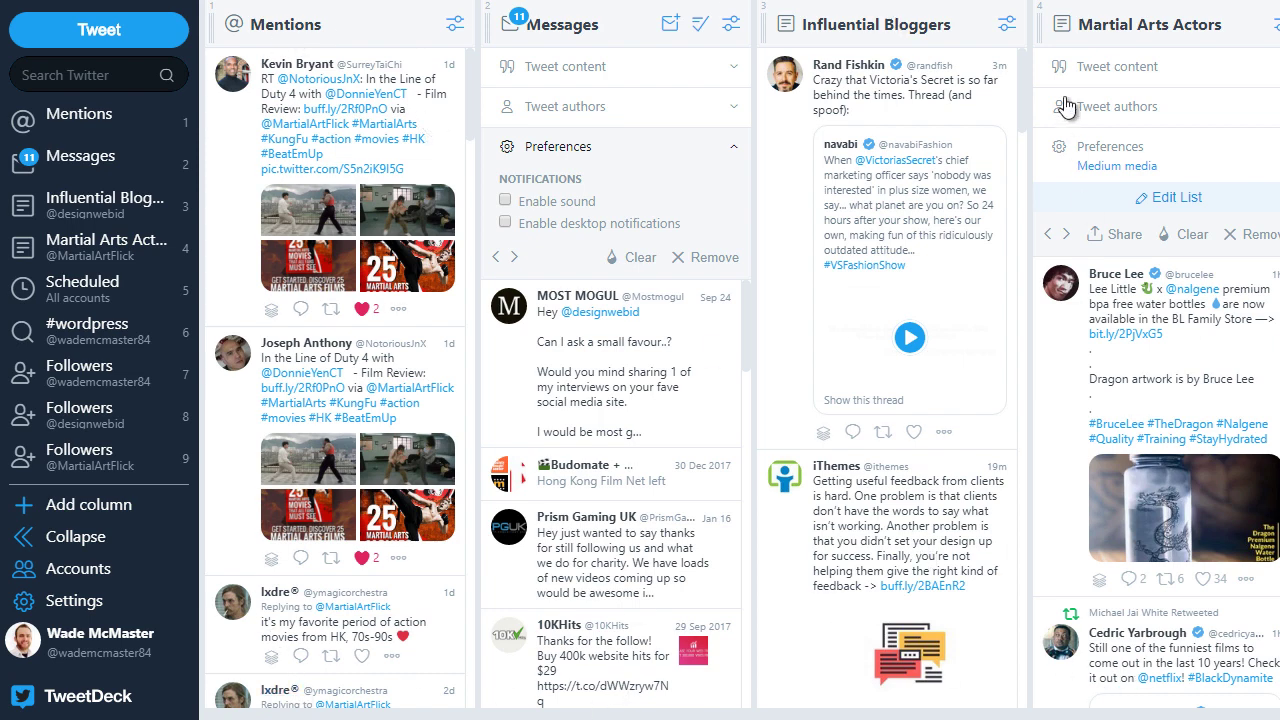
Step: In Settings, set Columns to Wide and Font Size to Large, then click Done
left_click(47, 605)
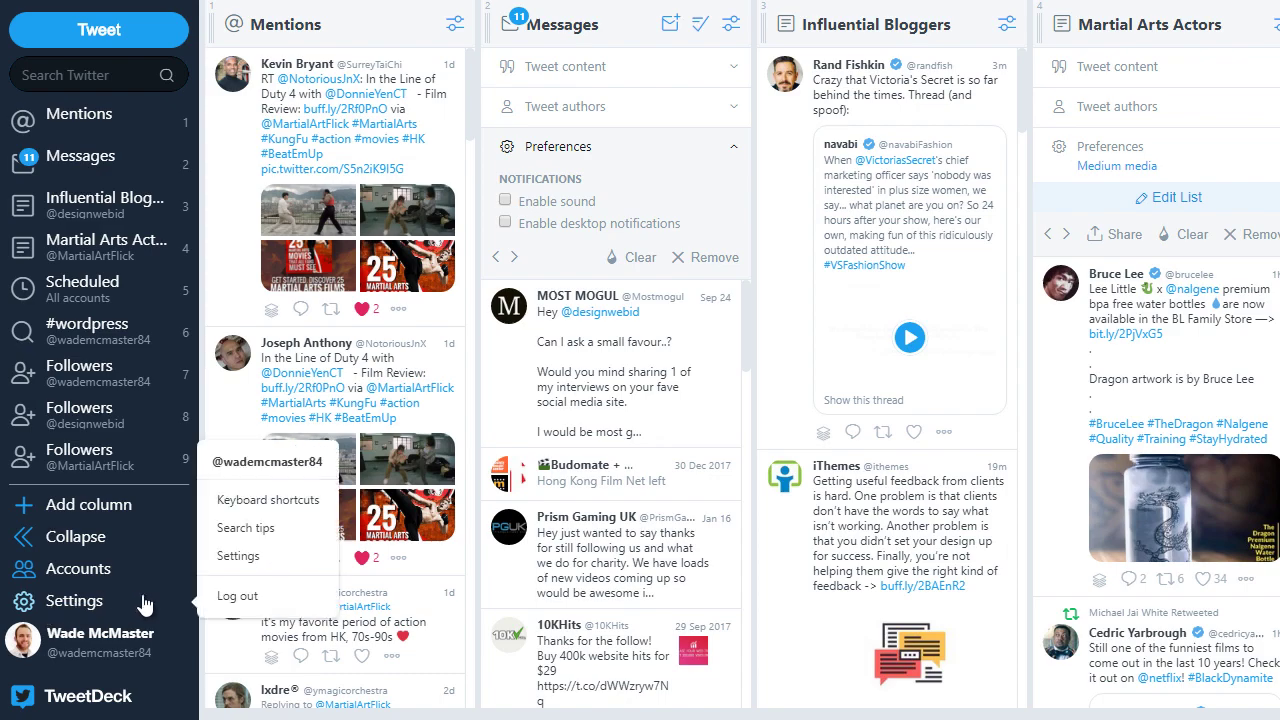
left_click(238, 556)
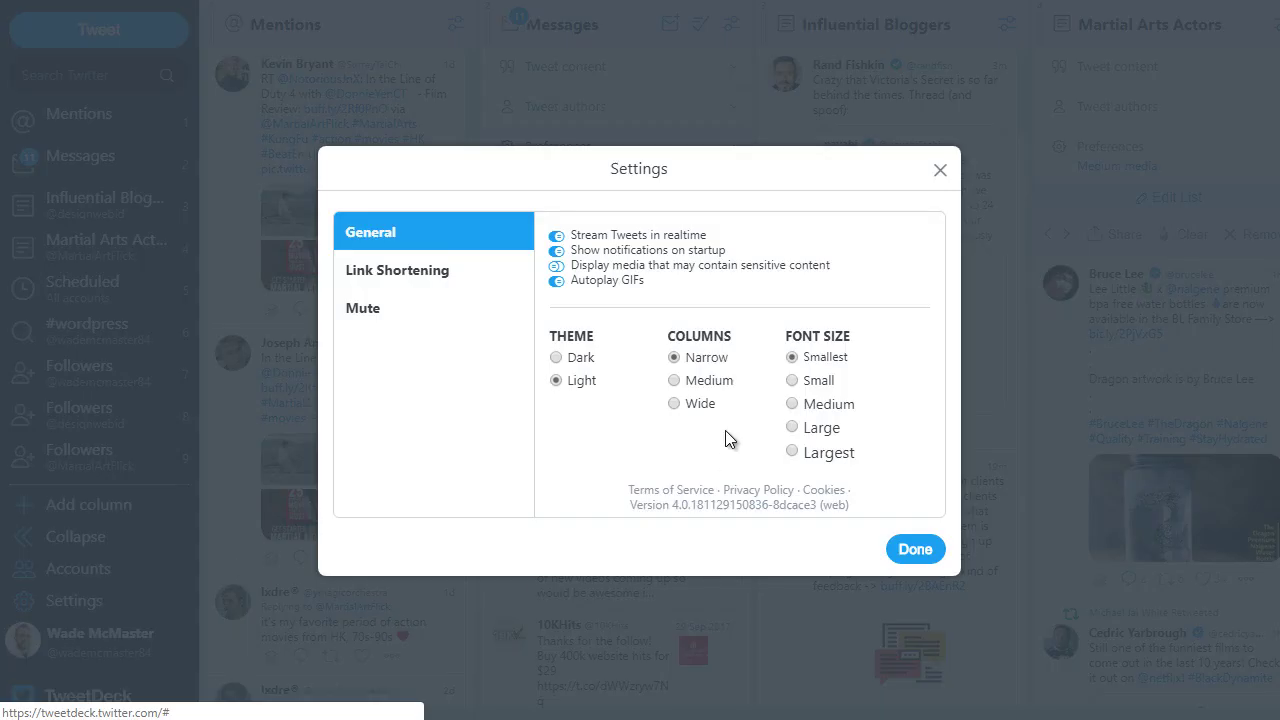
left_click(675, 405)
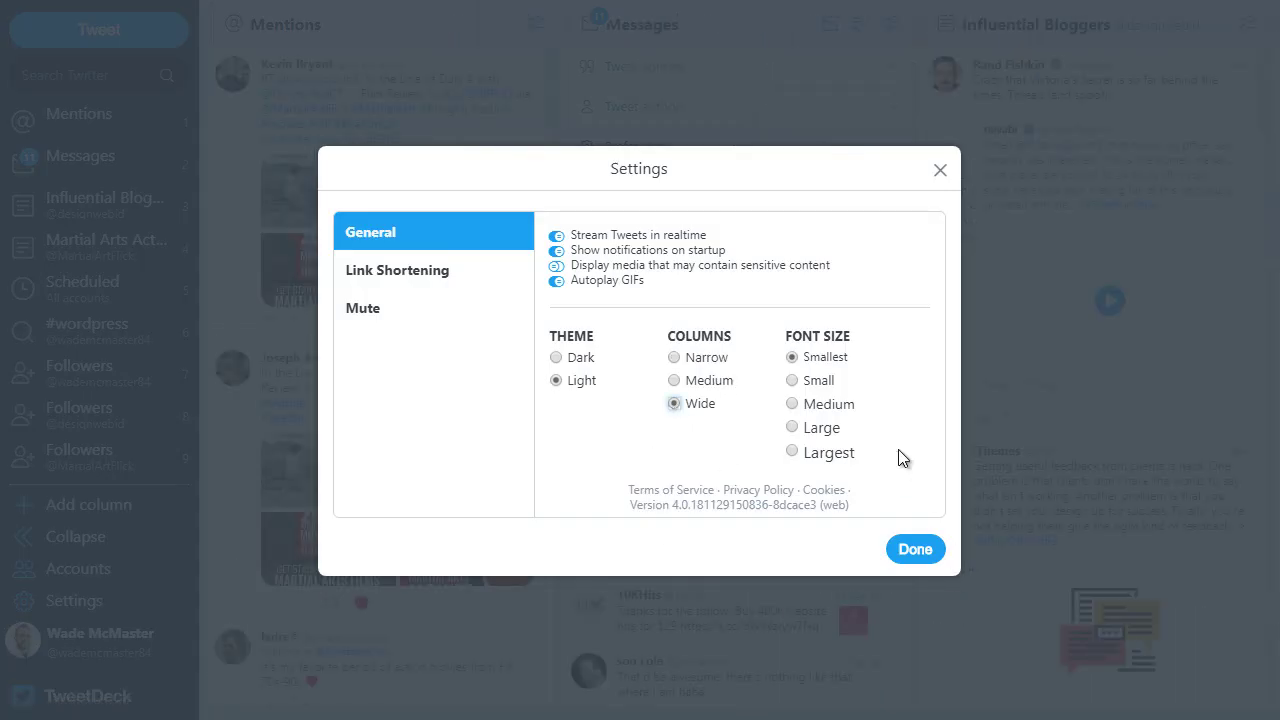
left_click(792, 427)
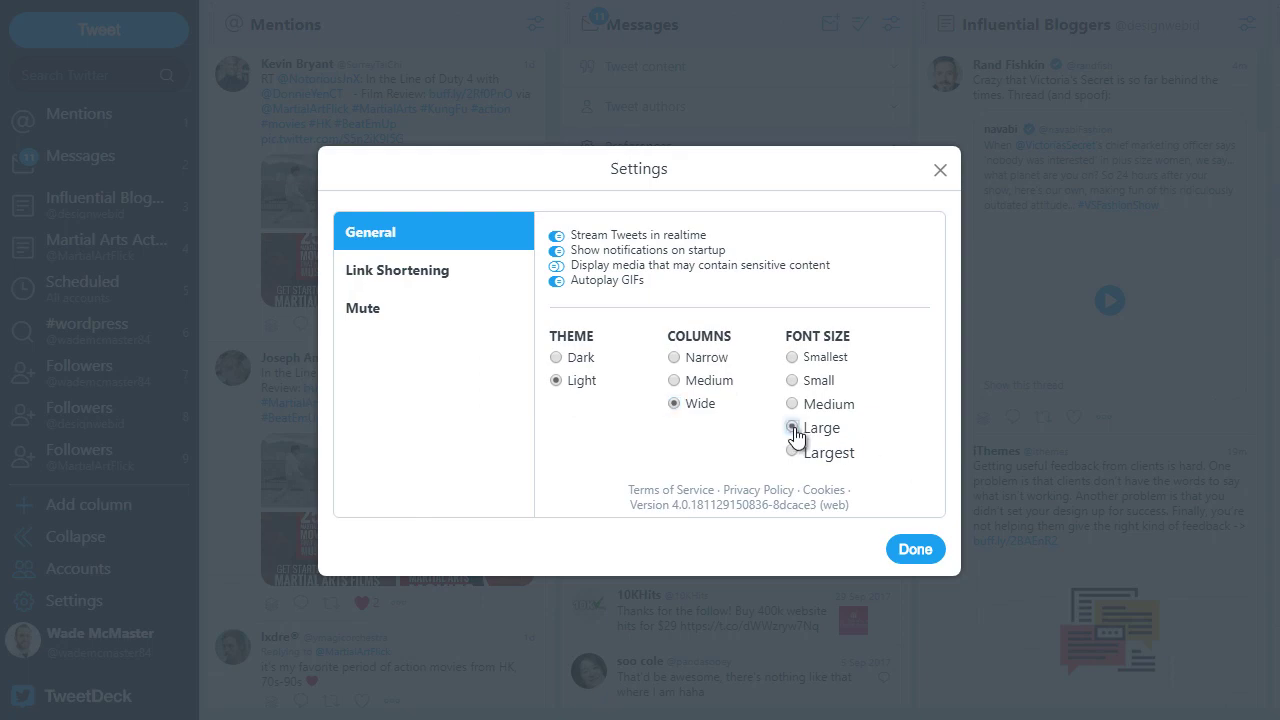
left_click(914, 550)
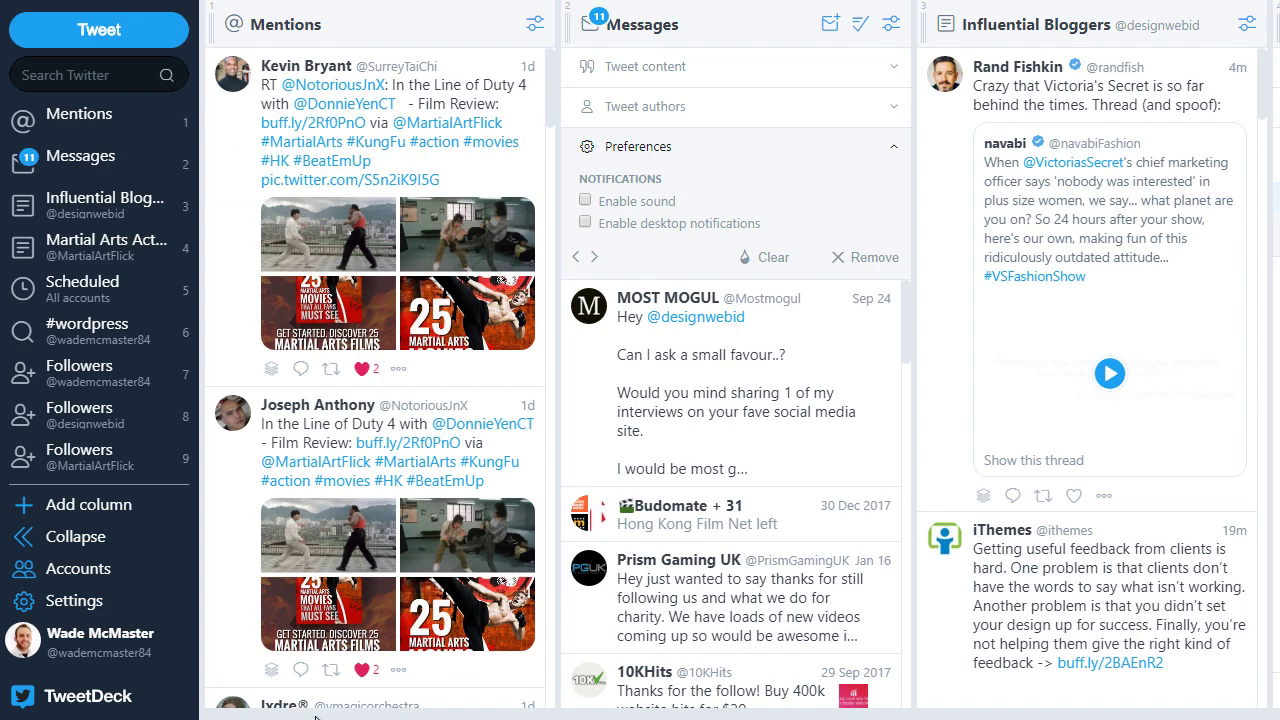
scroll(573, 703, "right", 8)
scroll(573, 703, "right", 3)
scroll(573, 703, "left", 12)
Step: Change the TweetDeck theme to Dark in Settings
left_click(96, 612)
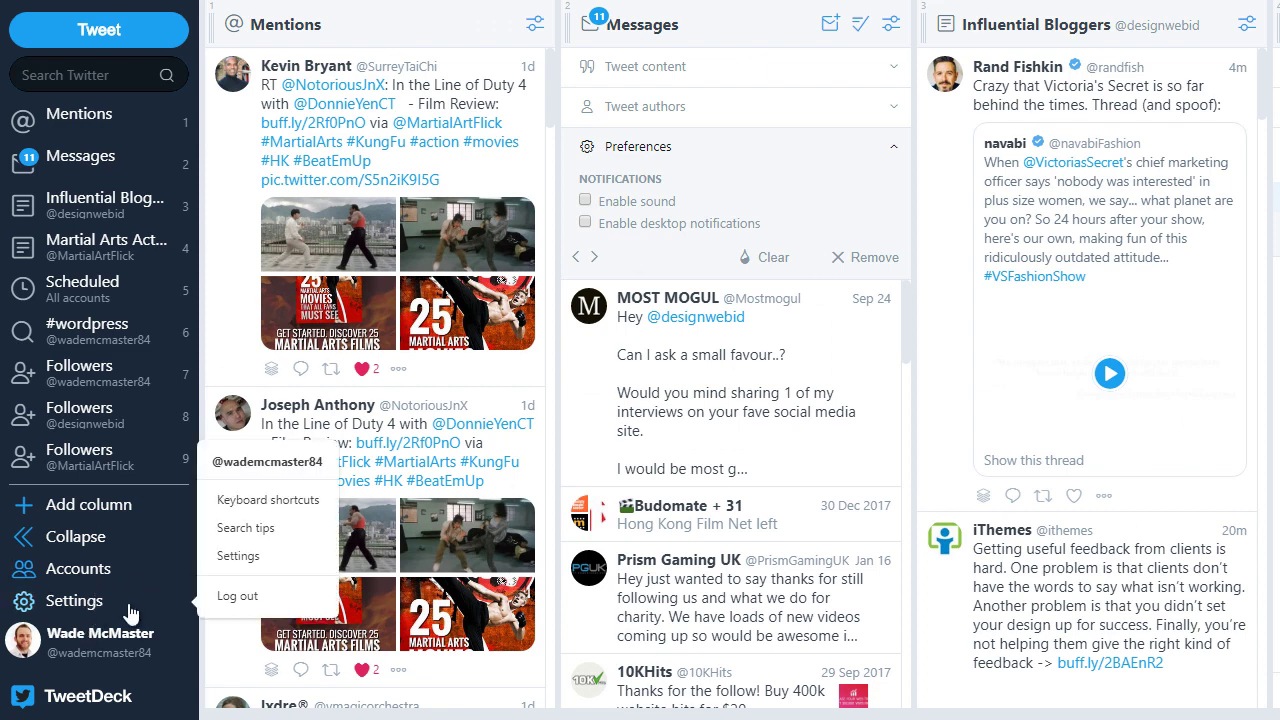
left_click(258, 556)
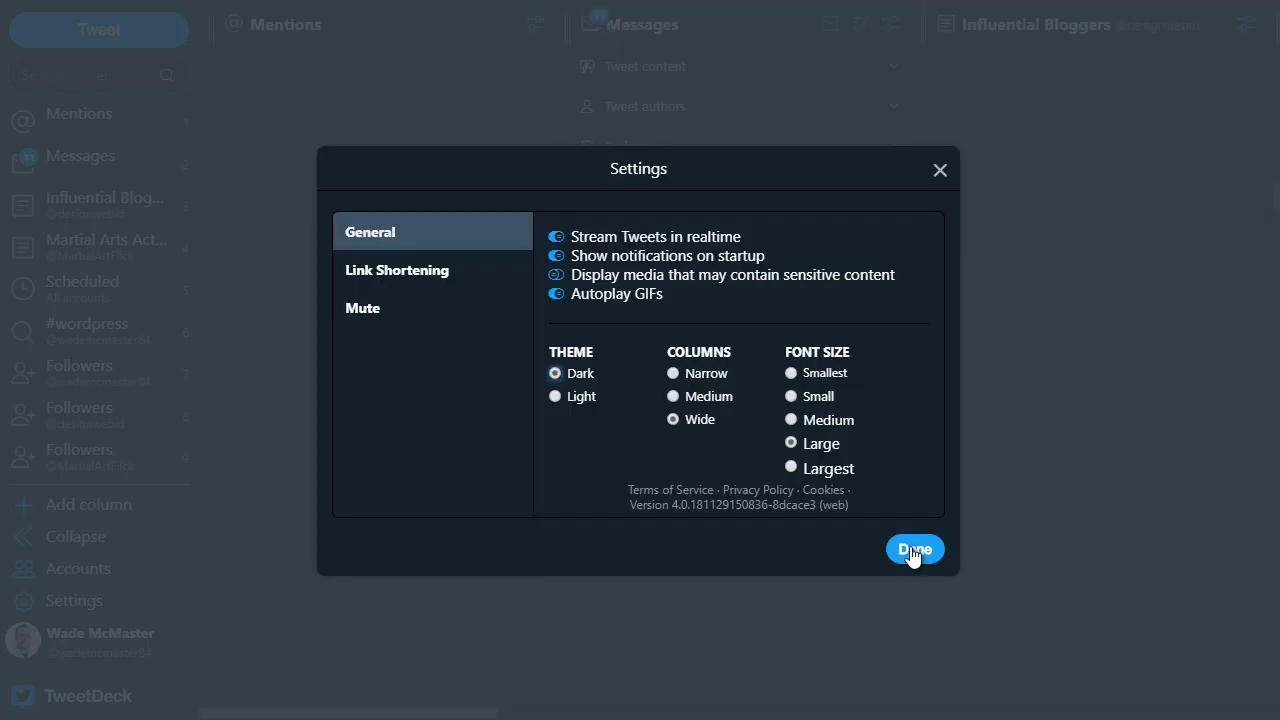
left_click(912, 550)
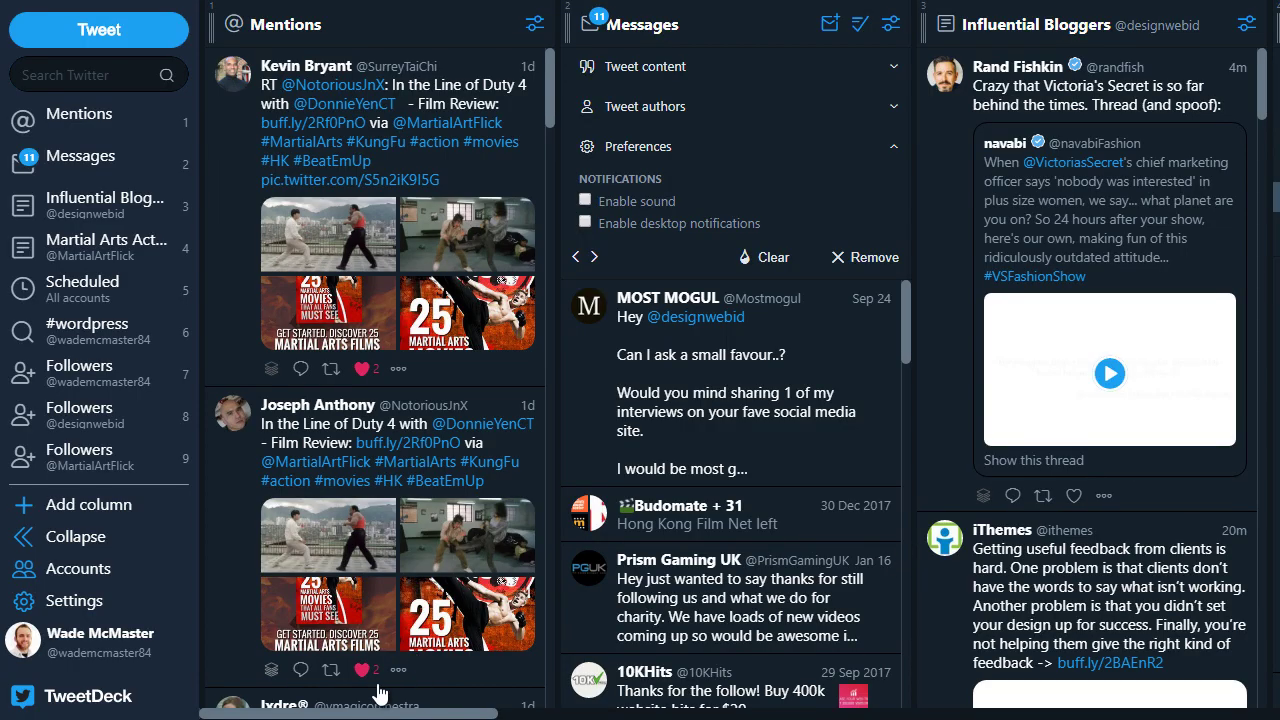
left_click_drag(375, 712, 223, 563)
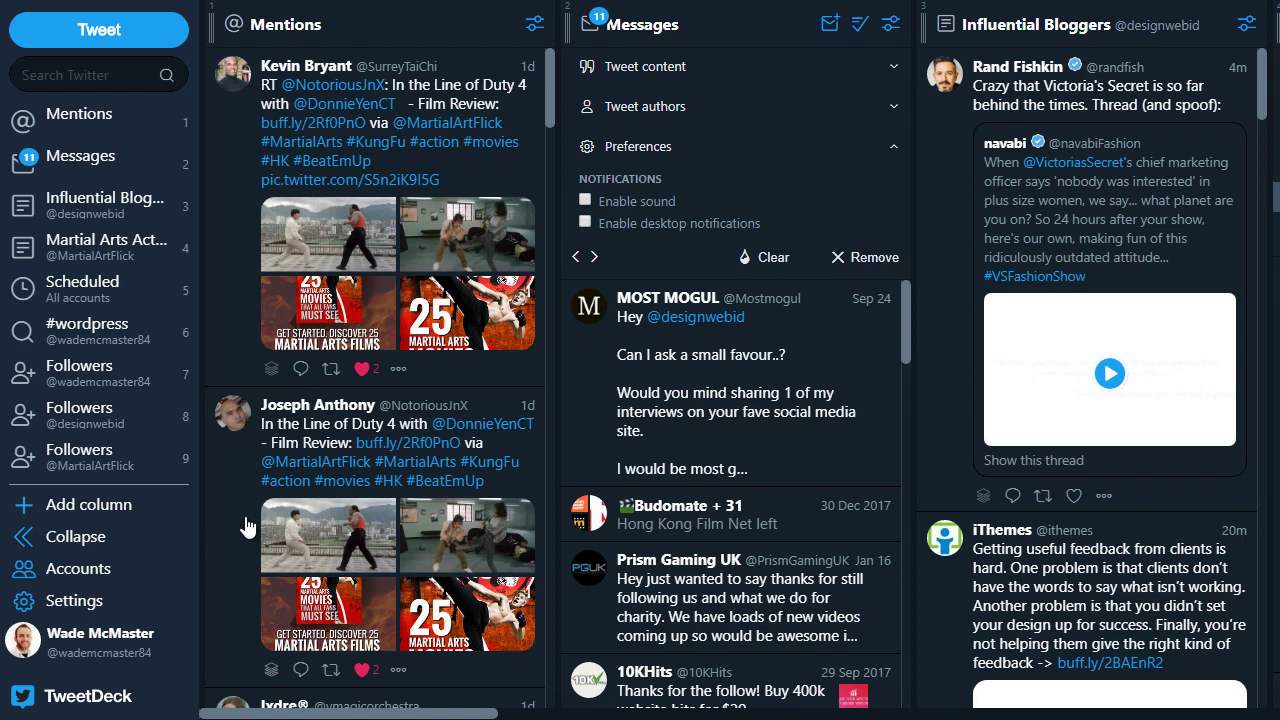